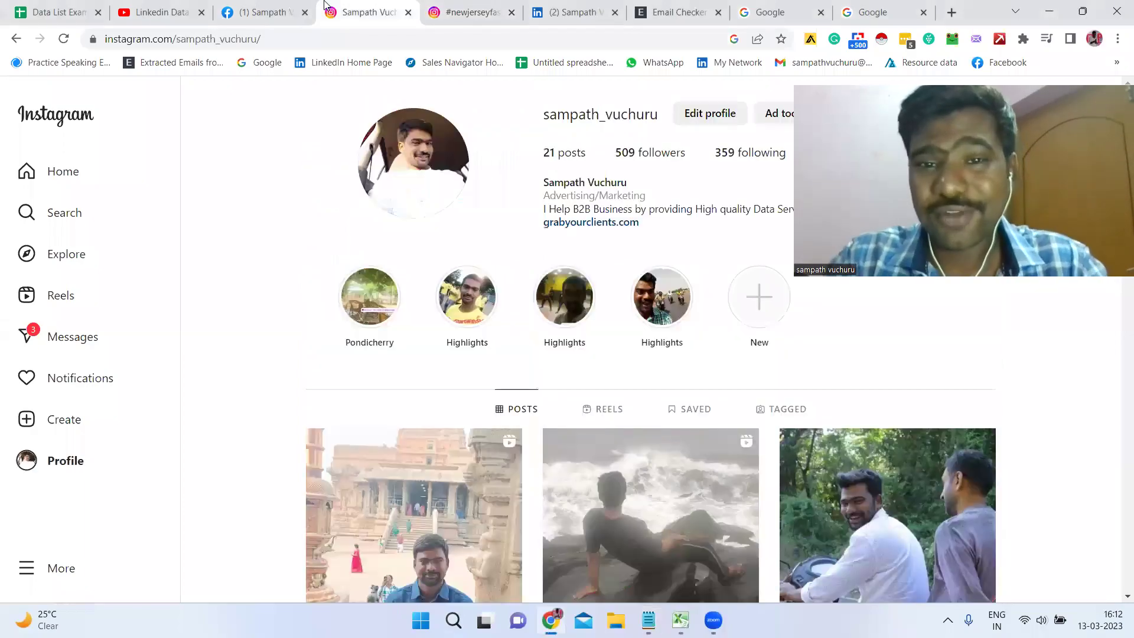
- Browse the #newjerseyfashion hashtag page (13,252 posts), then switch to the Data List Example spreadsheet
click(582, 7)
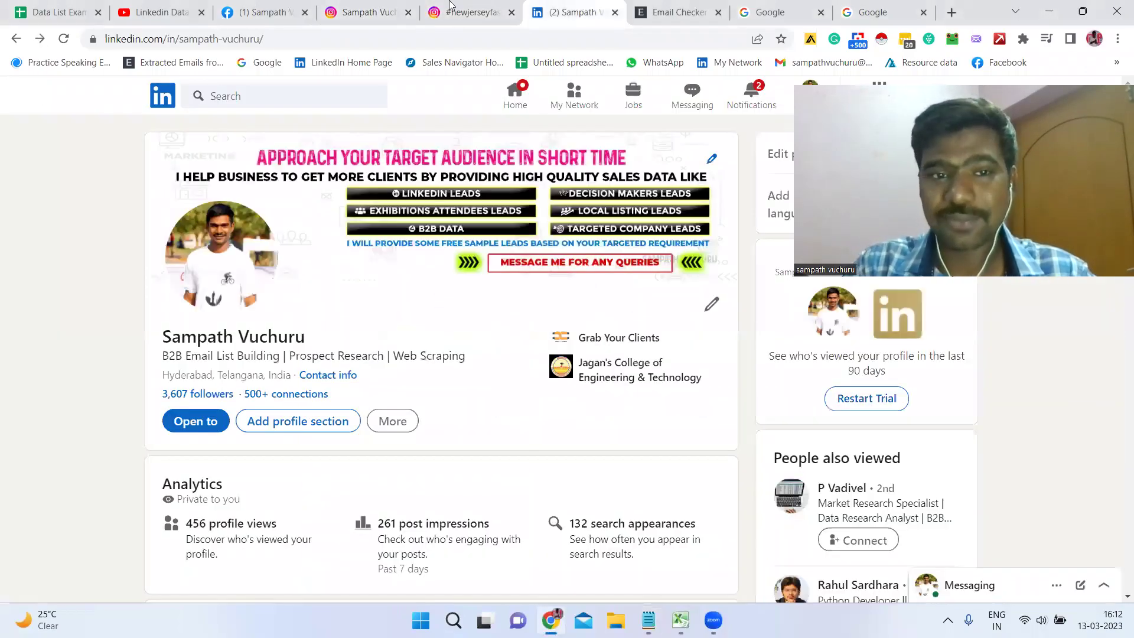
click(379, 4)
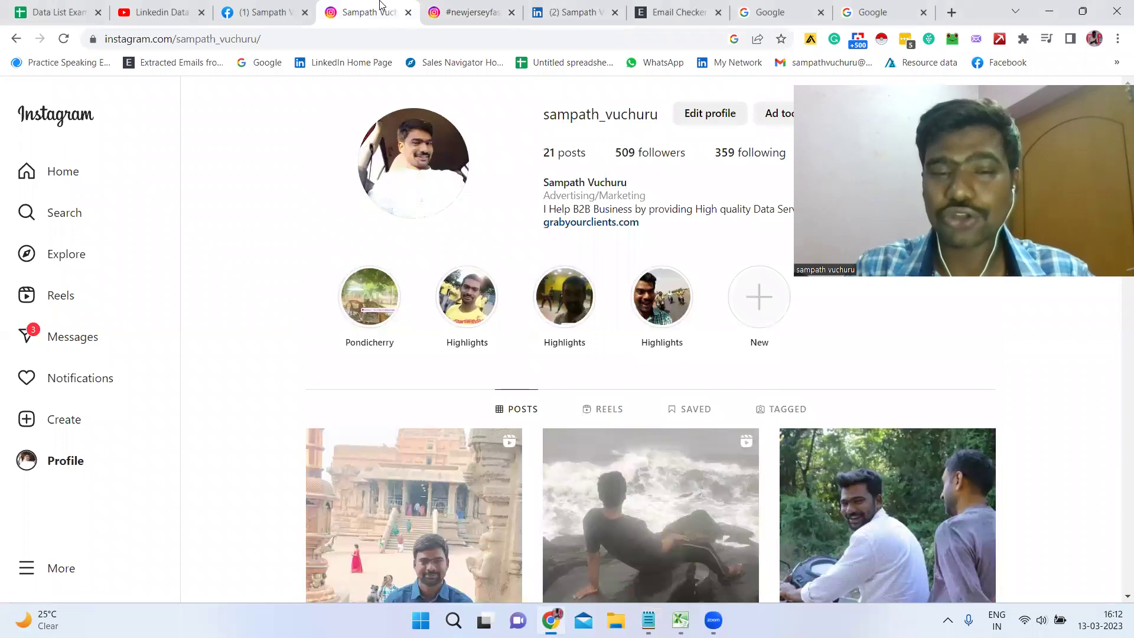
click(471, 7)
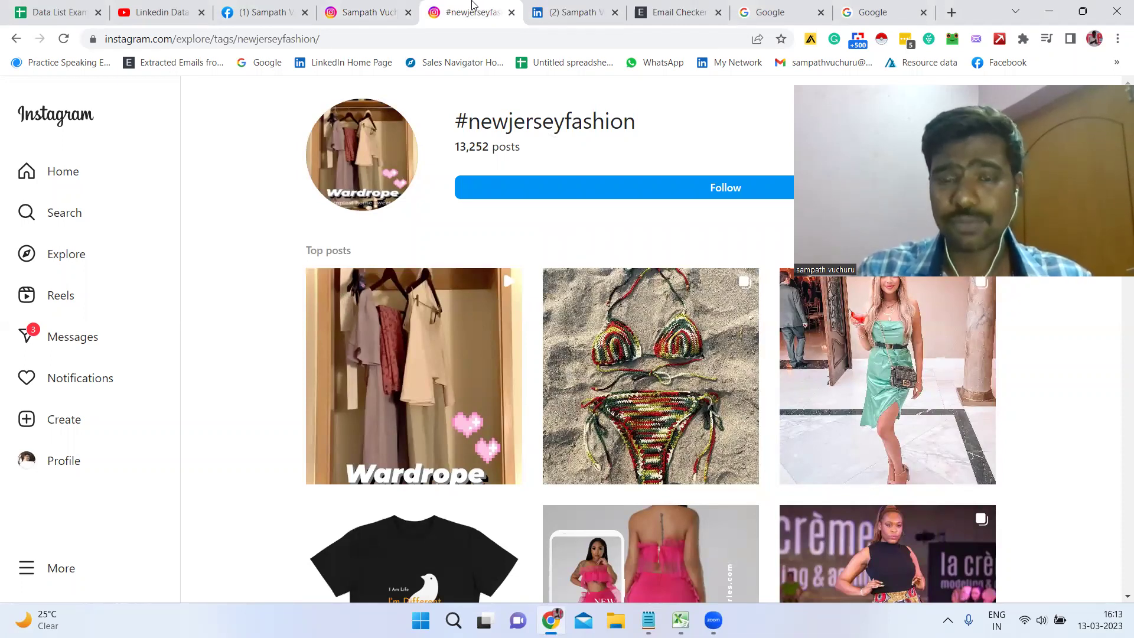
click(367, 12)
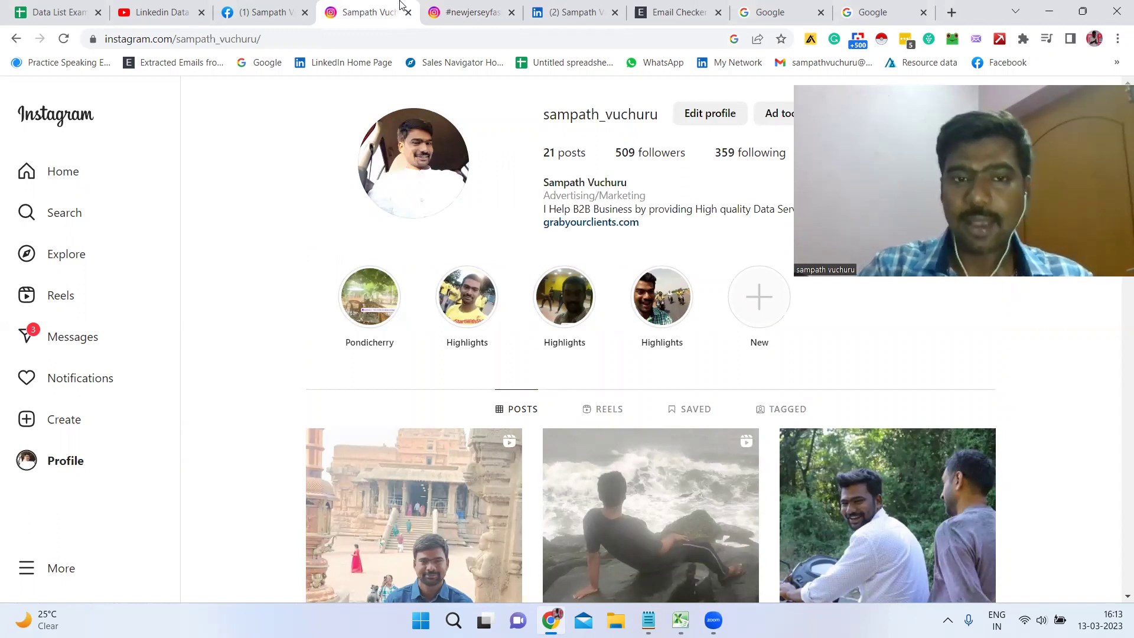
click(84, 7)
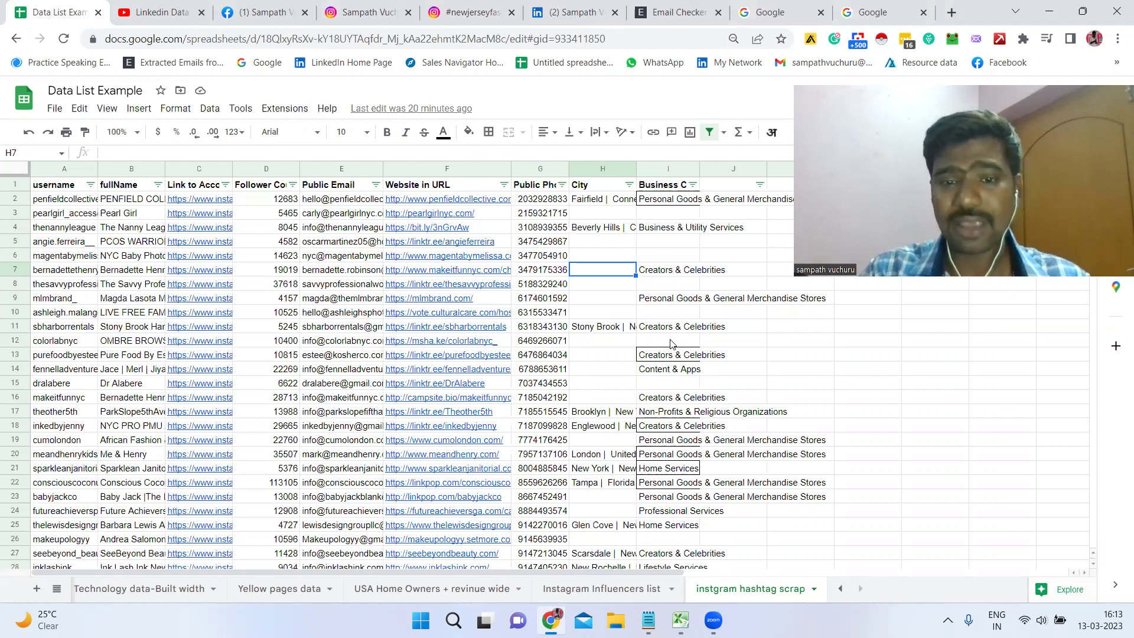
- Check the Instagram Influencers list and the Local Business List's Ophthalmologist entries, then switch to the LinkedIn scraping video
click(609, 588)
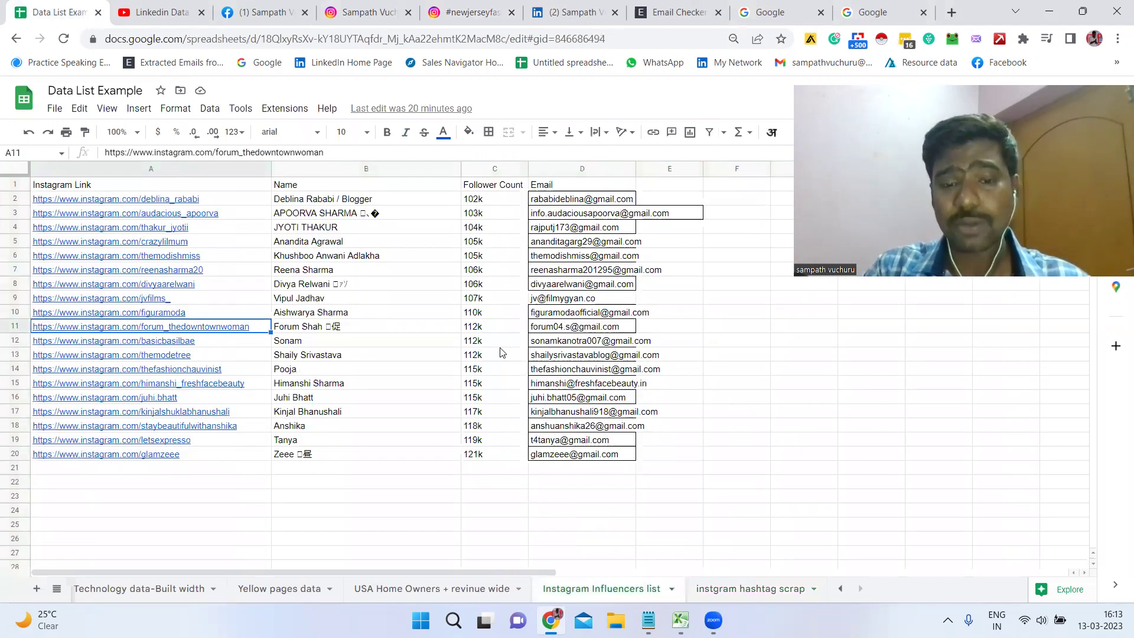
click(500, 353)
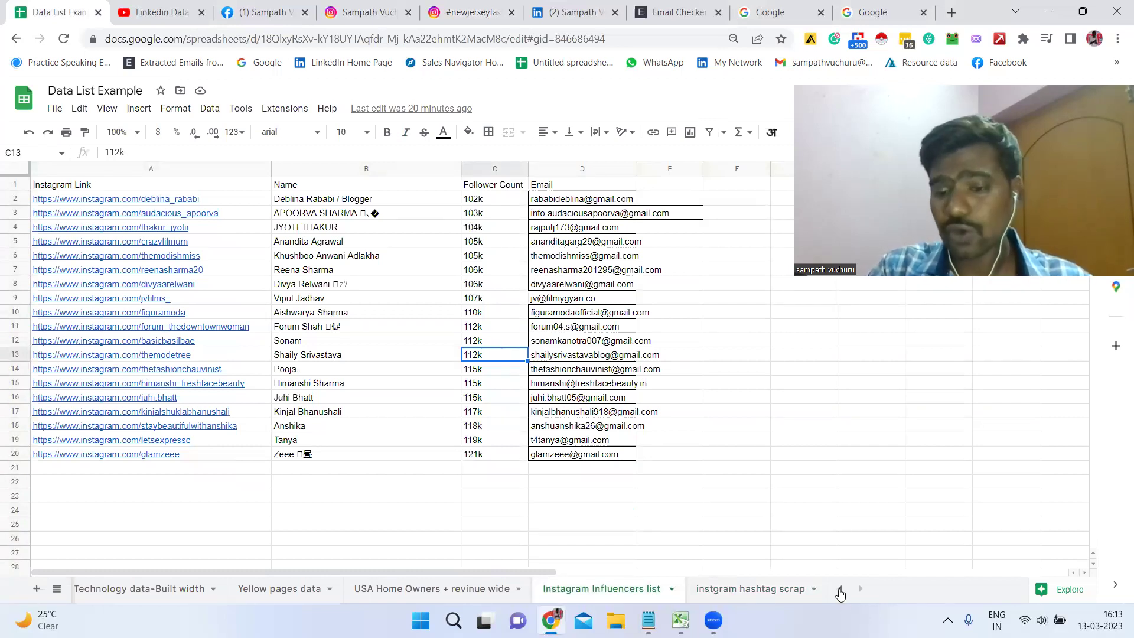
click(841, 588)
click(154, 601)
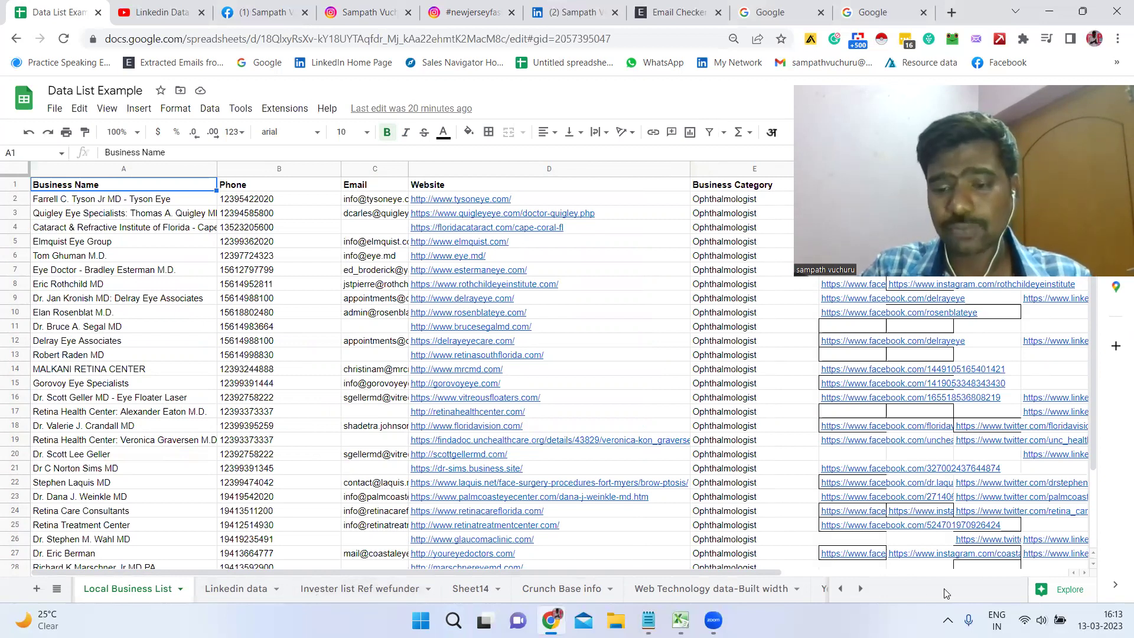
click(861, 589)
click(862, 590)
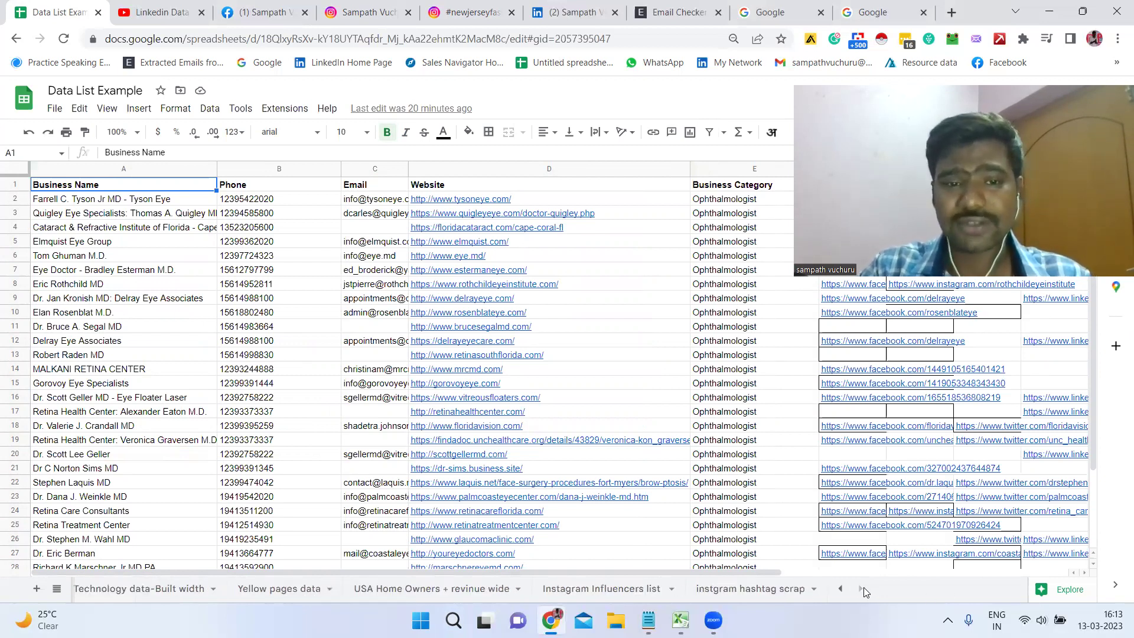
click(159, 12)
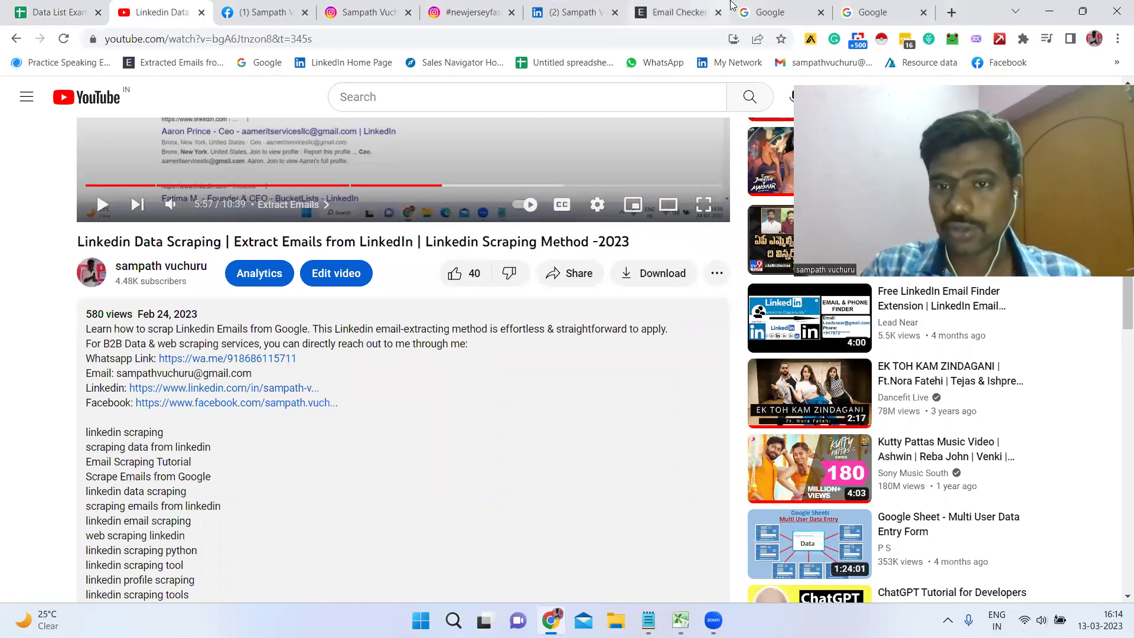
- Switch from the YouTube scraping video to the Google homepage tab
click(770, 12)
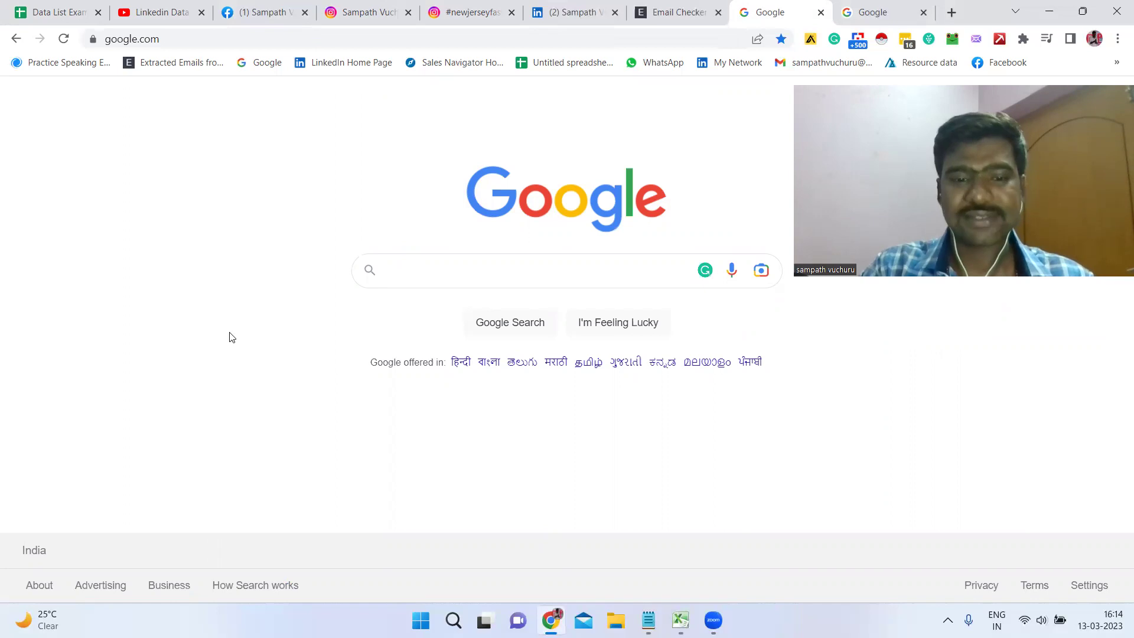
- Search Google for 'new jersey fashion site:instagram.com', correcting the 'instgram' typo
click(428, 278)
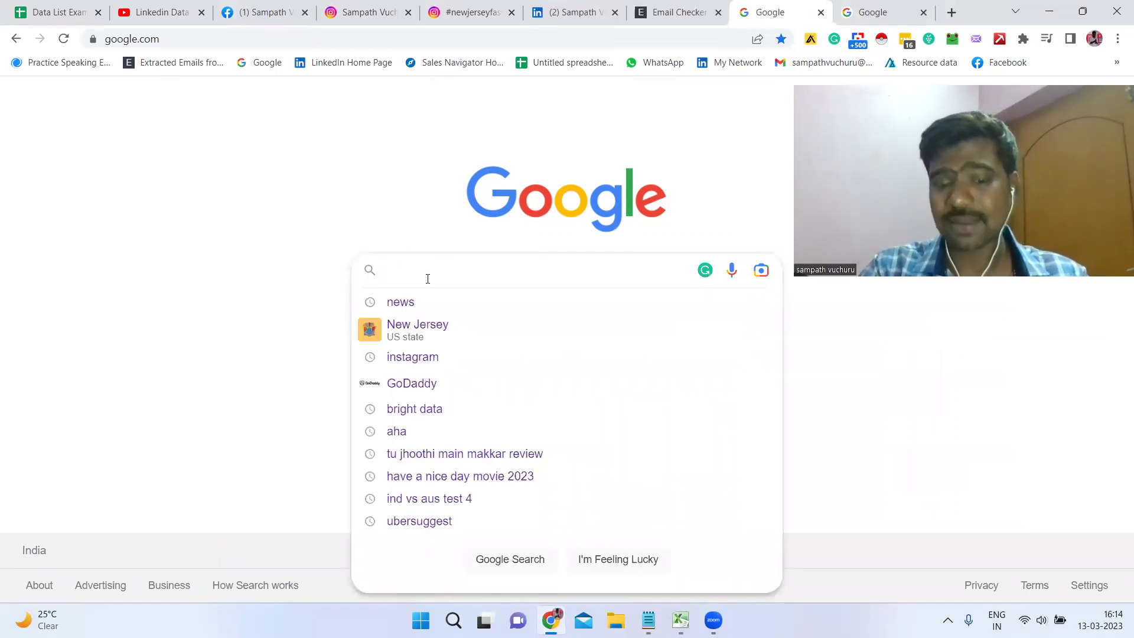
text(new )
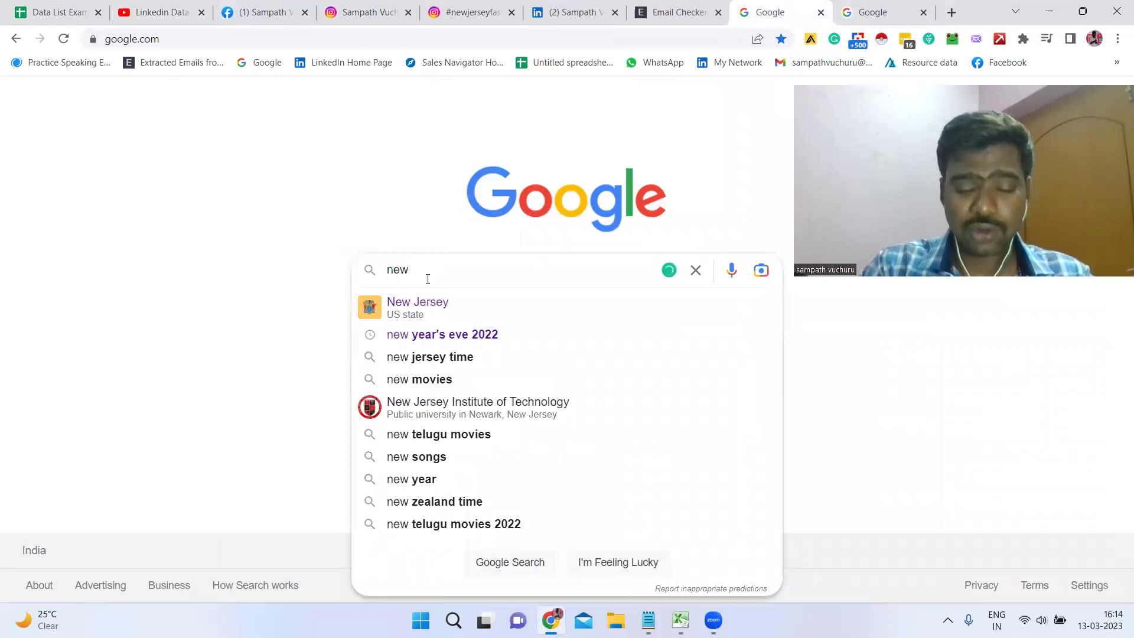
text(jersey )
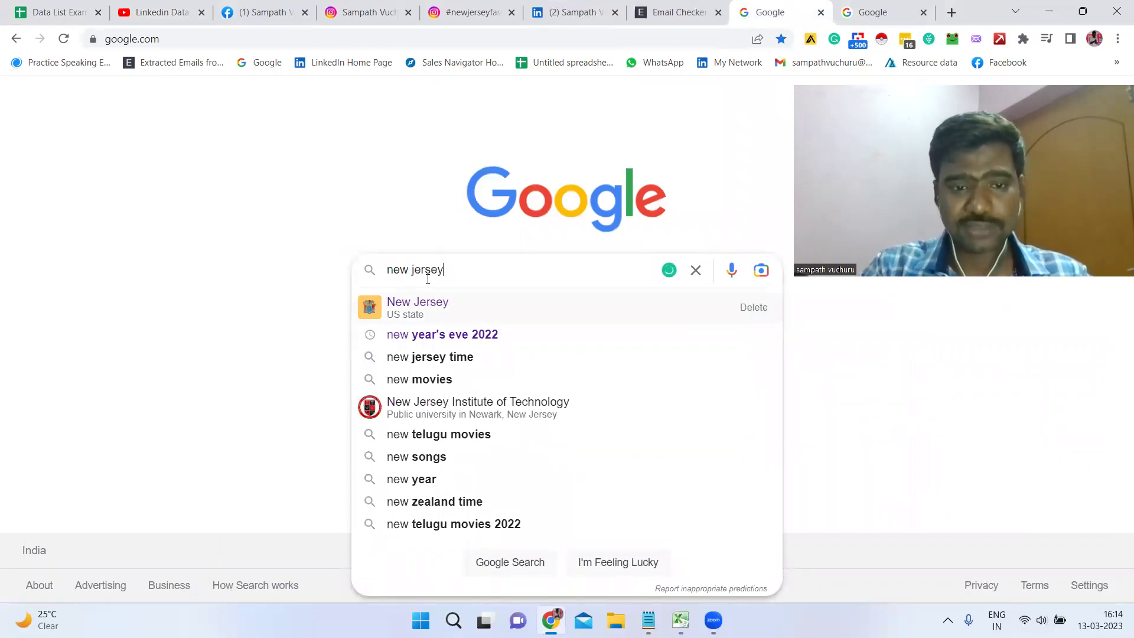
text(fashion)
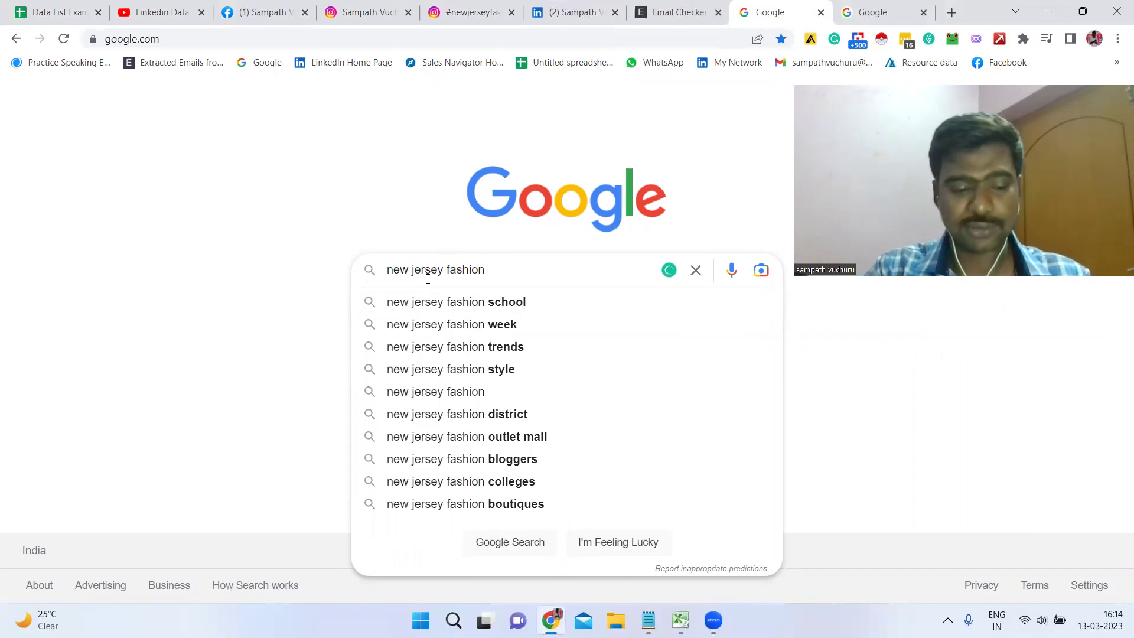
text( site:instg)
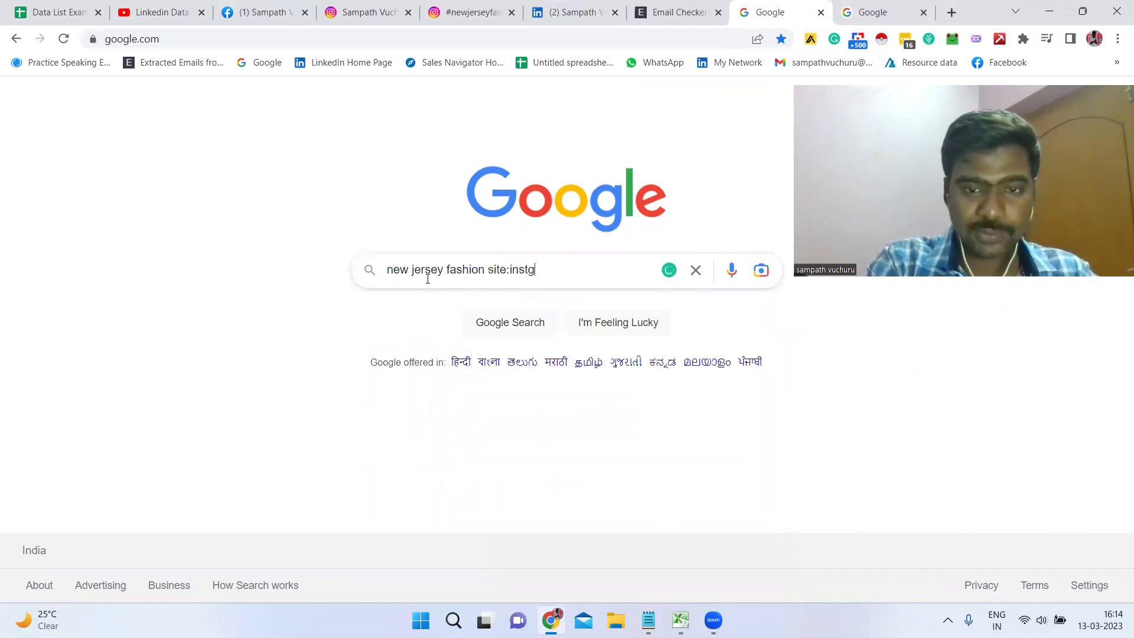
text(ram.com)
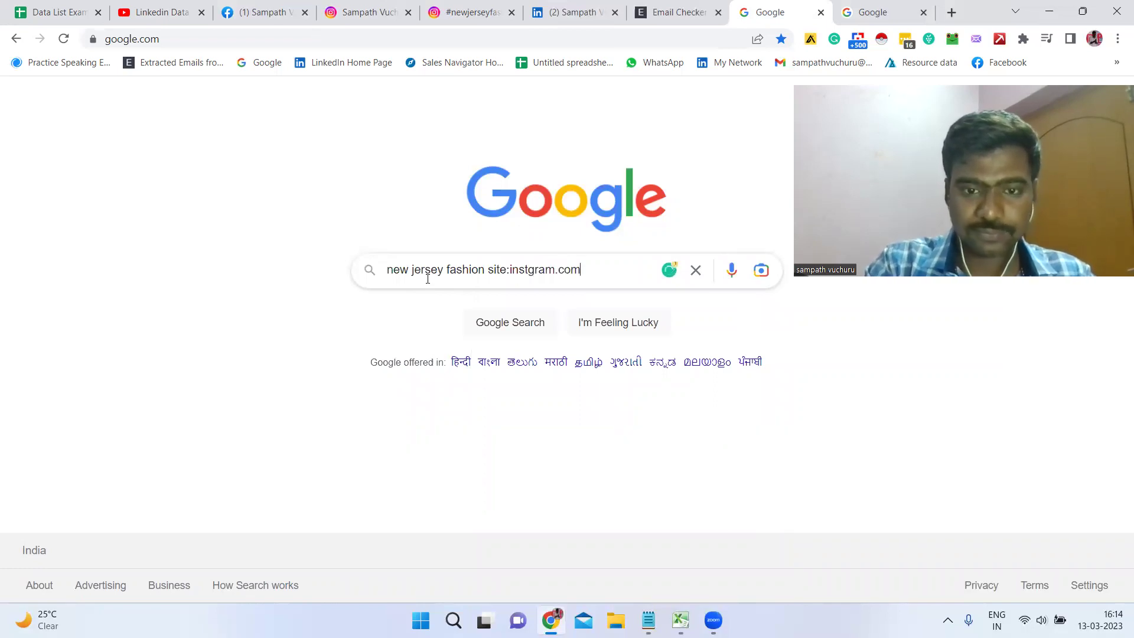
key(Left)
key(Left)
key(Left)
key(Left)
text(a)
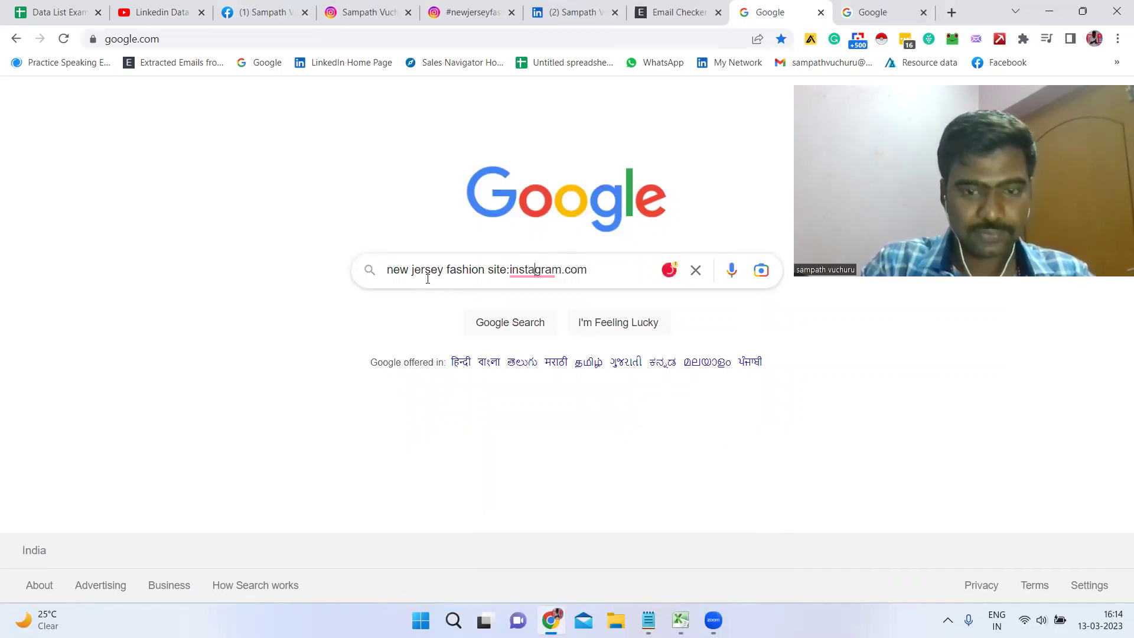
key(Return)
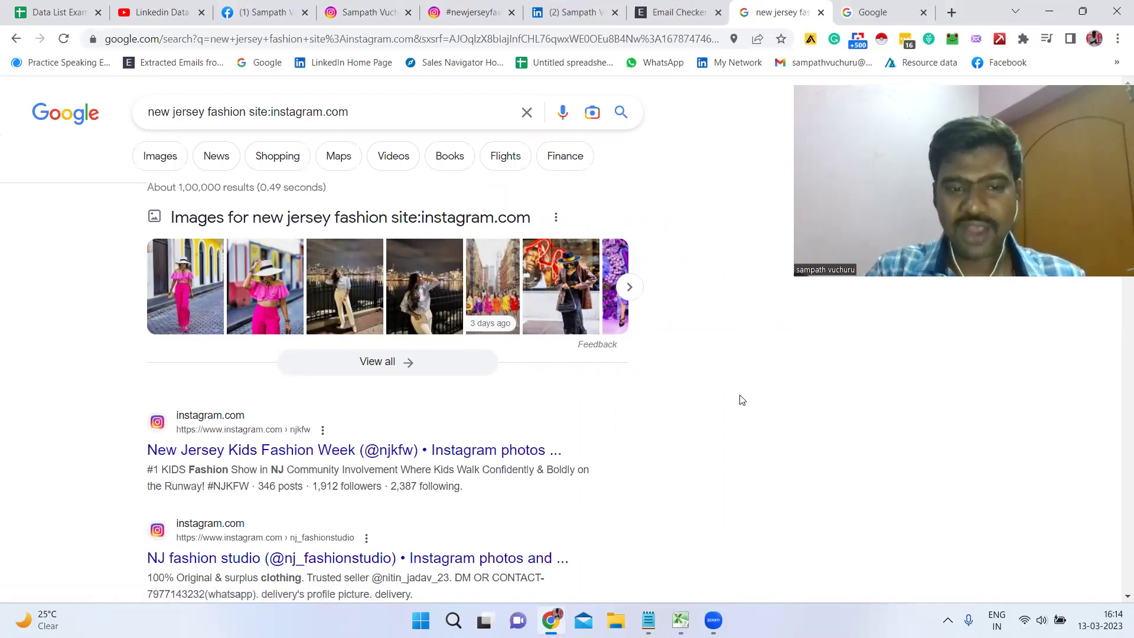
scroll(252, 393, down, 1)
scroll(277, 381, up, 1)
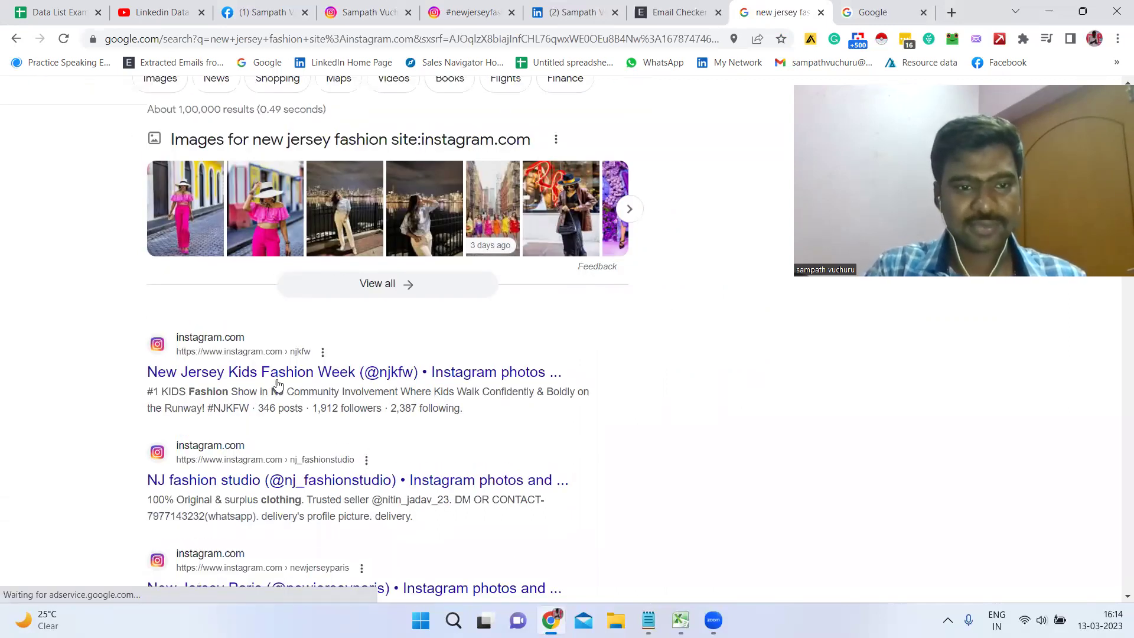
scroll(278, 383, down, 1)
scroll(277, 384, down, 2)
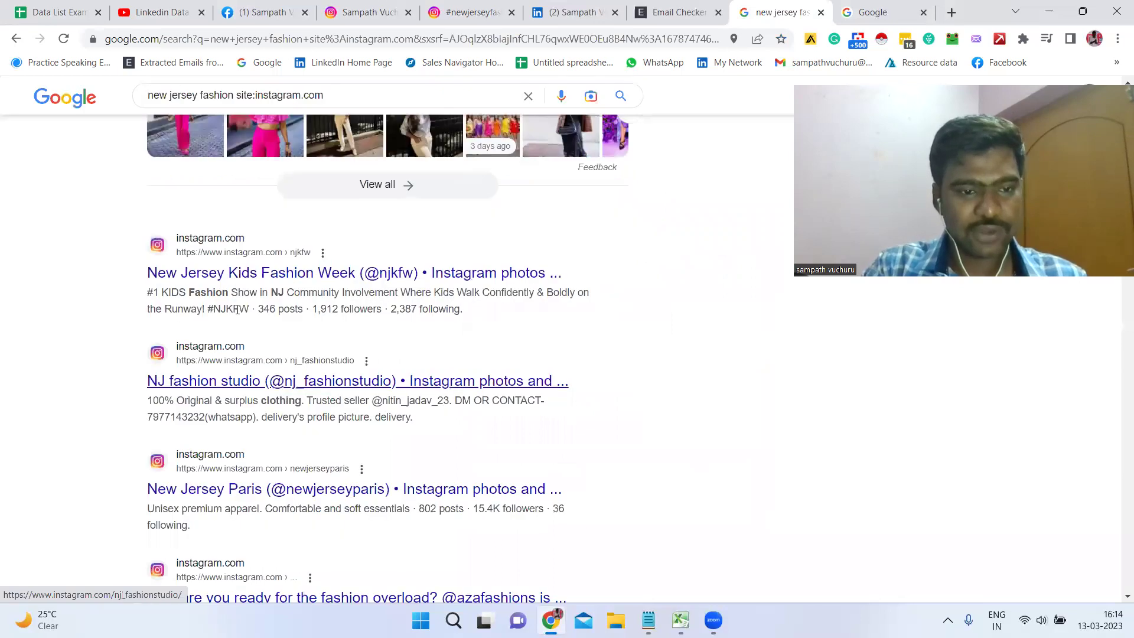
drag(207, 292, 242, 290)
click(241, 291)
scroll(263, 294, down, 2)
scroll(265, 295, down, 8)
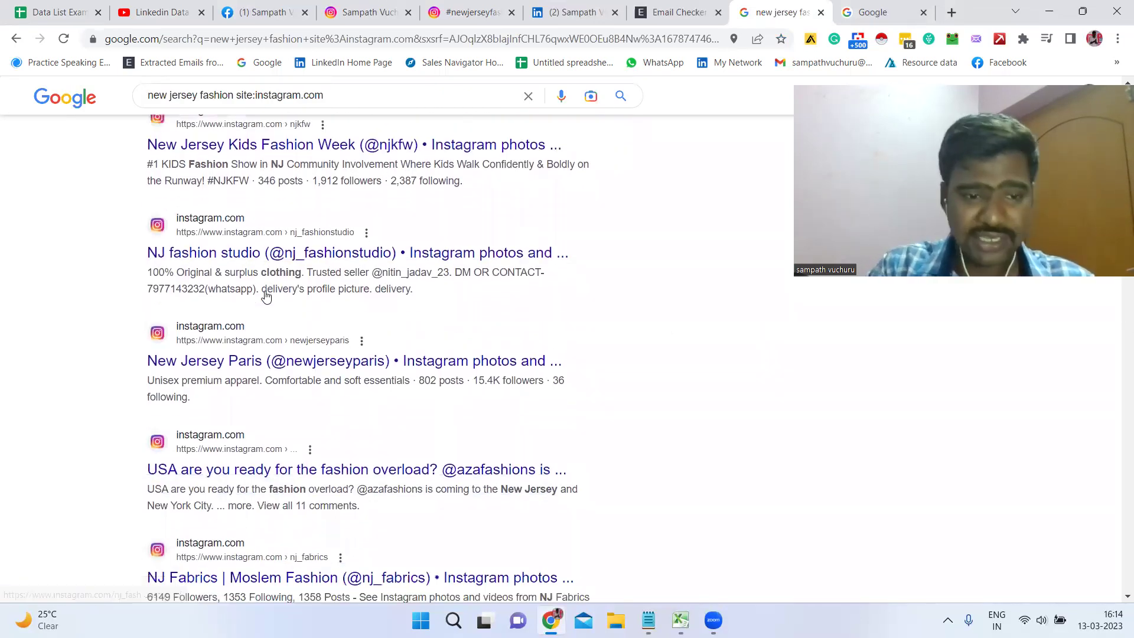
scroll(266, 295, down, 4)
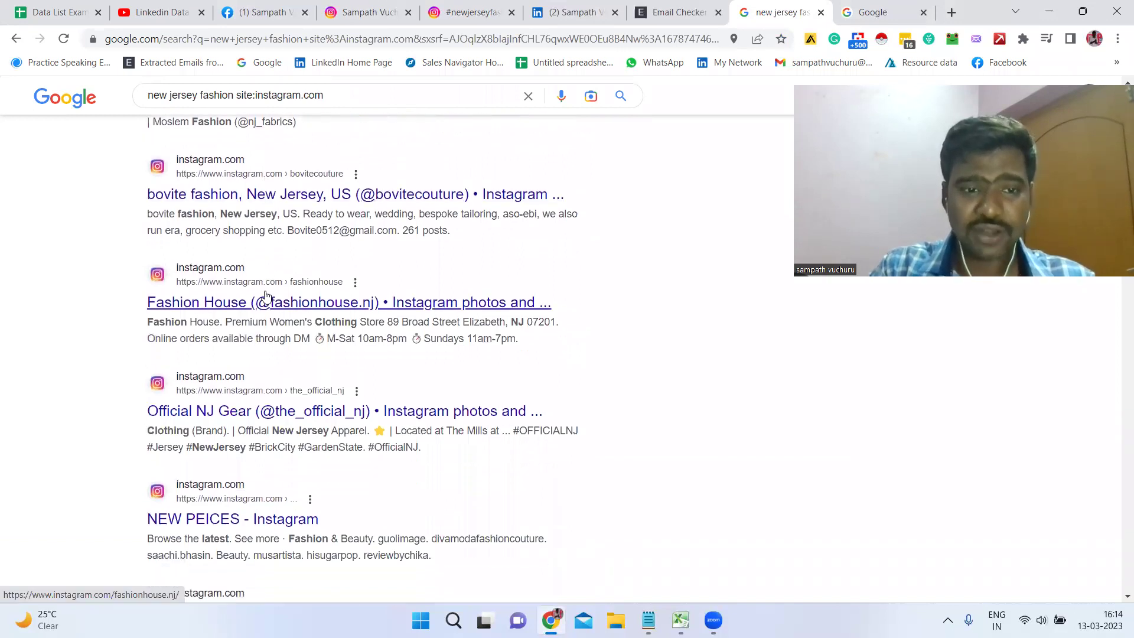
scroll(266, 295, down, 1)
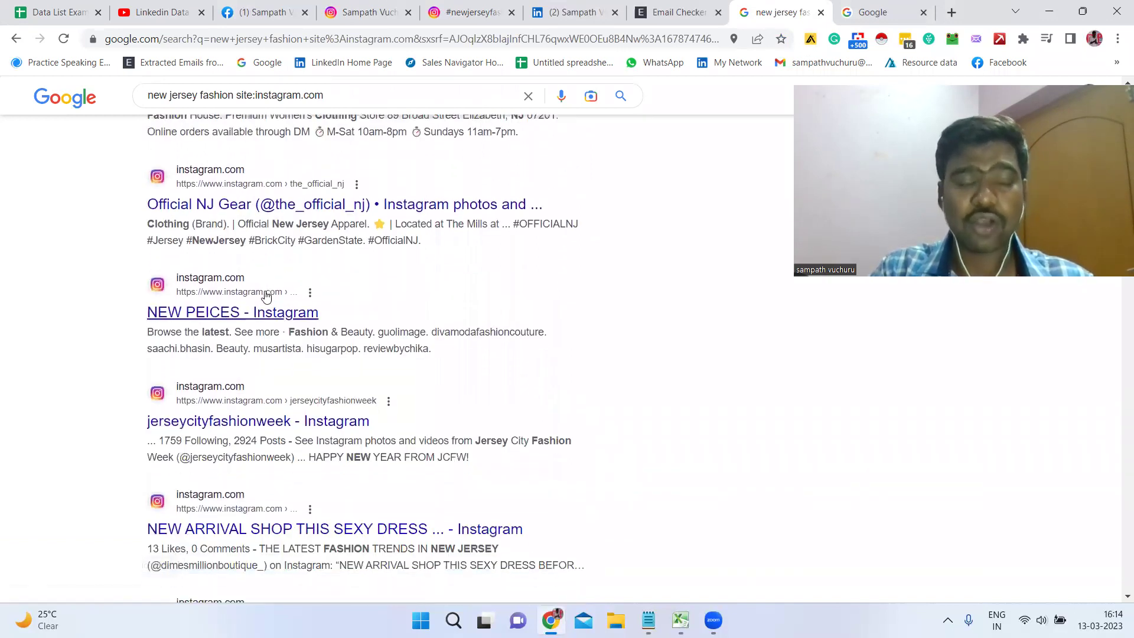
scroll(265, 296, up, 1)
scroll(266, 296, down, 2)
scroll(265, 292, down, 14)
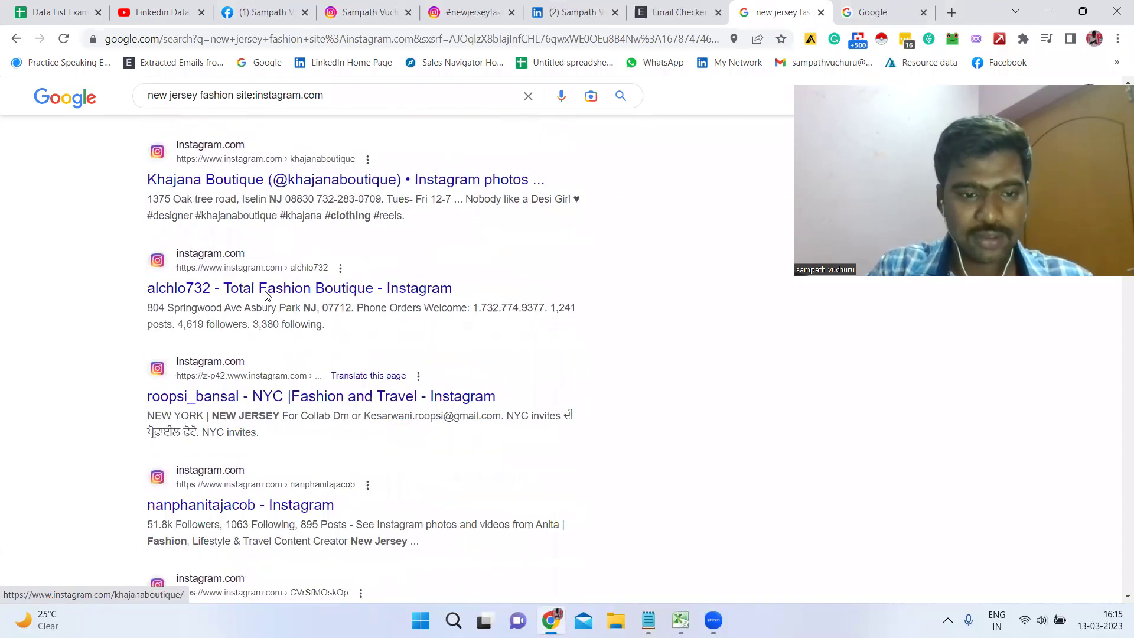
scroll(265, 296, down, 9)
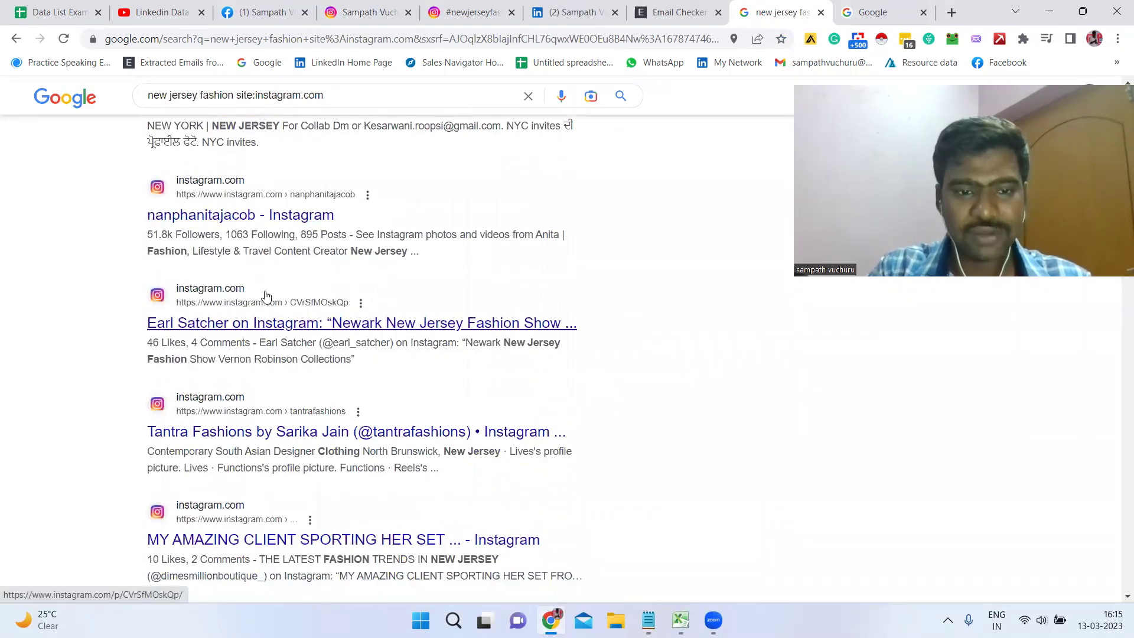
scroll(265, 295, down, 2)
scroll(265, 296, down, 5)
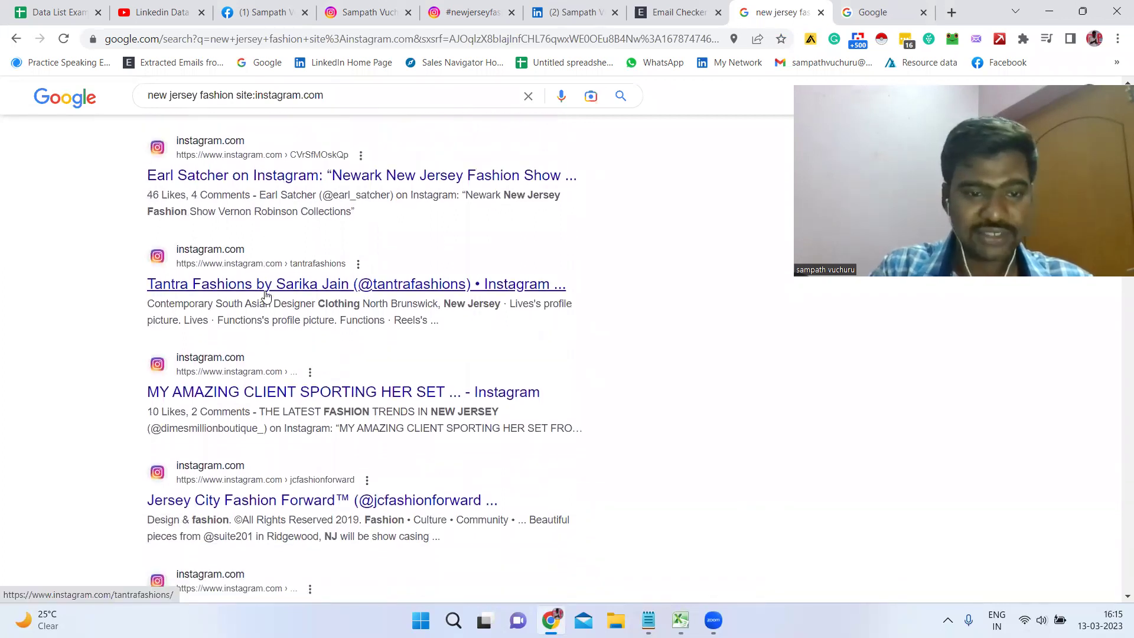
scroll(266, 292, down, 7)
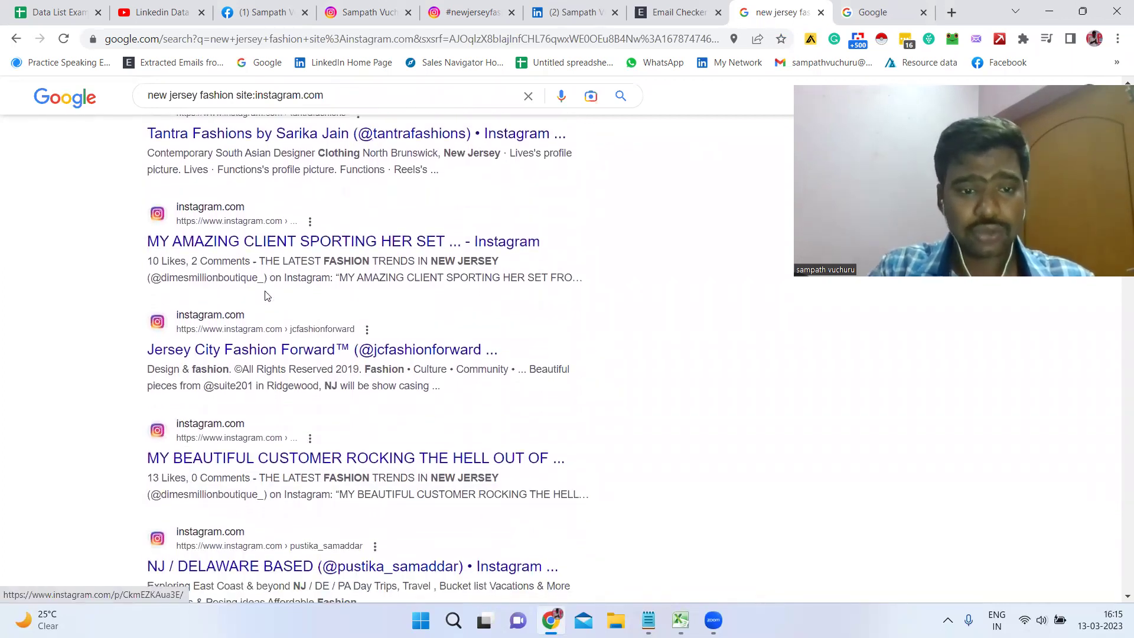
scroll(265, 295, down, 6)
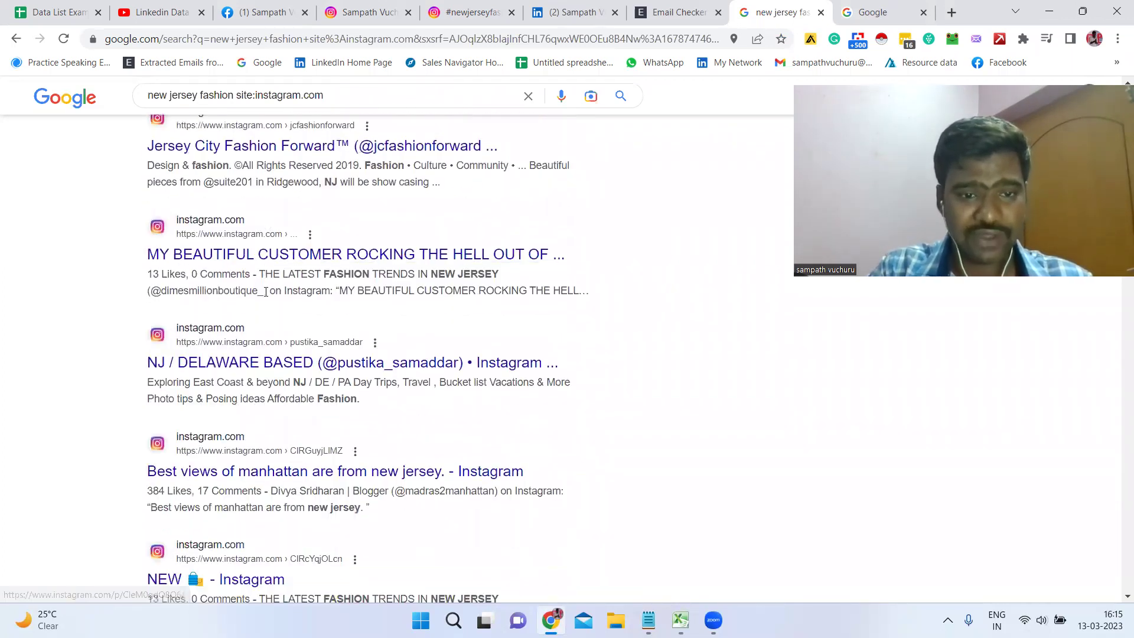
scroll(265, 295, down, 18)
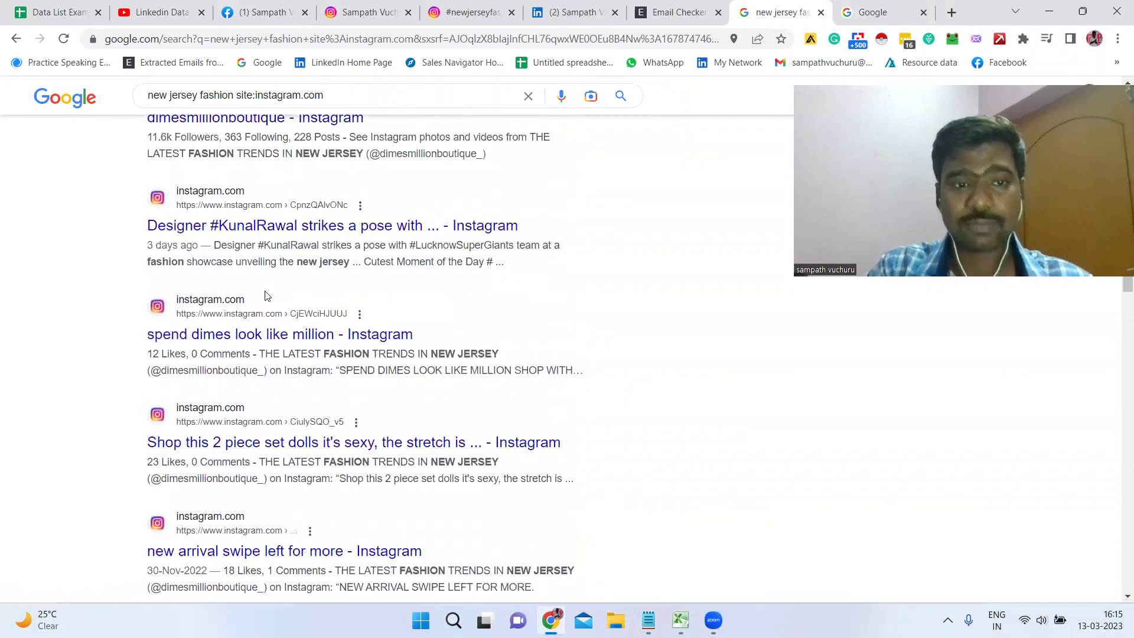
scroll(1118, 514, down, 15)
scroll(1118, 497, down, 15)
scroll(1119, 426, up, 12)
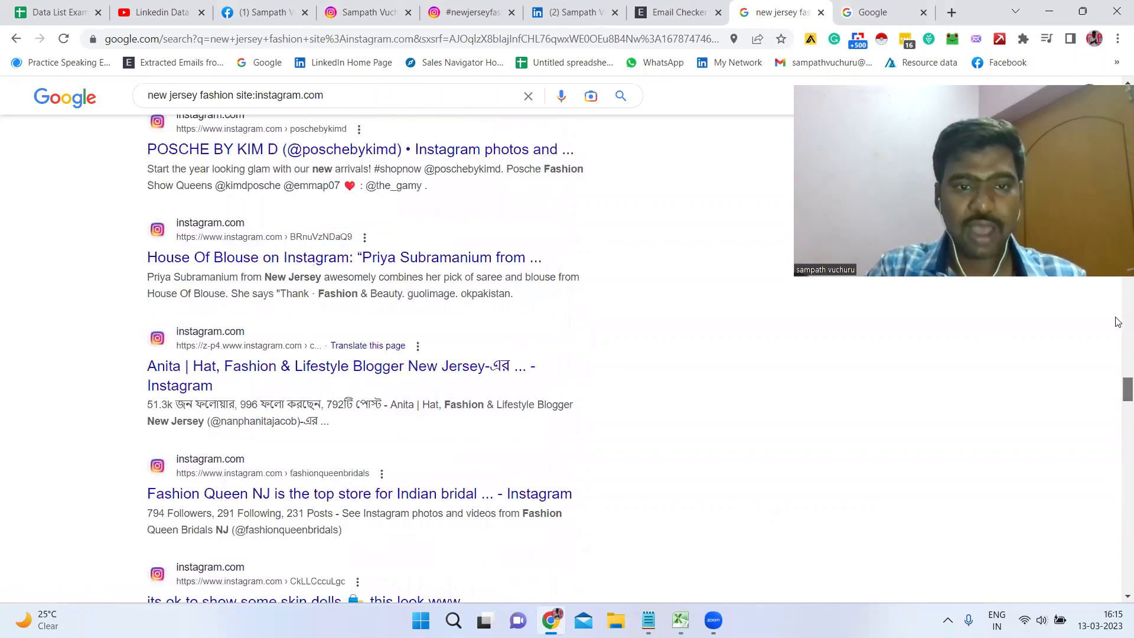
scroll(1118, 322, up, 5)
scroll(1118, 322, up, 10)
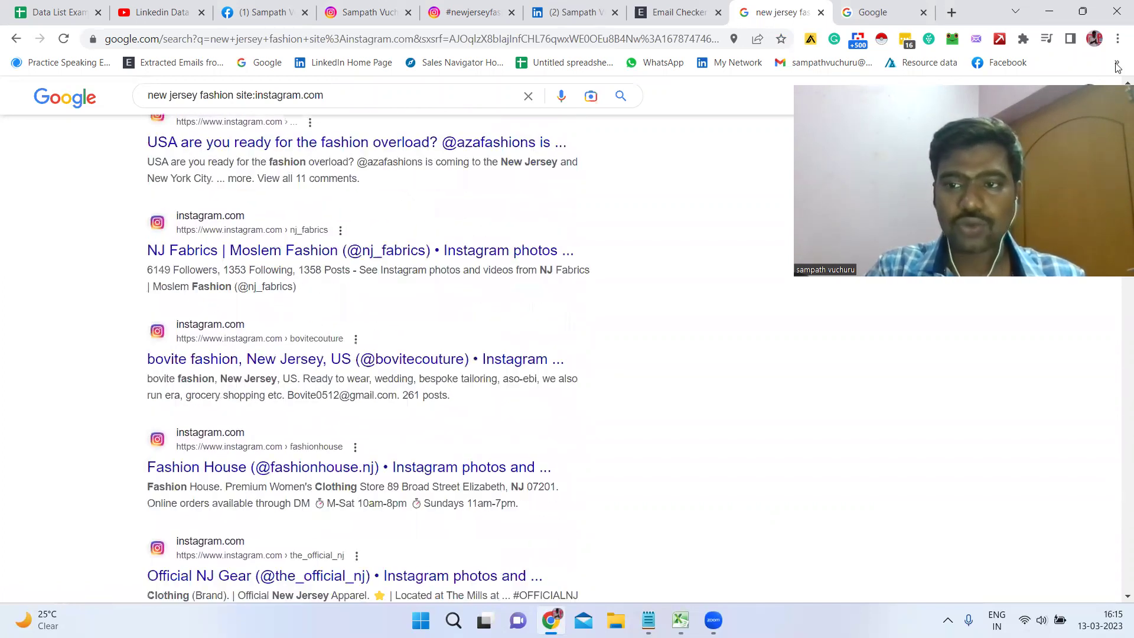
key(Home)
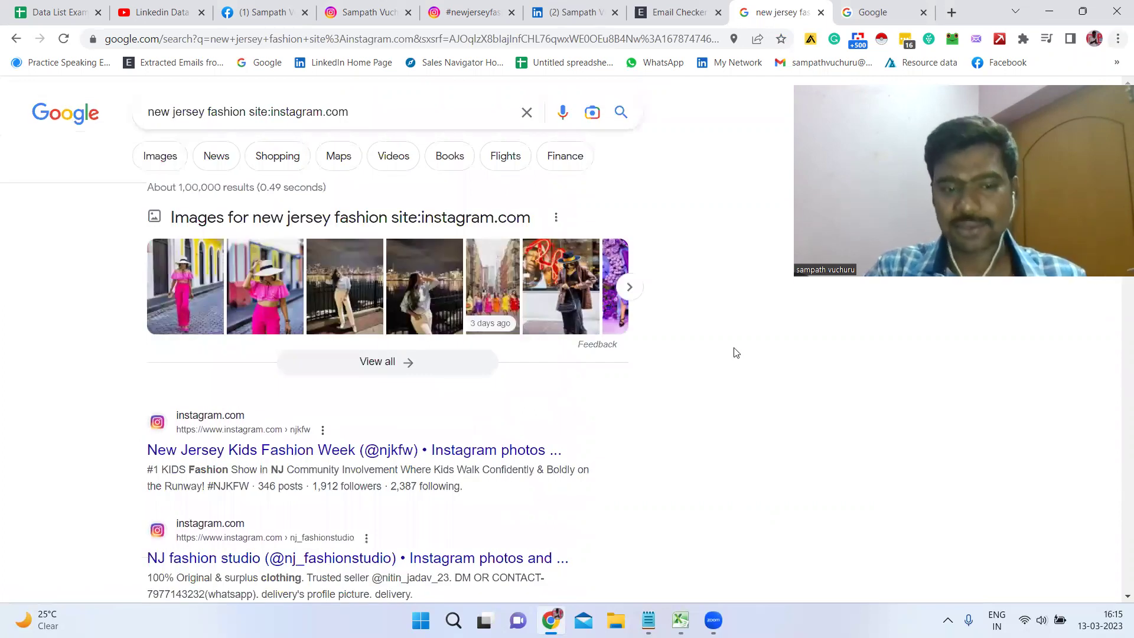
triple_click(176, 112)
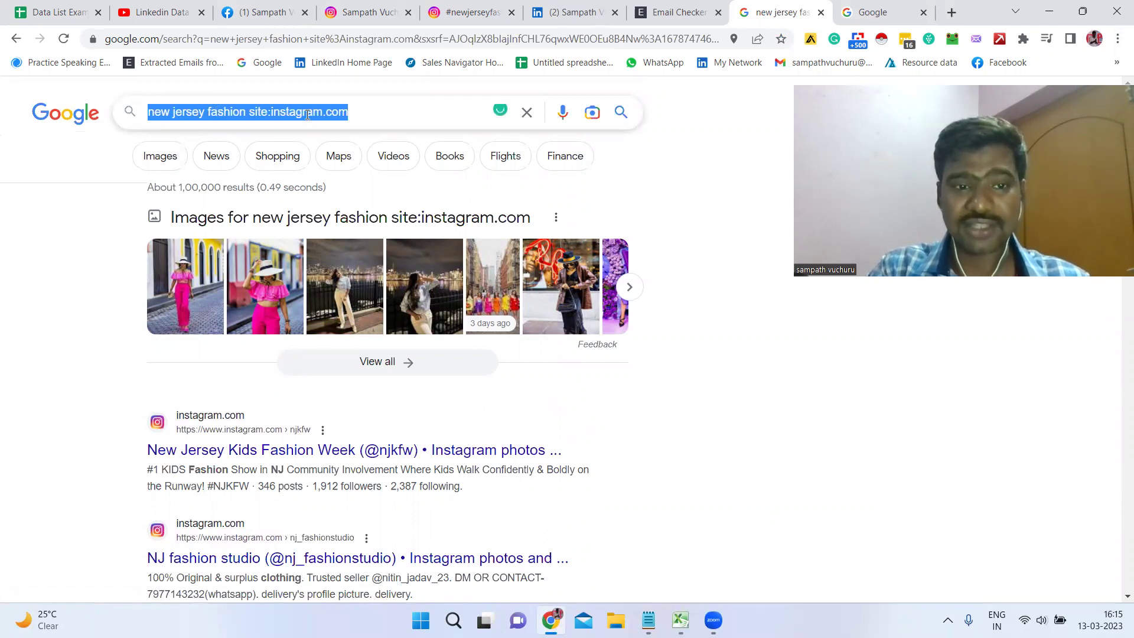
click(250, 112)
text(@)
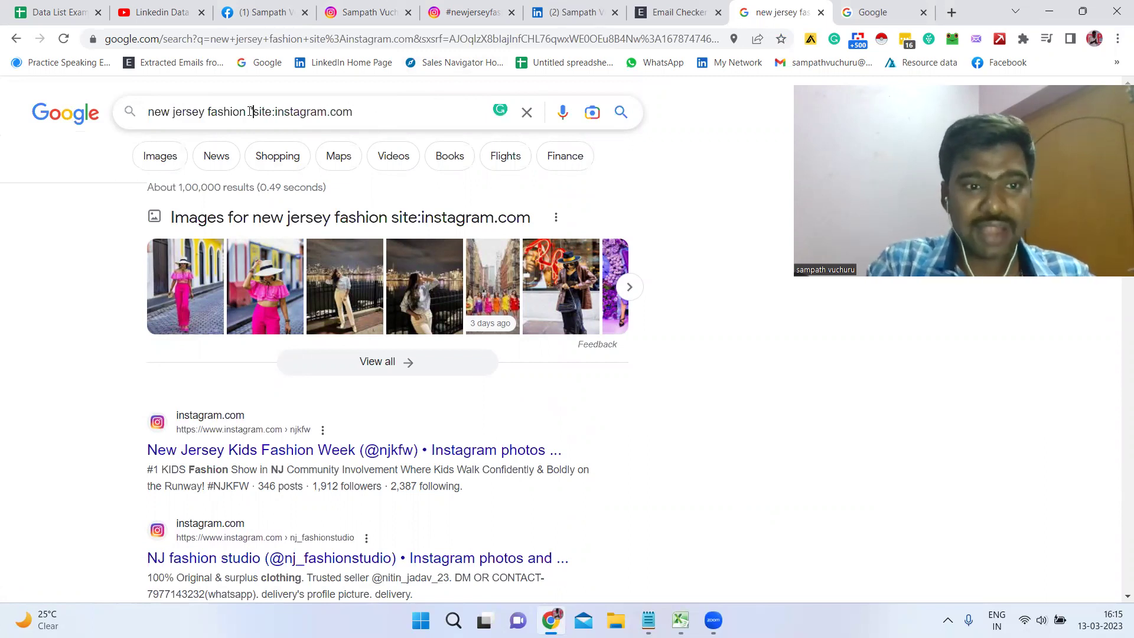
text(gmail.com")
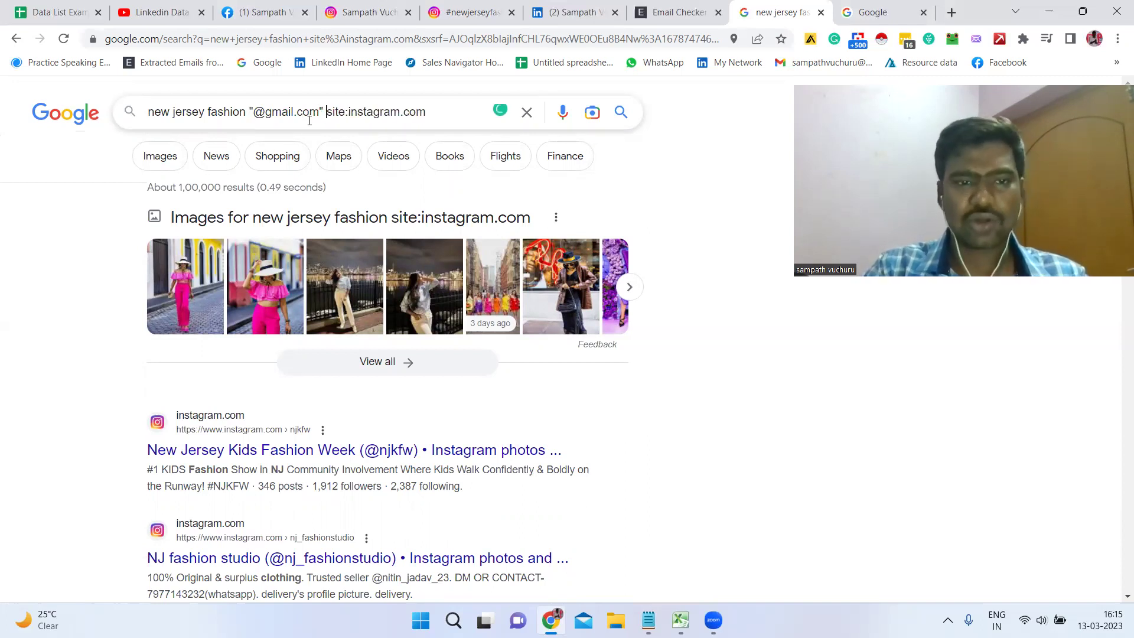
key(Return)
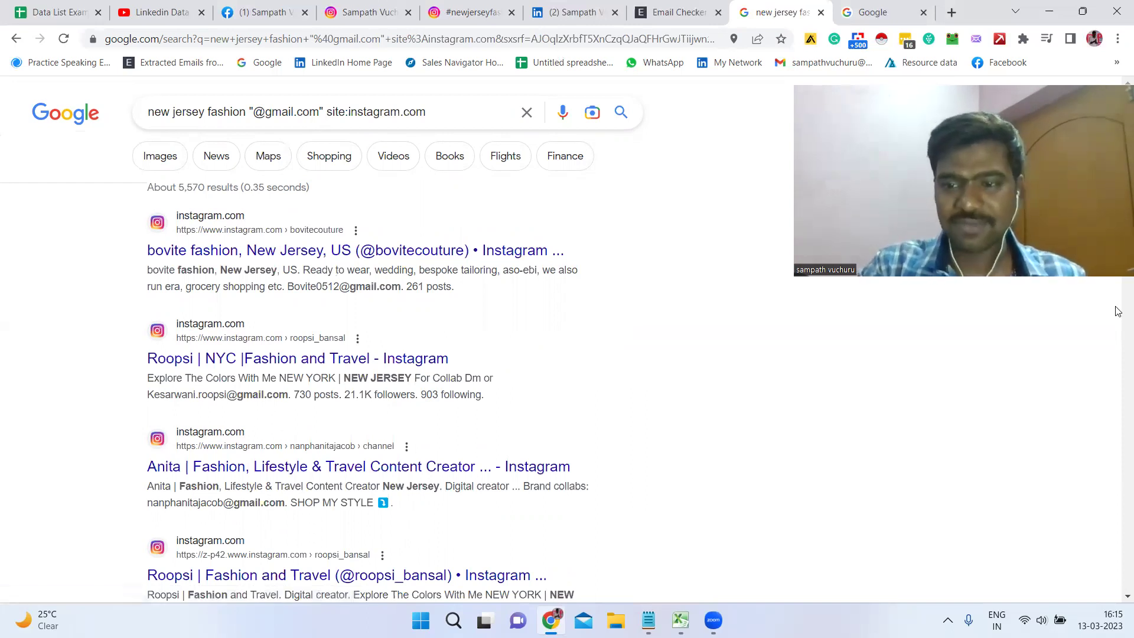
- Scroll through the Gmail-filtered results, then move to the Google homepage tab
scroll(1115, 319, down, 10)
scroll(1118, 343, up, 5)
scroll(1117, 341, down, 10)
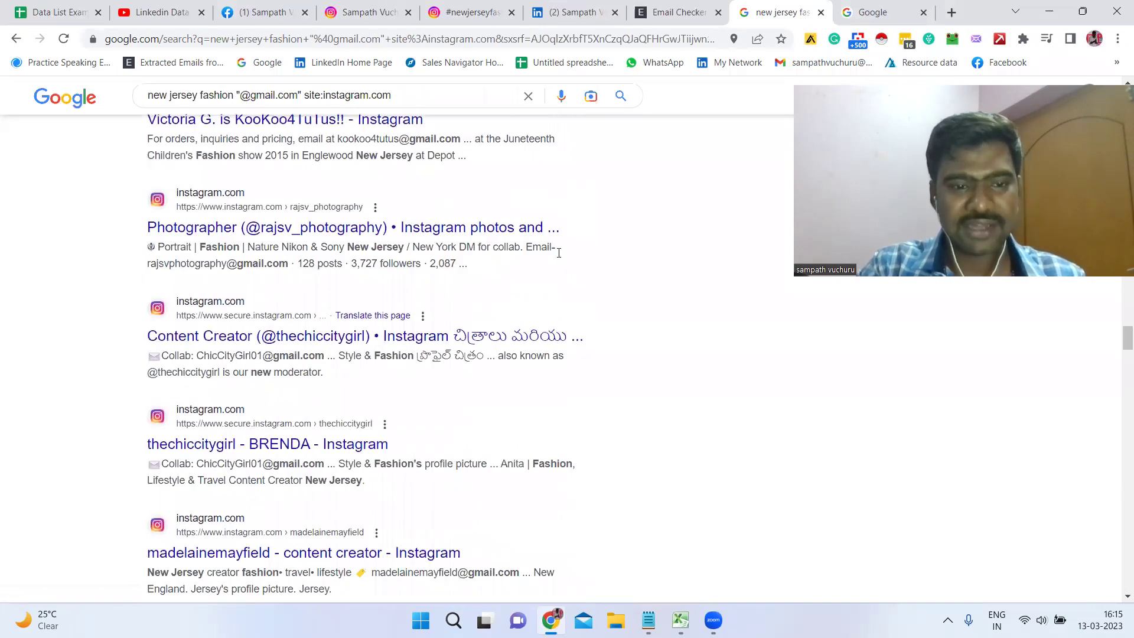
scroll(1118, 310, up, 10)
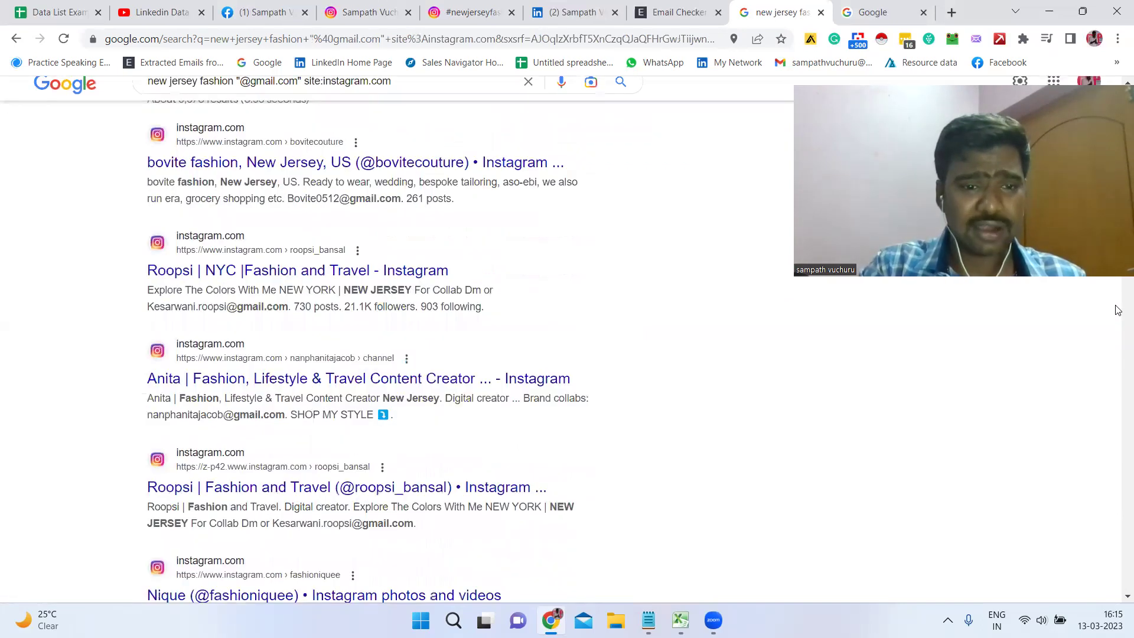
scroll(1118, 356, down, 20)
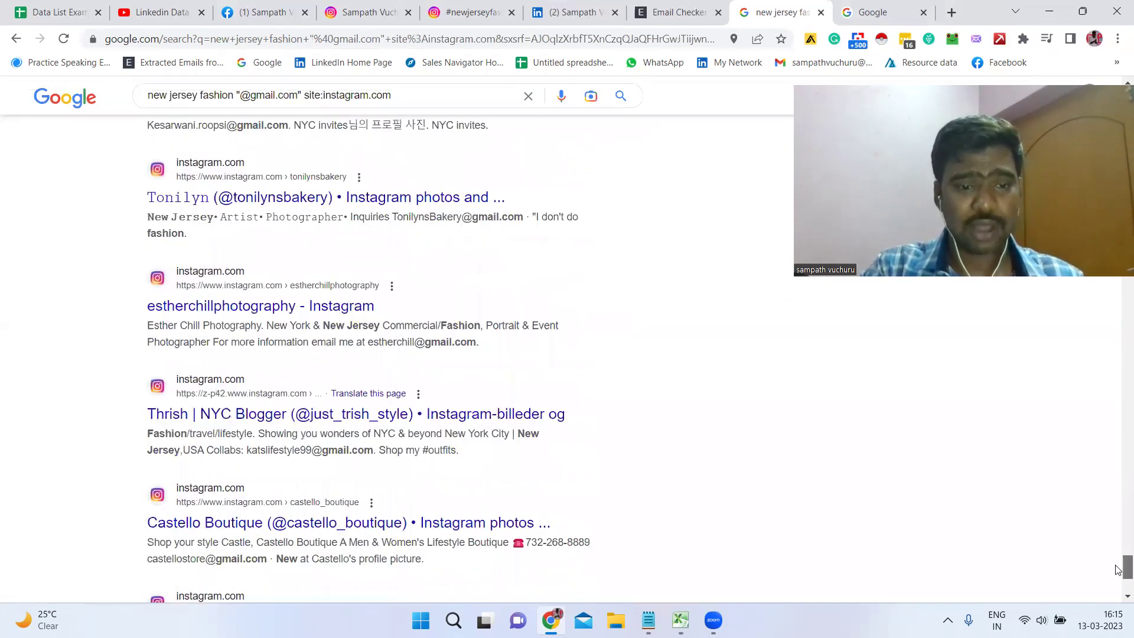
scroll(1118, 429, up, 7)
scroll(1118, 335, up, 10)
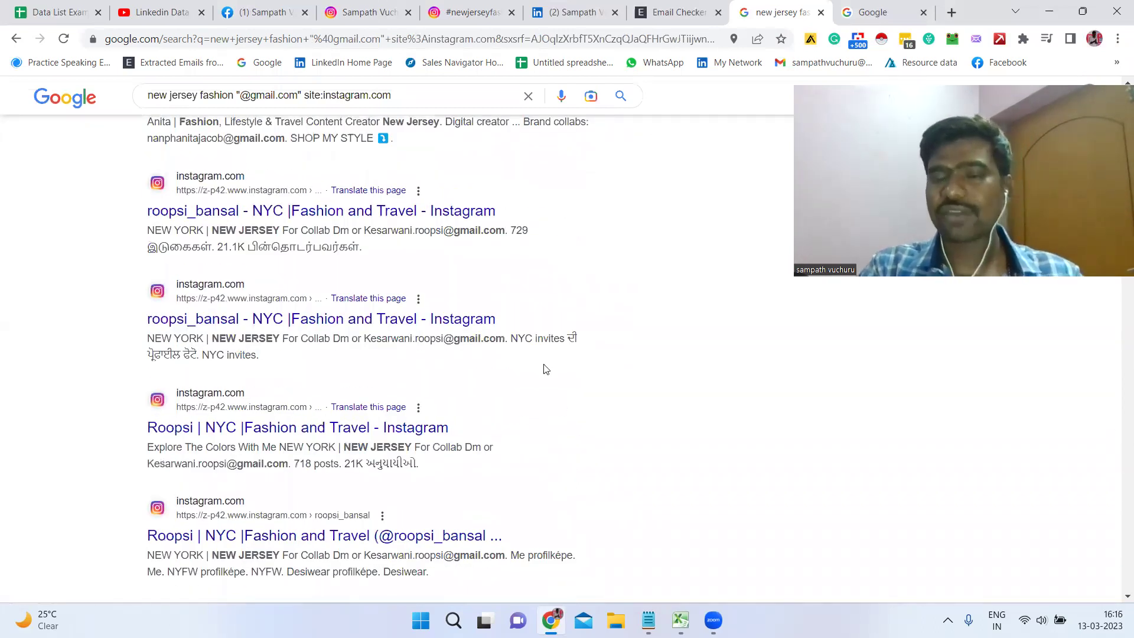
click(869, 5)
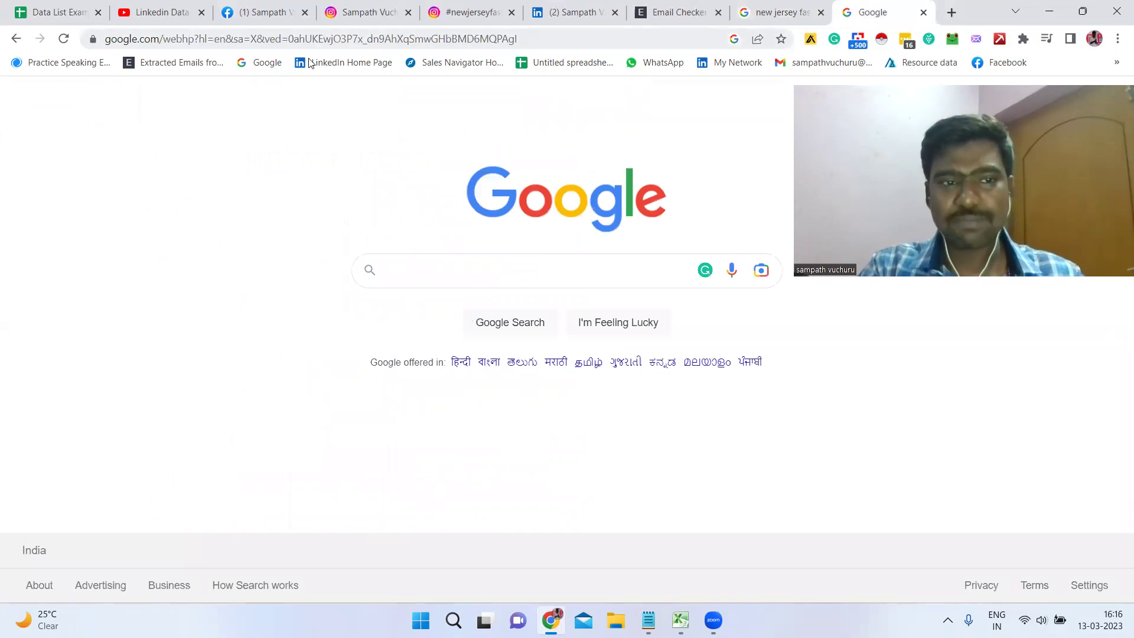
- Look over Google's Search settings page, then close it to return to the gmail results
click(1083, 580)
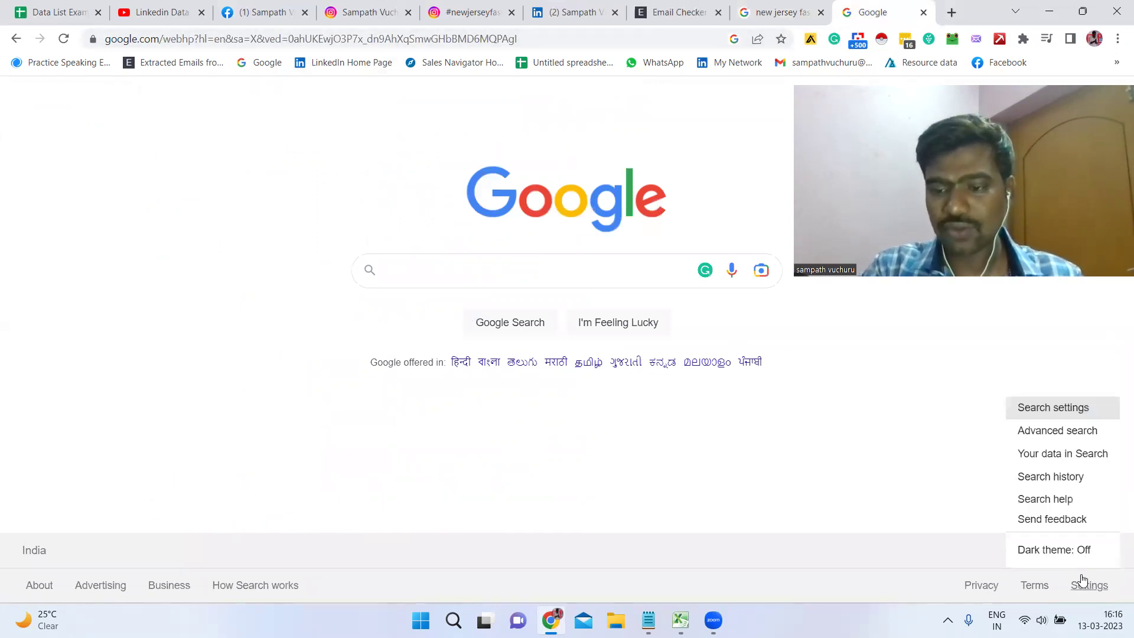
click(1062, 416)
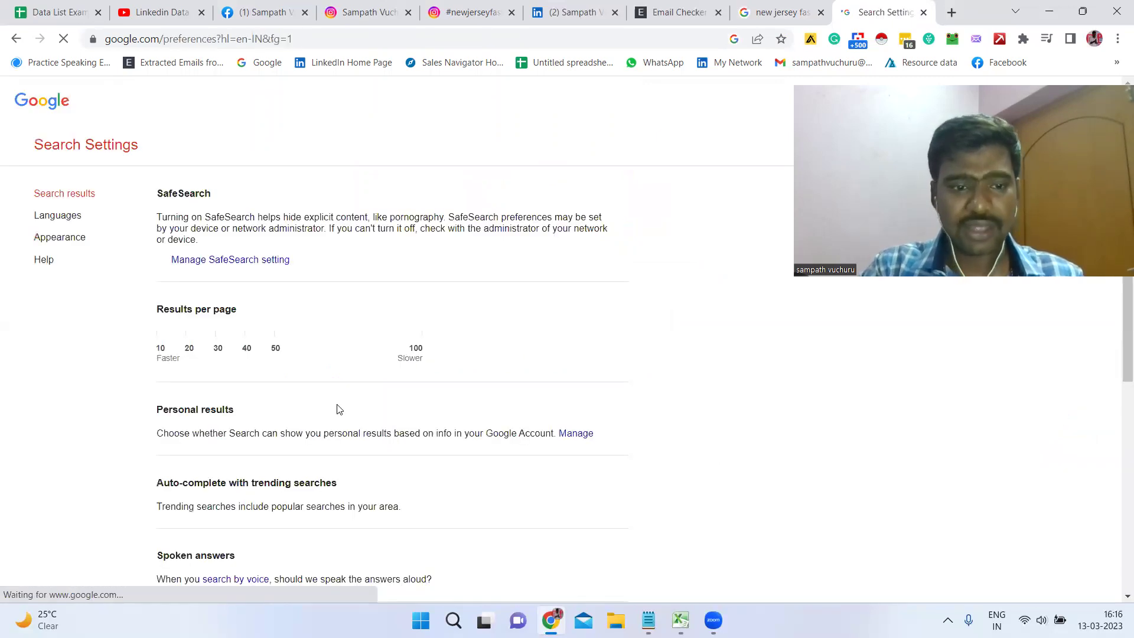
scroll(923, 433, down, 8)
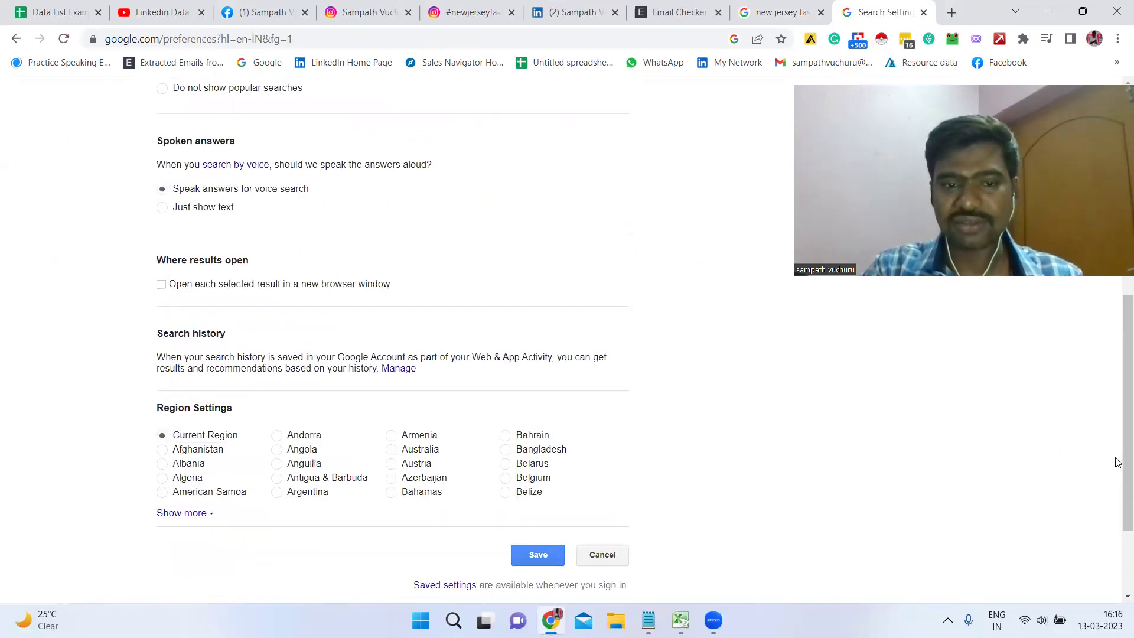
click(924, 13)
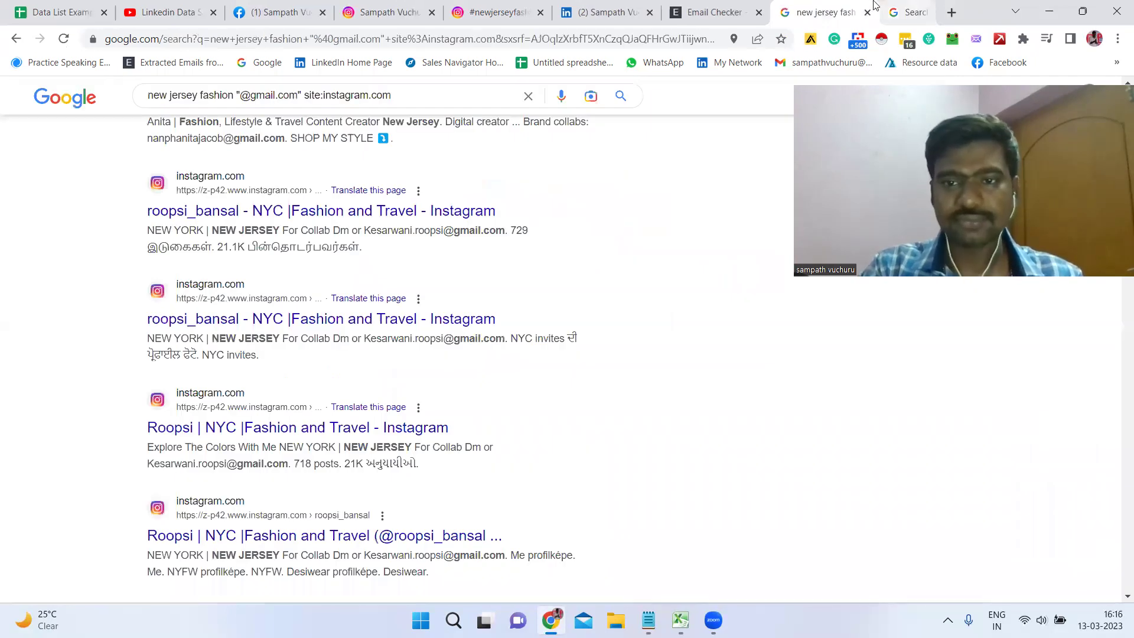
scroll(1118, 445, down, 10)
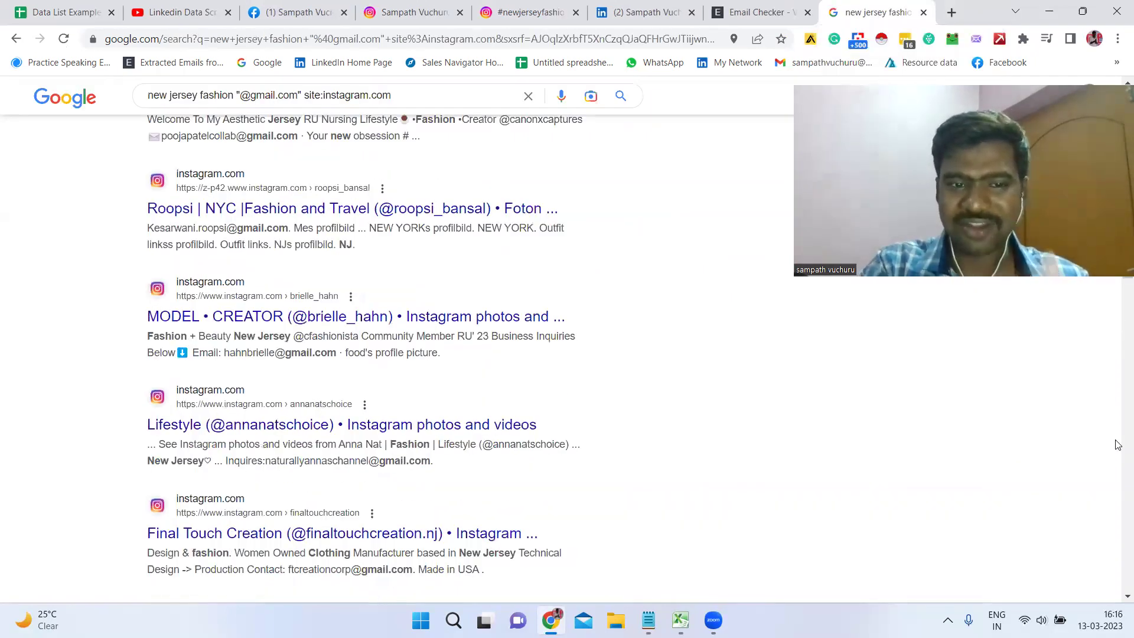
scroll(1118, 445, down, 7)
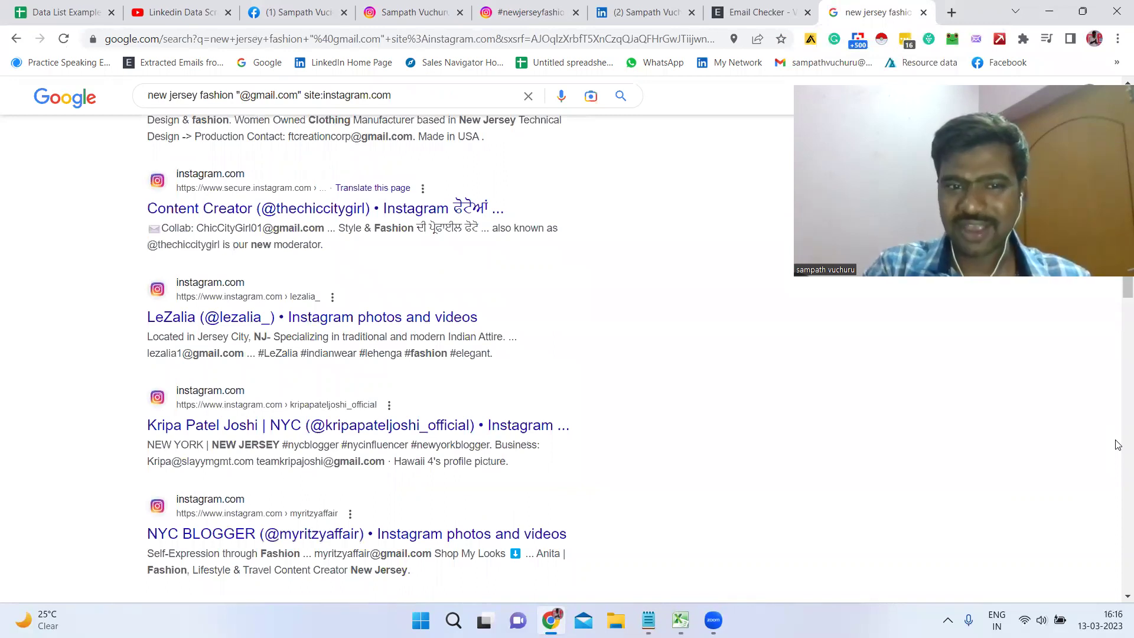
key(ctrl+f)
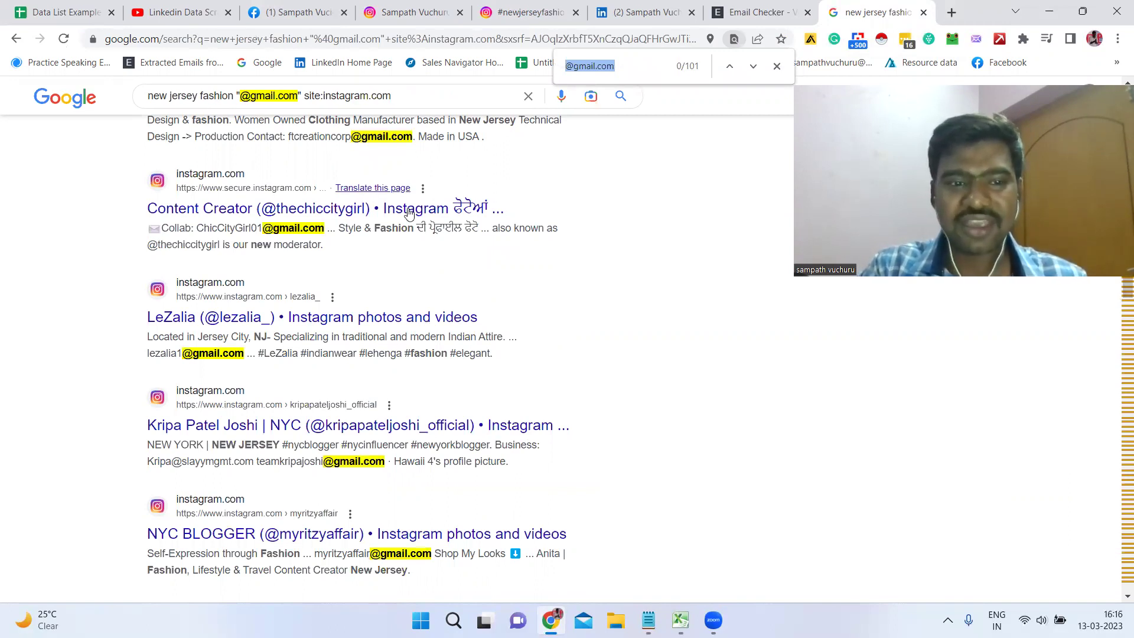
triple_click(1116, 341)
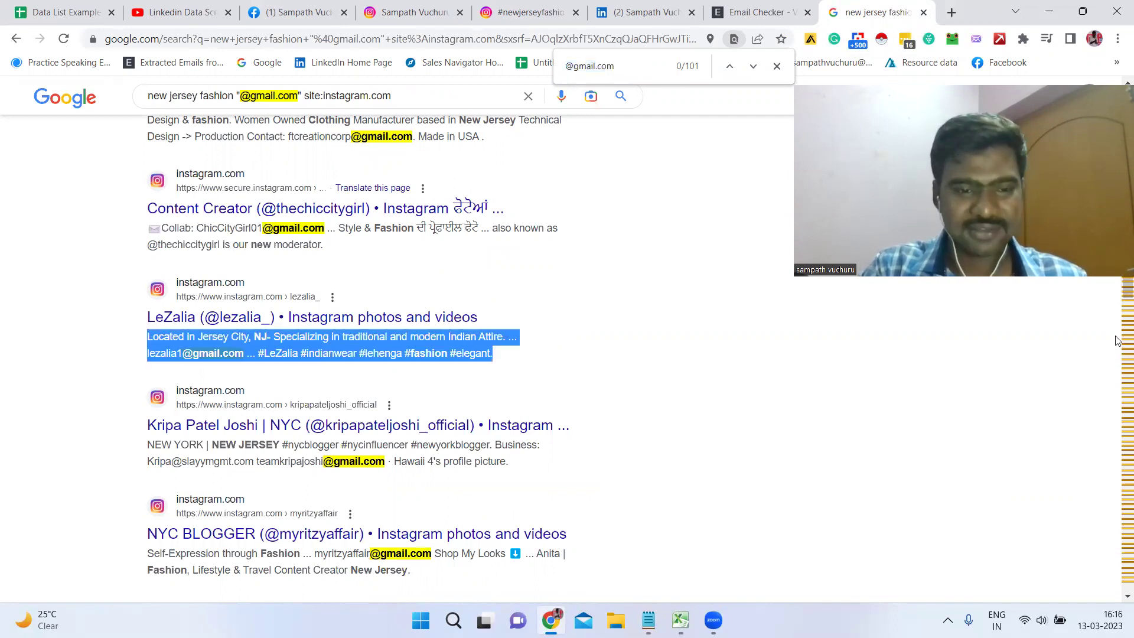
scroll(1116, 361, down, 15)
scroll(1116, 364, down, 5)
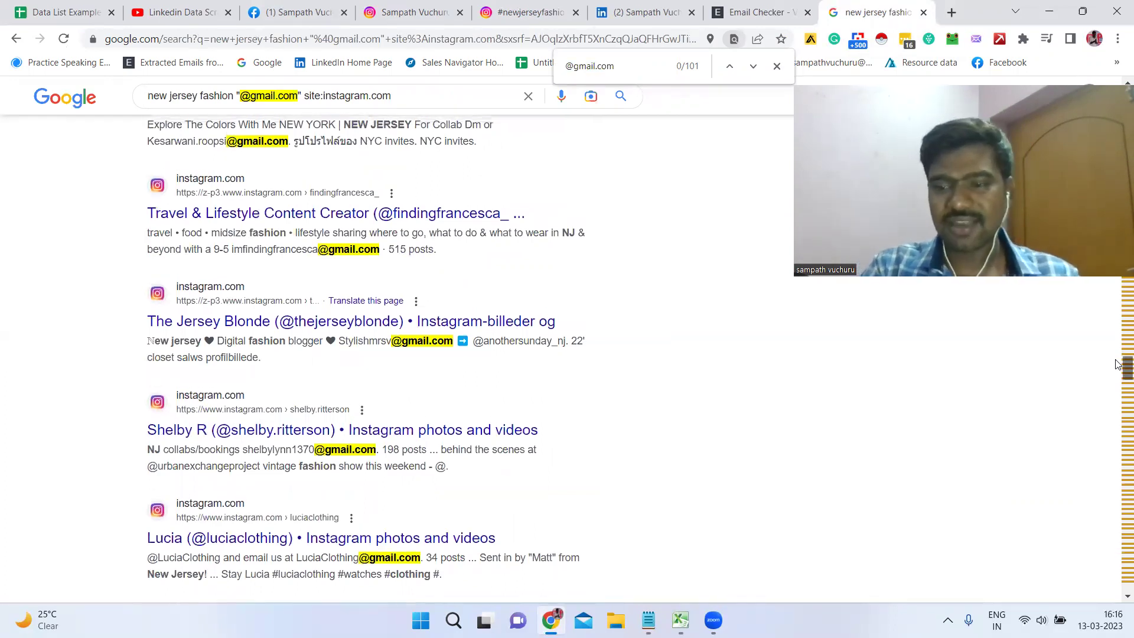
scroll(1119, 364, down, 15)
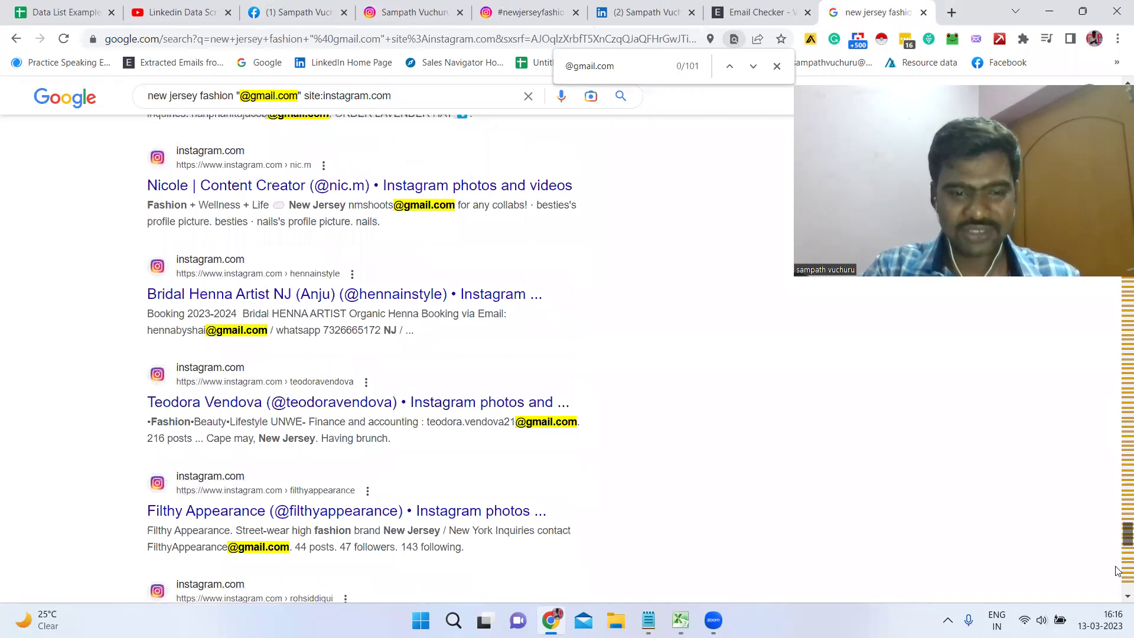
scroll(1118, 571, up, 20)
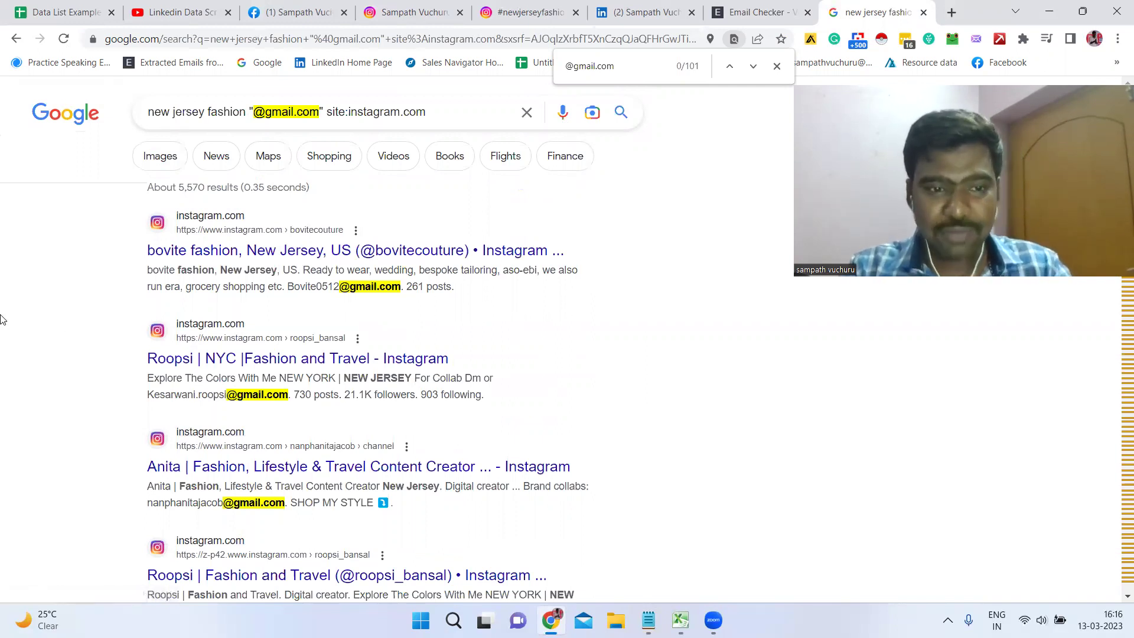
key(ctrl+a)
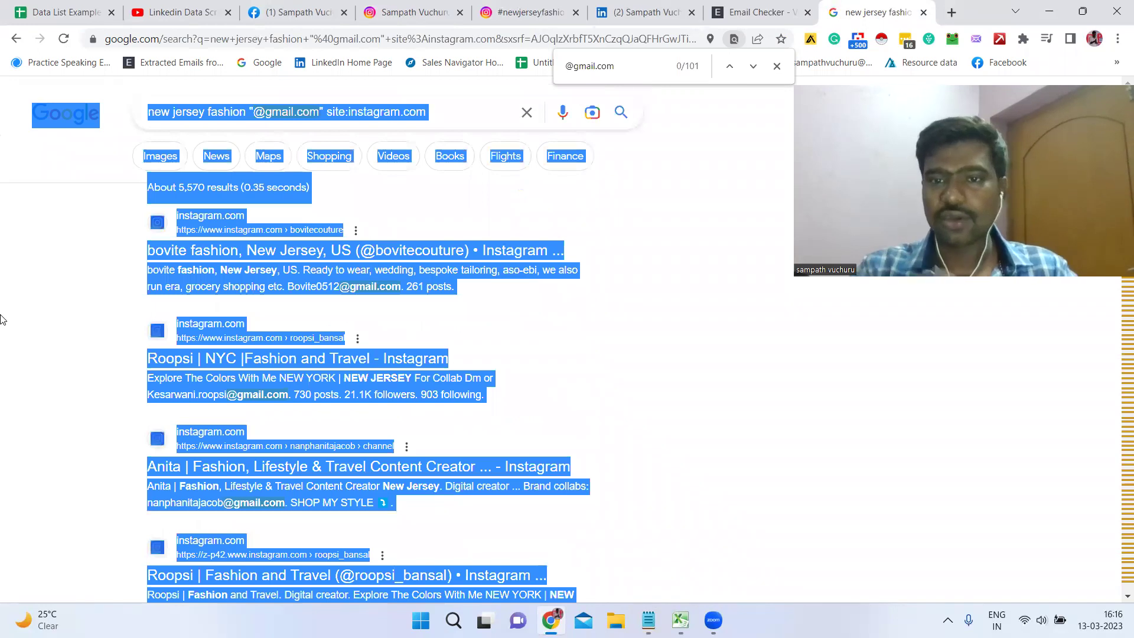
click(759, 8)
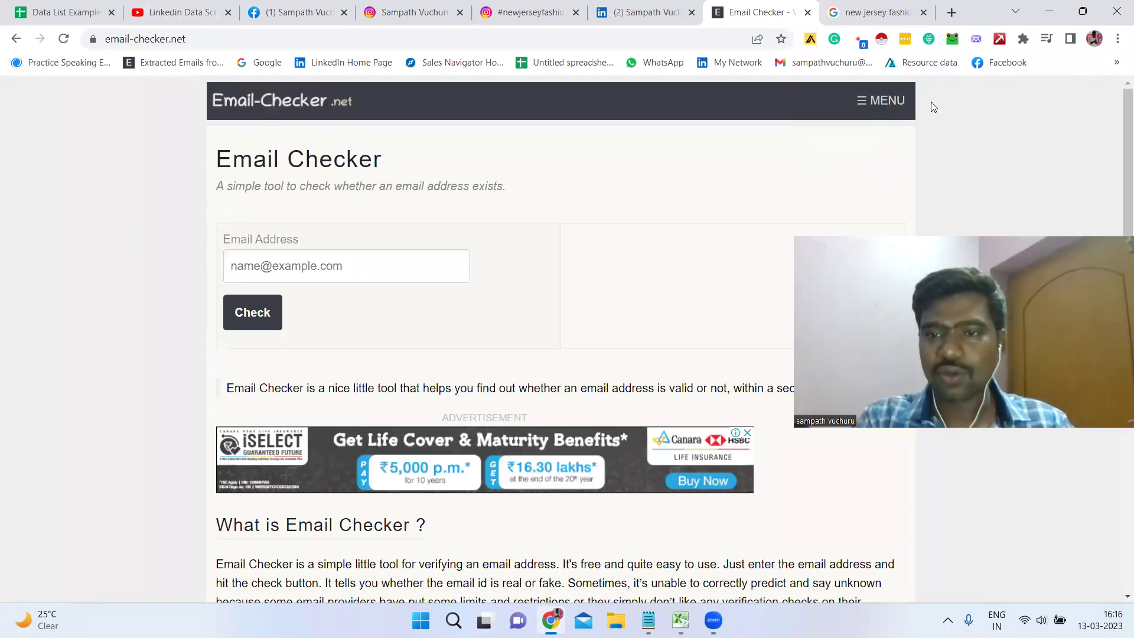
- Paste the Google results text into Email-Checker's Email Extractor and extract the addresses
click(883, 101)
click(1014, 191)
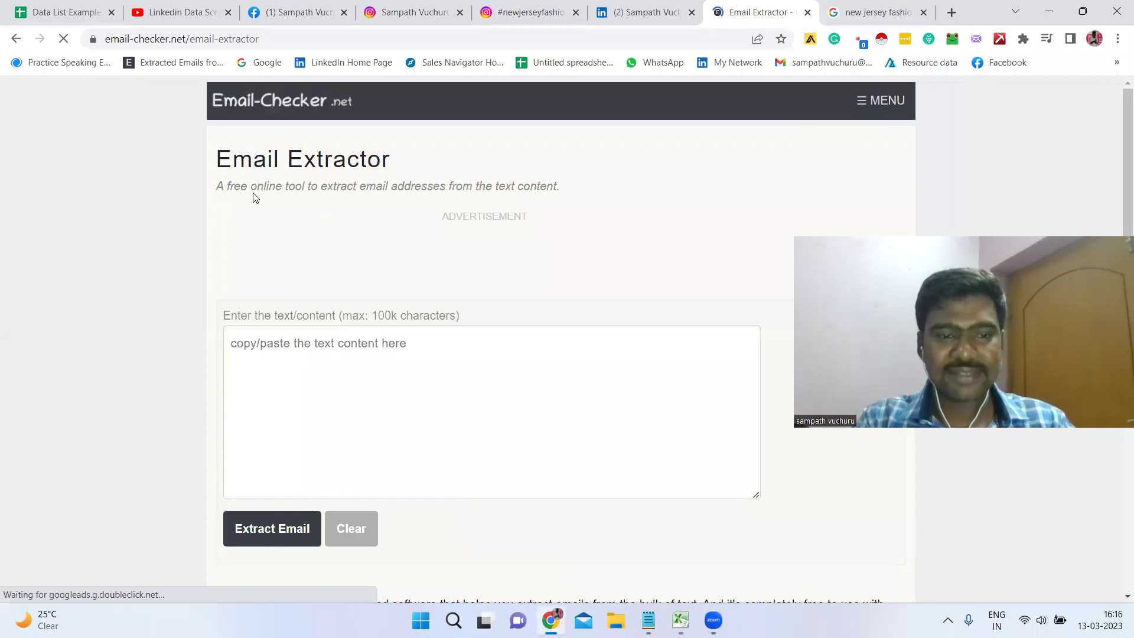
triple_click(245, 191)
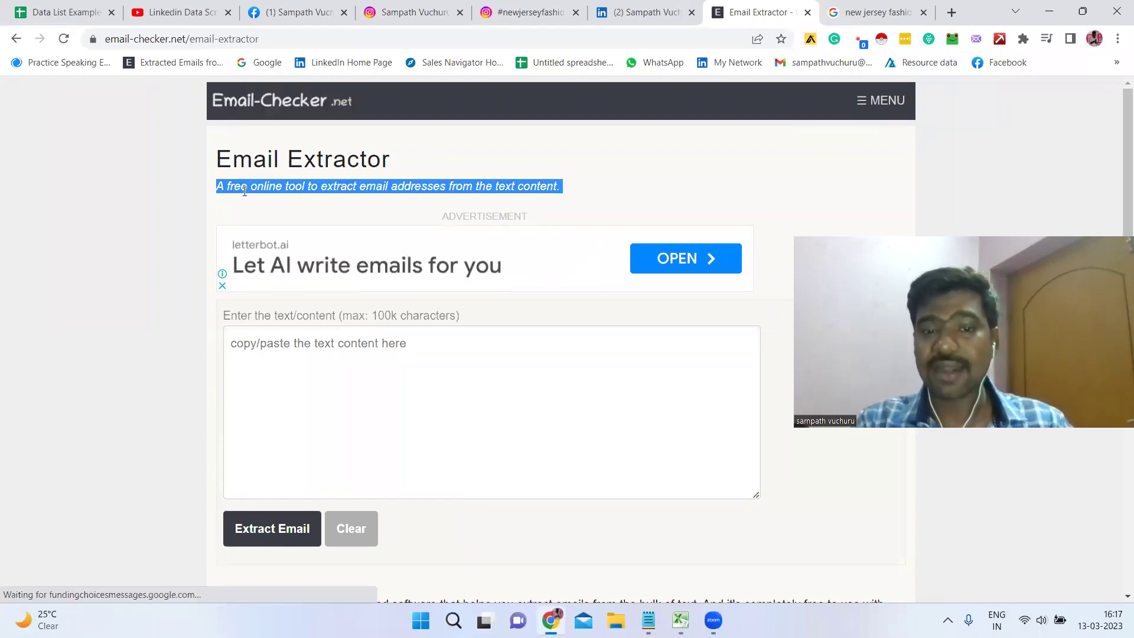
click(335, 406)
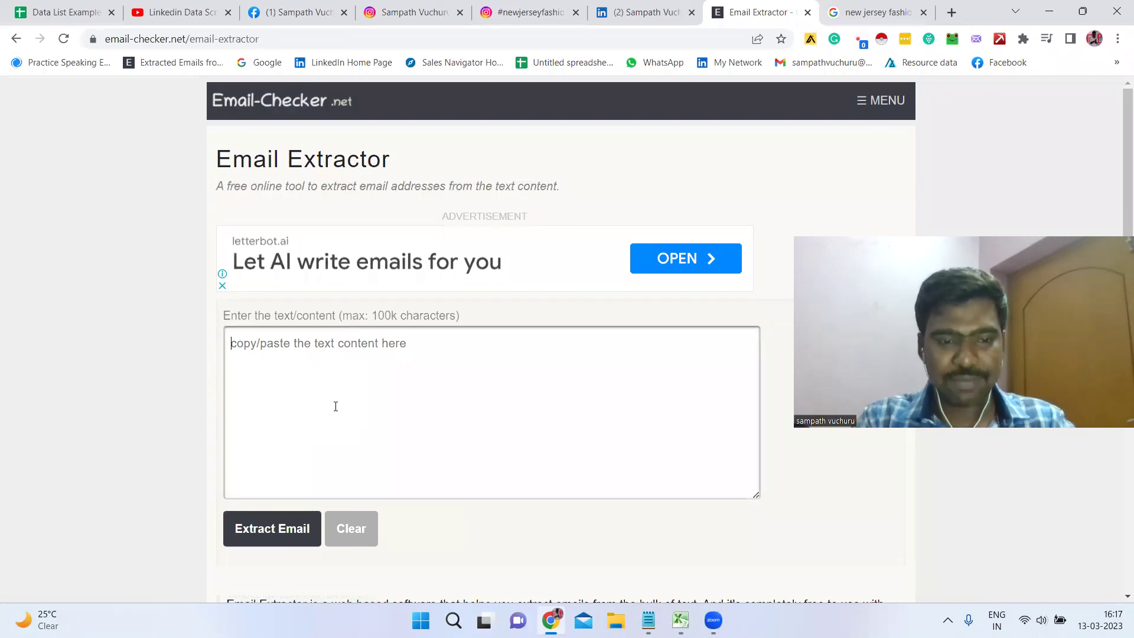
key(ctrl+v)
click(289, 537)
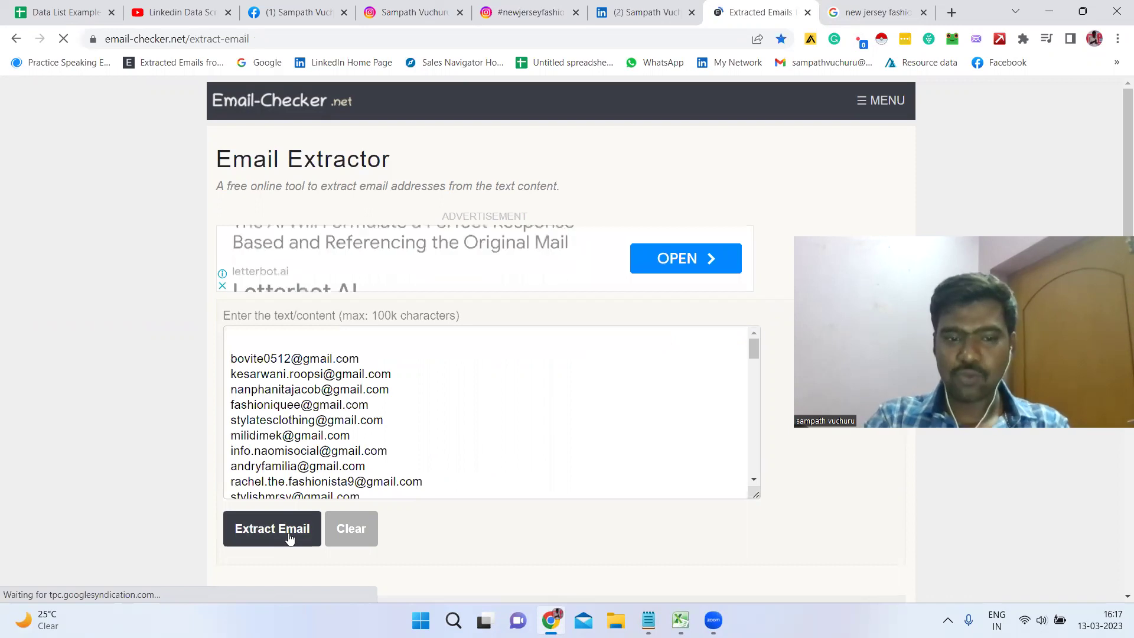
- Select the entire list of extracted Gmail addresses for copying
click(704, 372)
triple_click(704, 372)
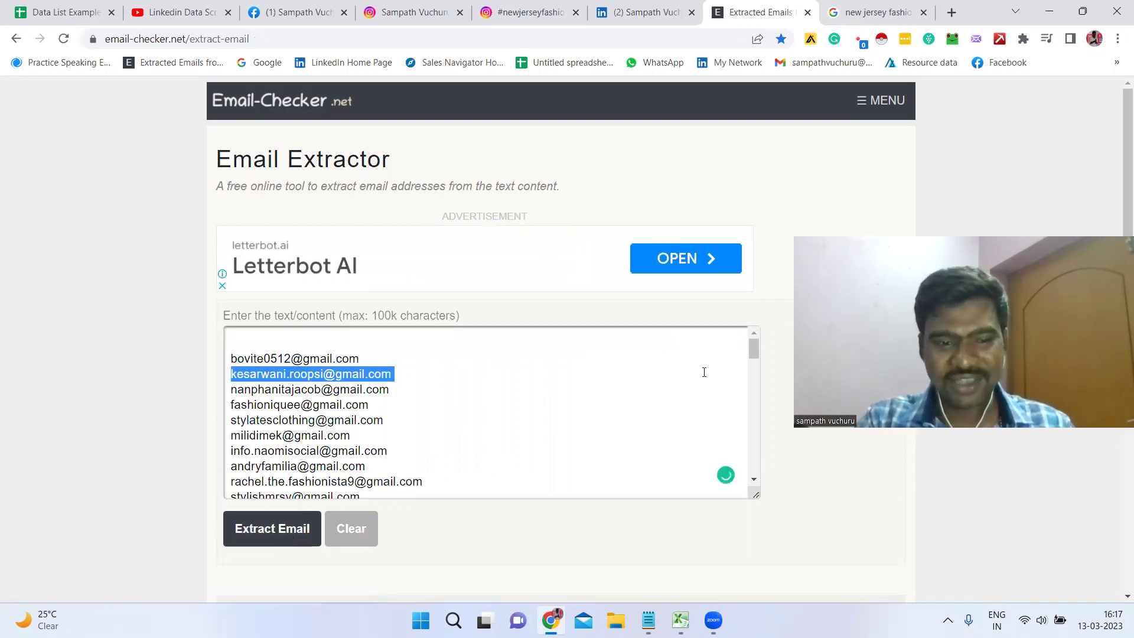
scroll(759, 396, down, 15)
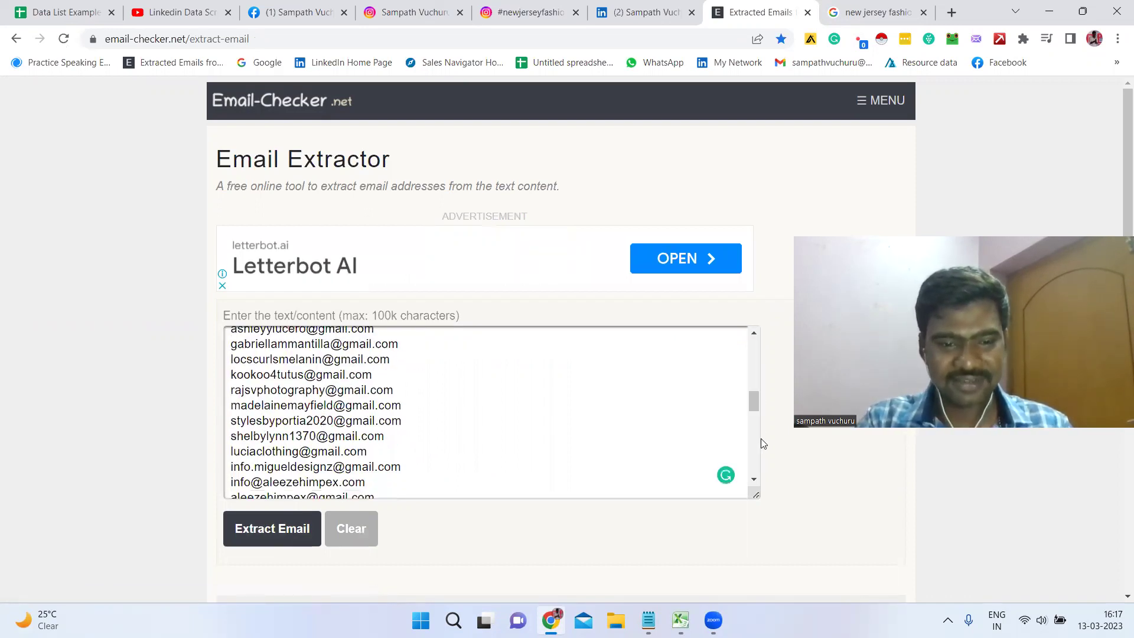
scroll(756, 472, down, 8)
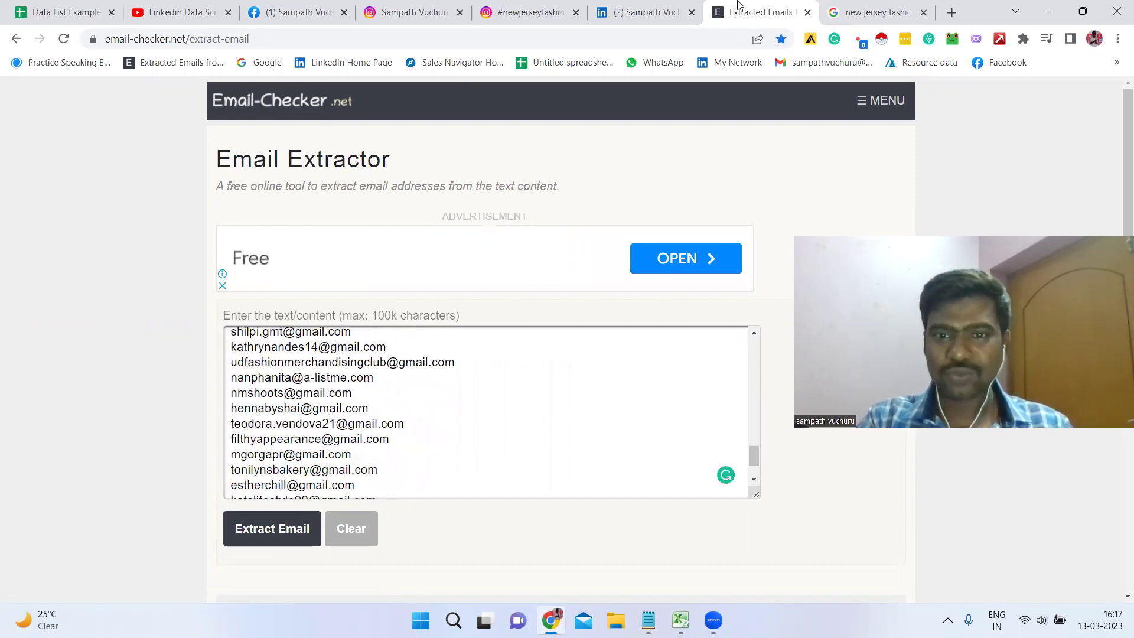
click(543, 12)
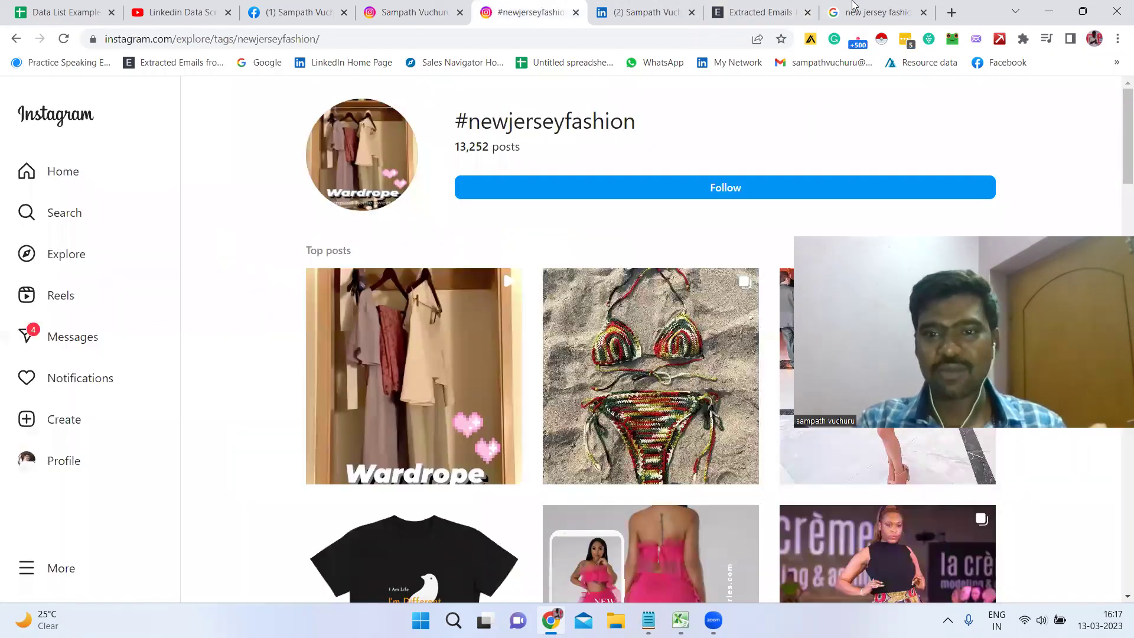
click(852, 9)
click(768, 12)
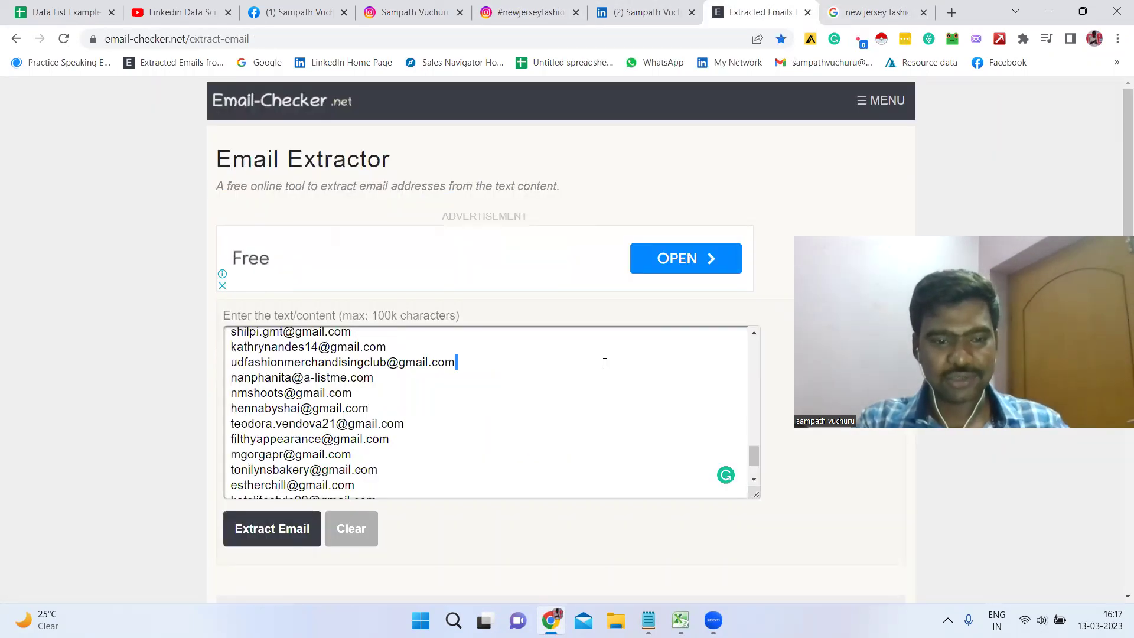
key(ctrl+a)
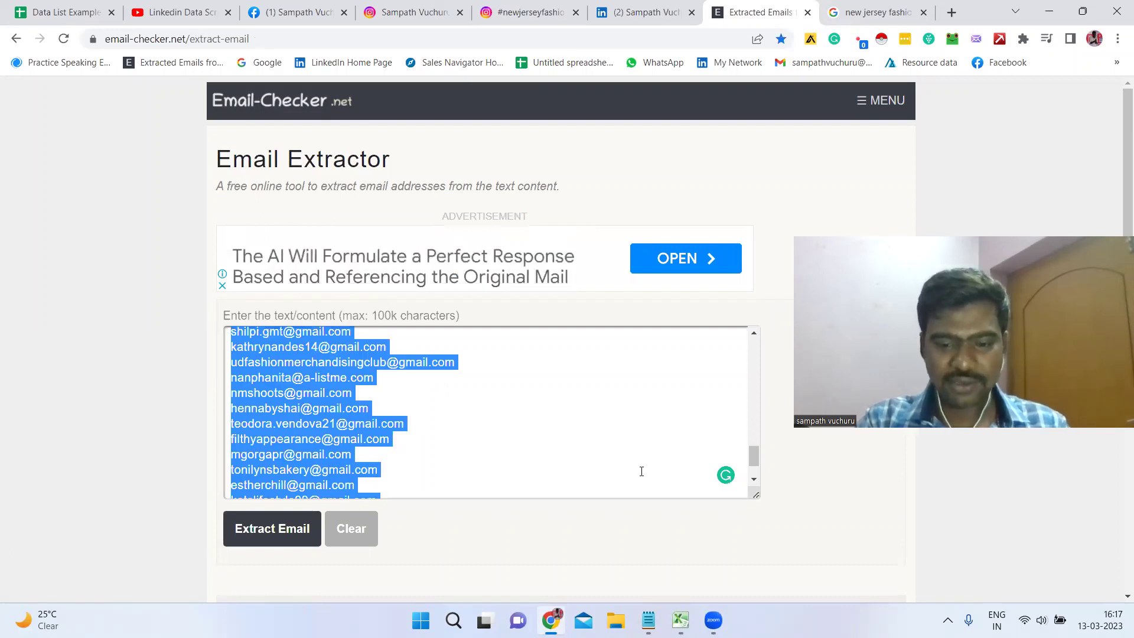
click(693, 608)
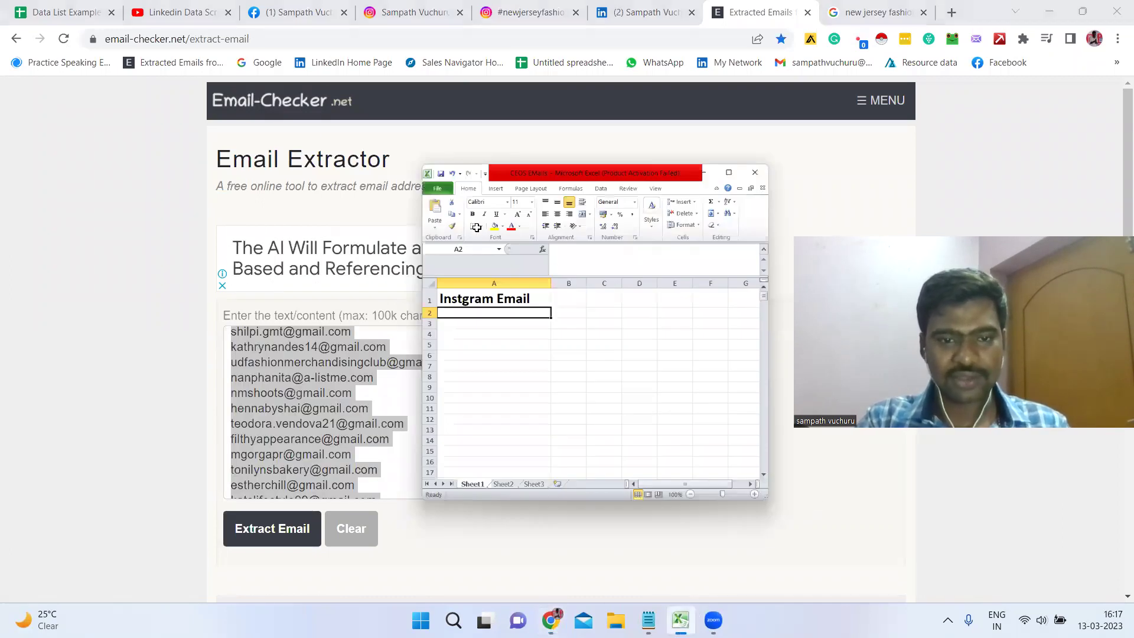
- Paste the Gmail addresses into column A rows 3–75 under 'Instgram Email', then minimize Excel
key(ctrl+v)
click(655, 305)
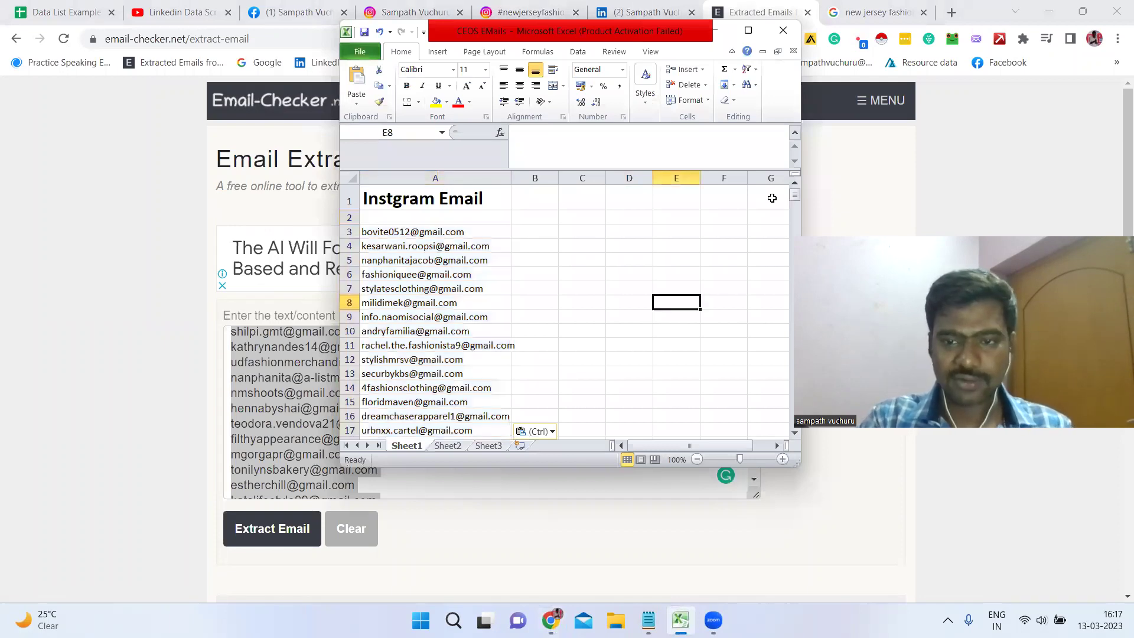
drag(796, 196, 793, 251)
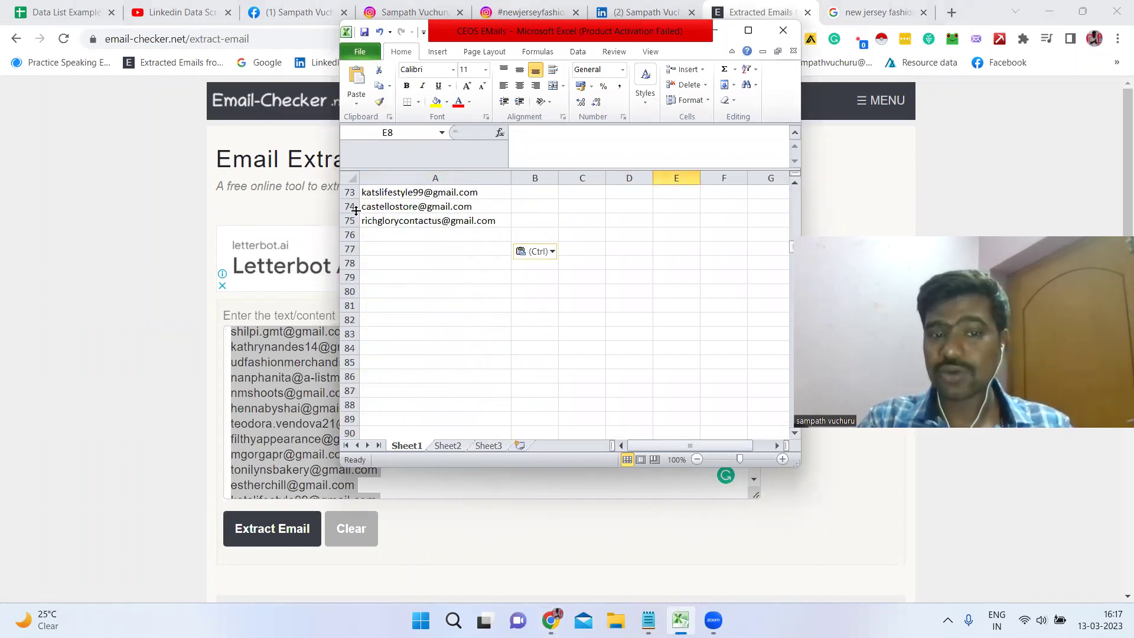
click(390, 237)
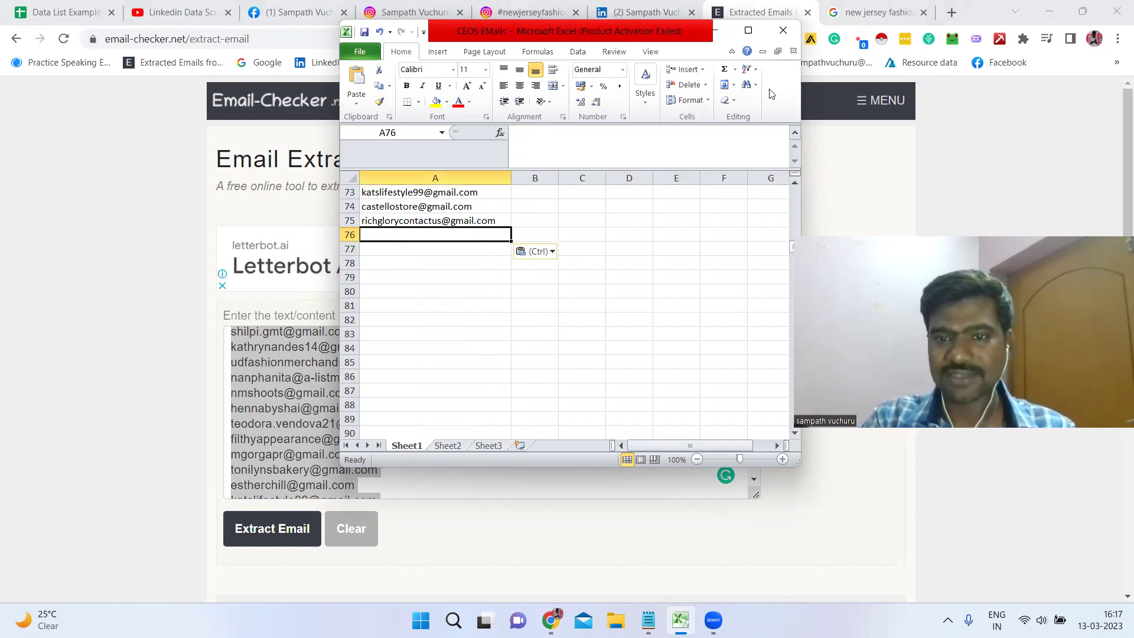
click(715, 31)
- Close the find bar, go to page 2 of the gmail results, and select all its text
key(ctrl+Tab)
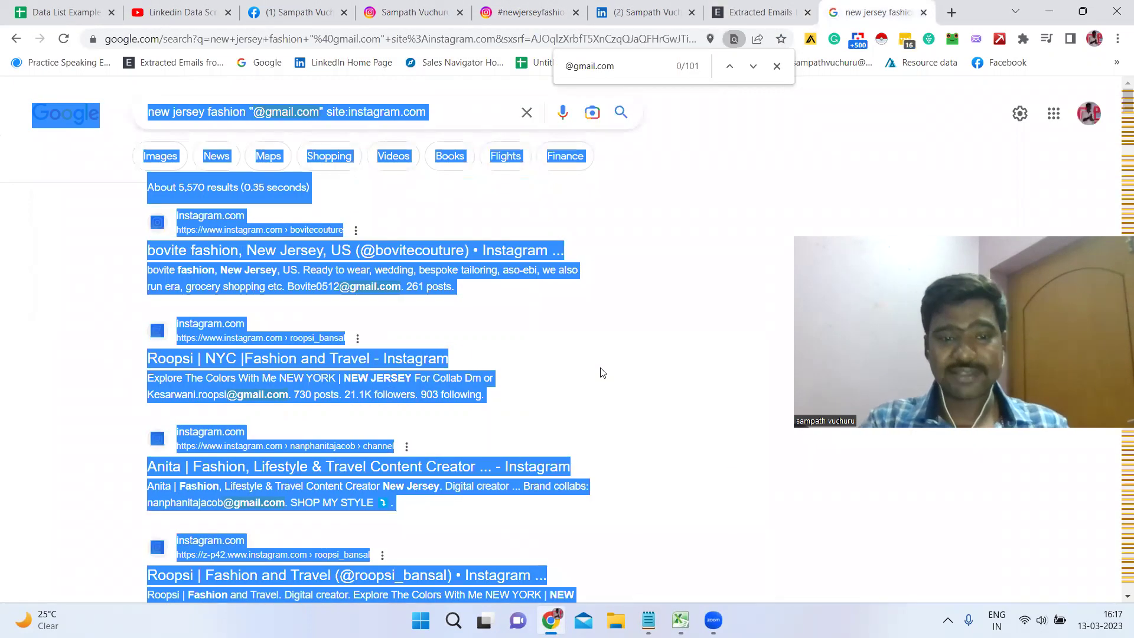
click(601, 372)
drag(1117, 107, 1117, 527)
scroll(366, 355, down, 6)
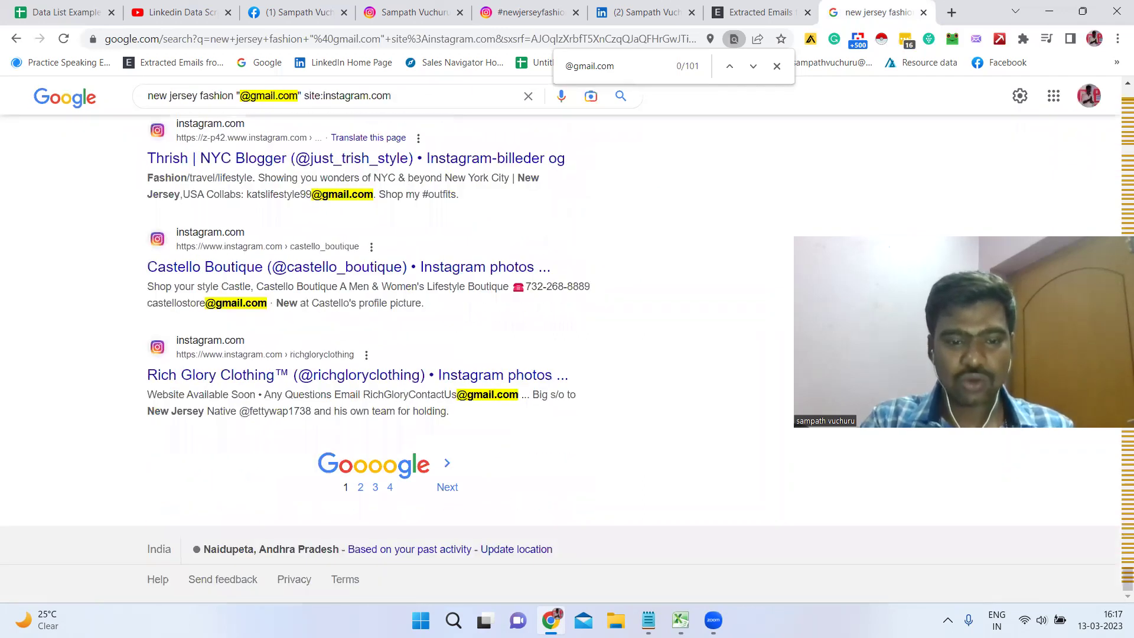
click(777, 65)
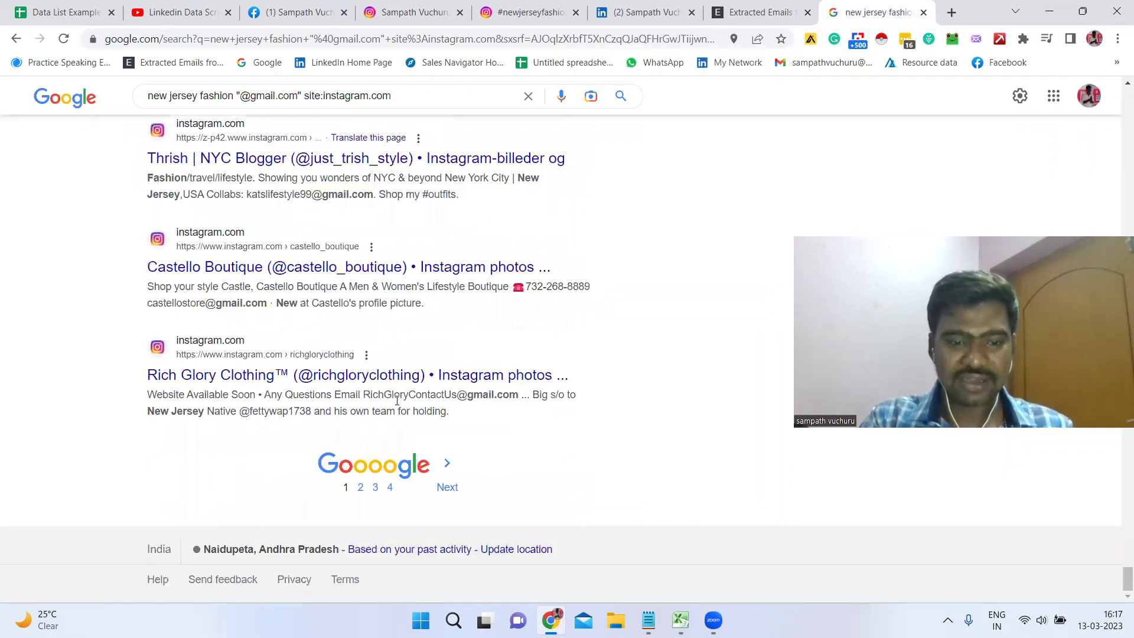
click(363, 488)
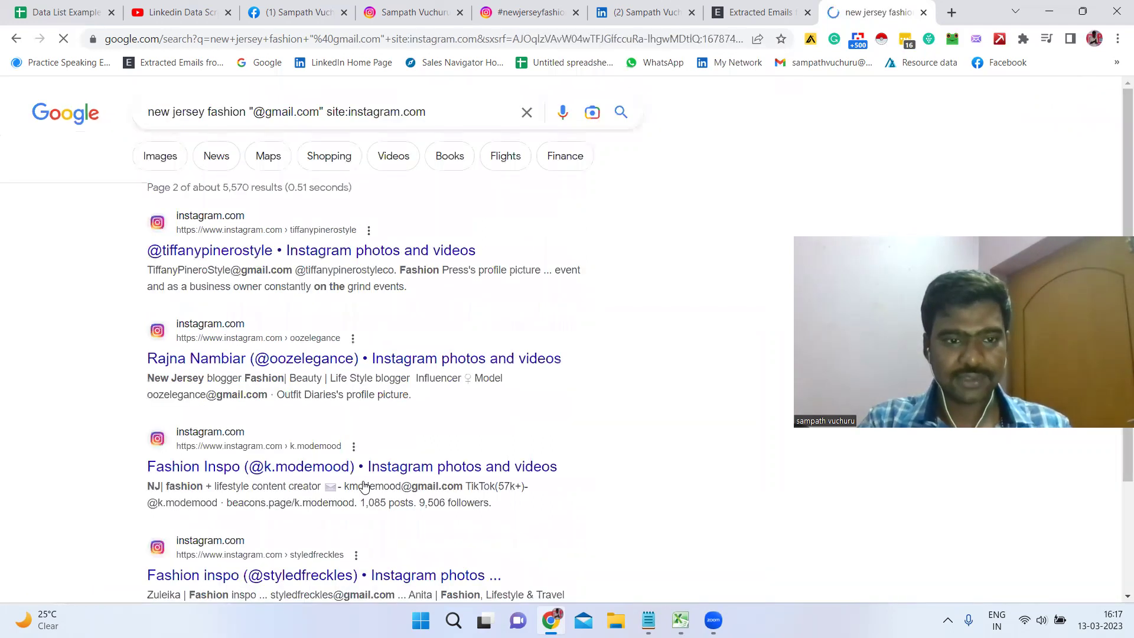
key(ctrl+a)
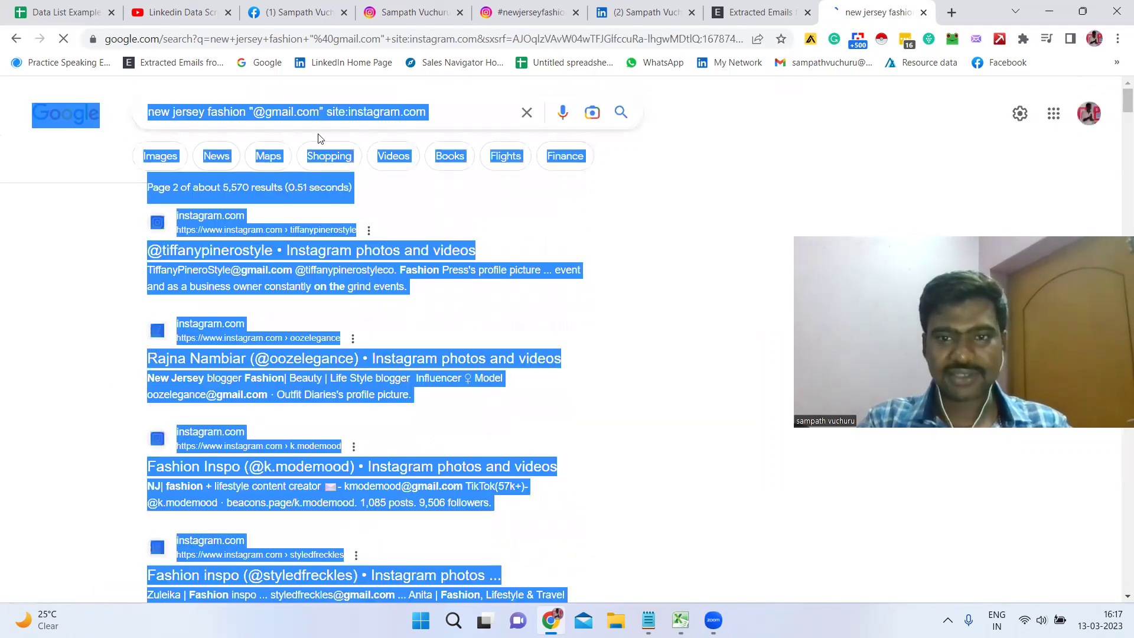
click(750, 12)
- Replace the extractor's text with the page-2 results and extract their email addresses
key(BackSpace)
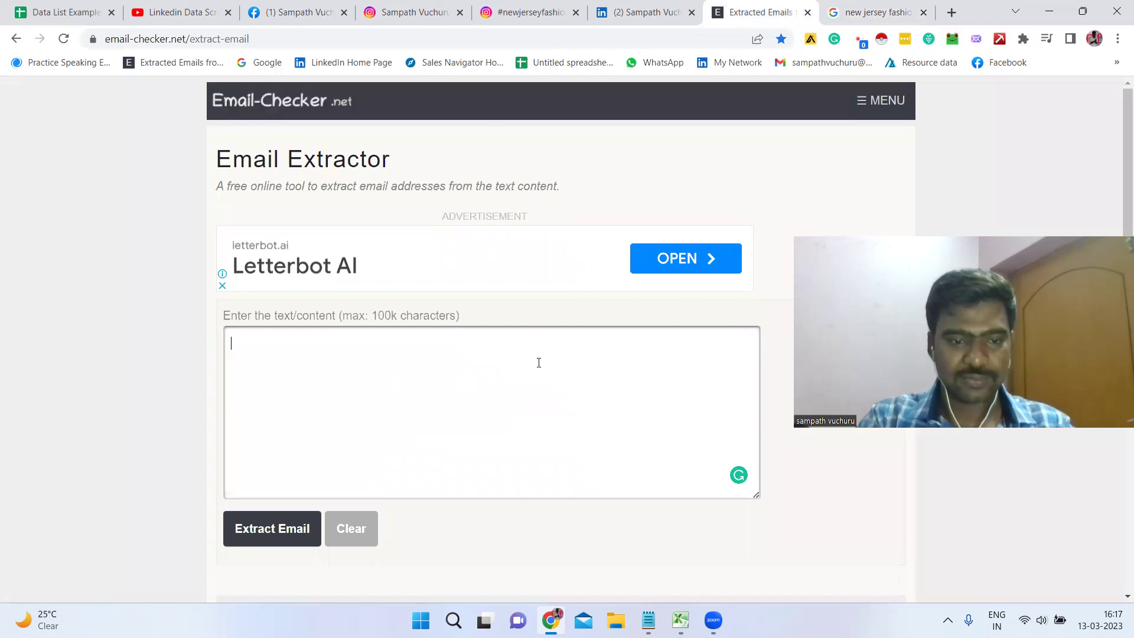
key(ctrl+v)
click(264, 532)
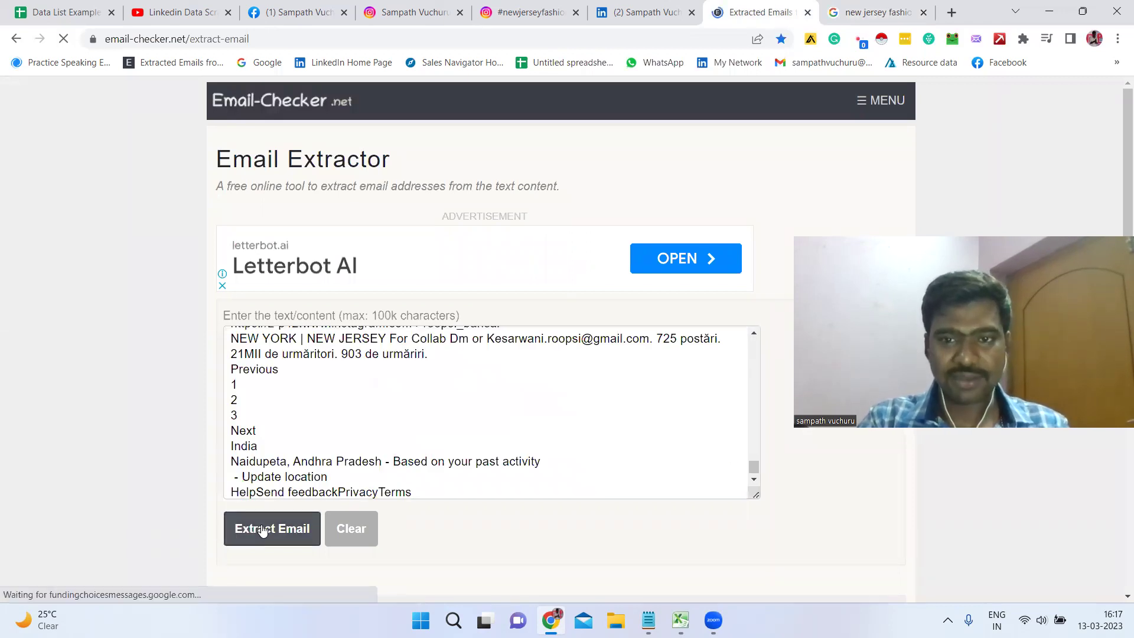
triple_click(402, 452)
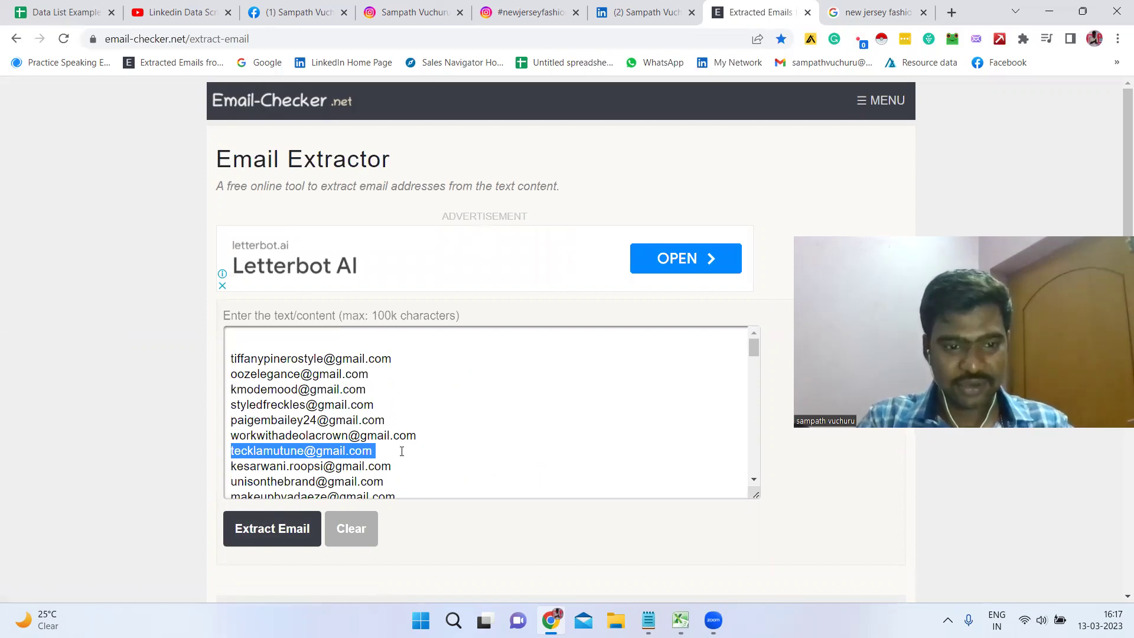
key(ctrl+a)
key(ctrl+c)
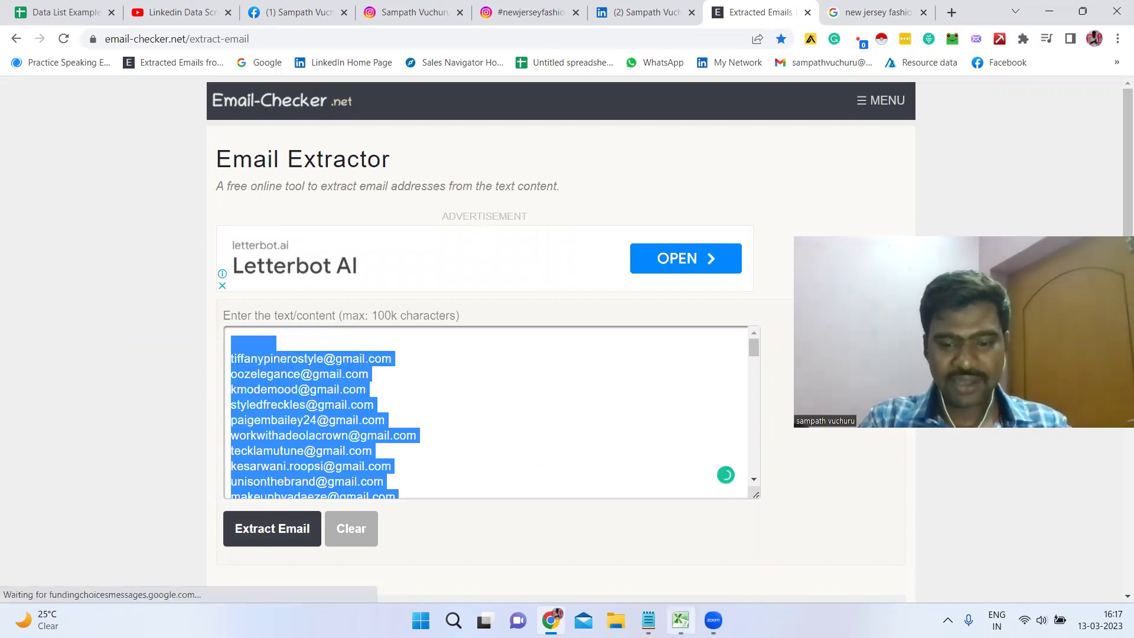
- Paste the page-2 emails into Excel column A starting at cell A76
key(alt+Tab)
click(498, 310)
click(460, 233)
key(ctrl+v)
click(620, 335)
key(Down)
key(Down)
key(Down)
key(Down)
key(Down)
key(Down)
key(Down)
key(Down)
key(Down)
key(Down)
key(Down)
key(Down)
key(Down)
key(Down)
key(Down)
key(Down)
key(Down)
key(Down)
key(Down)
key(Down)
key(Down)
key(Down)
key(Down)
key(Down)
key(Down)
key(Down)
key(Down)
key(Down)
key(Down)
key(Down)
key(Down)
key(Down)
key(Down)
key(Down)
key(Down)
key(Down)
key(Down)
key(Down)
key(Down)
key(Down)
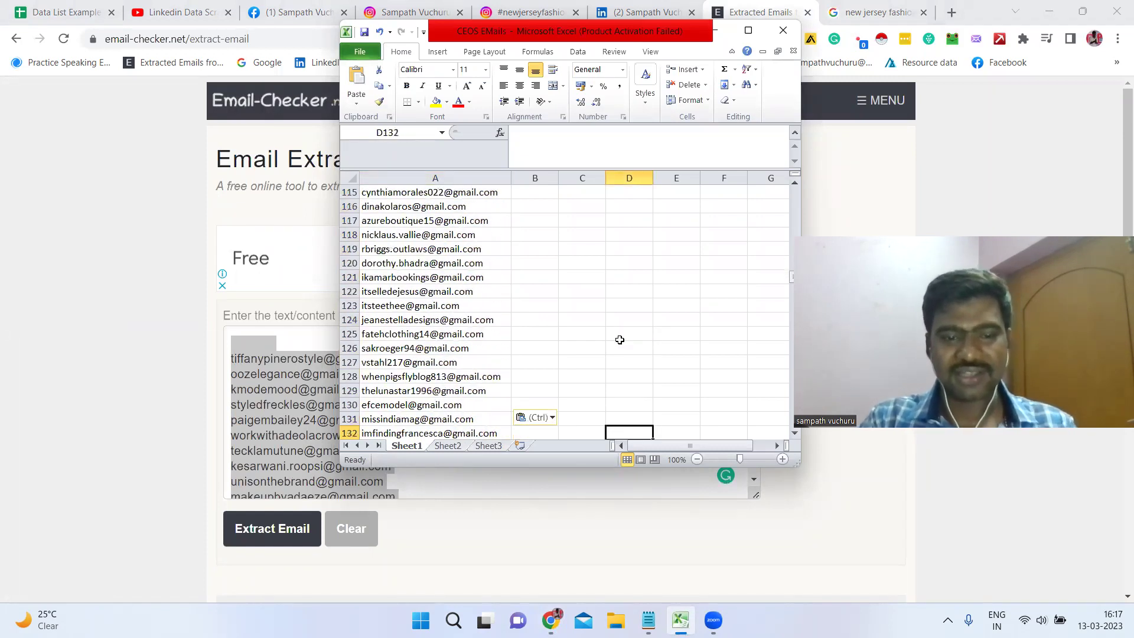
key(Down)
key(Down)
key(Down)
key(Down)
key(Down)
key(Down)
key(Down)
key(Down)
key(Down)
key(Down)
key(Down)
key(Down)
key(Down)
key(Down)
key(Down)
key(Down)
key(Down)
key(Down)
key(Down)
key(Down)
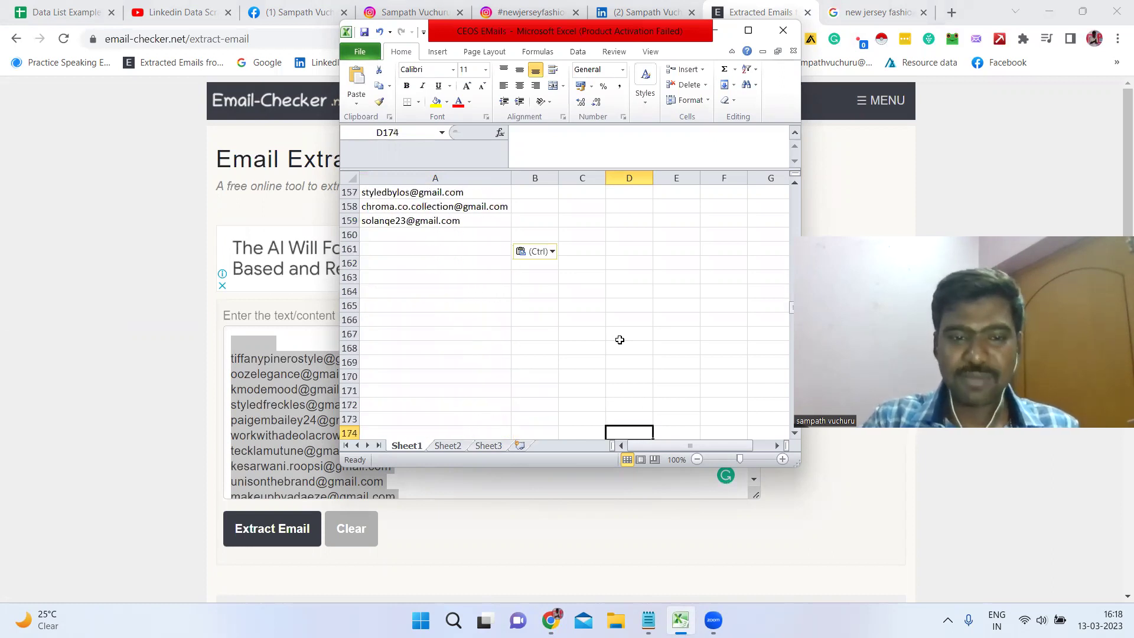
- Check that the last email sits in A159 and select the empty cell A160
click(432, 247)
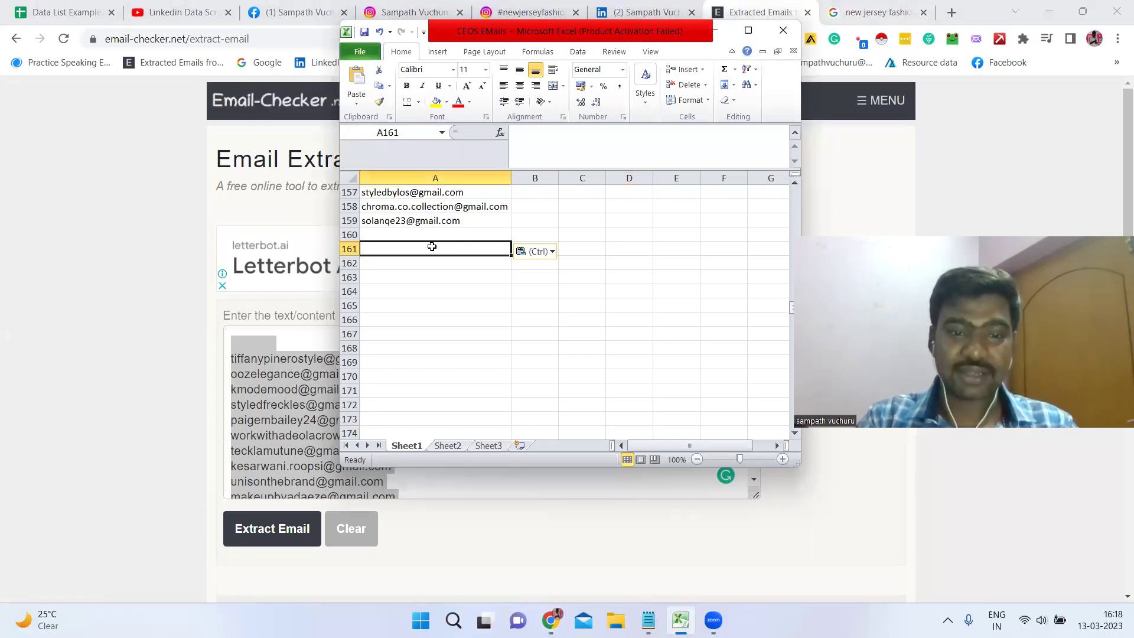
click(425, 224)
click(436, 243)
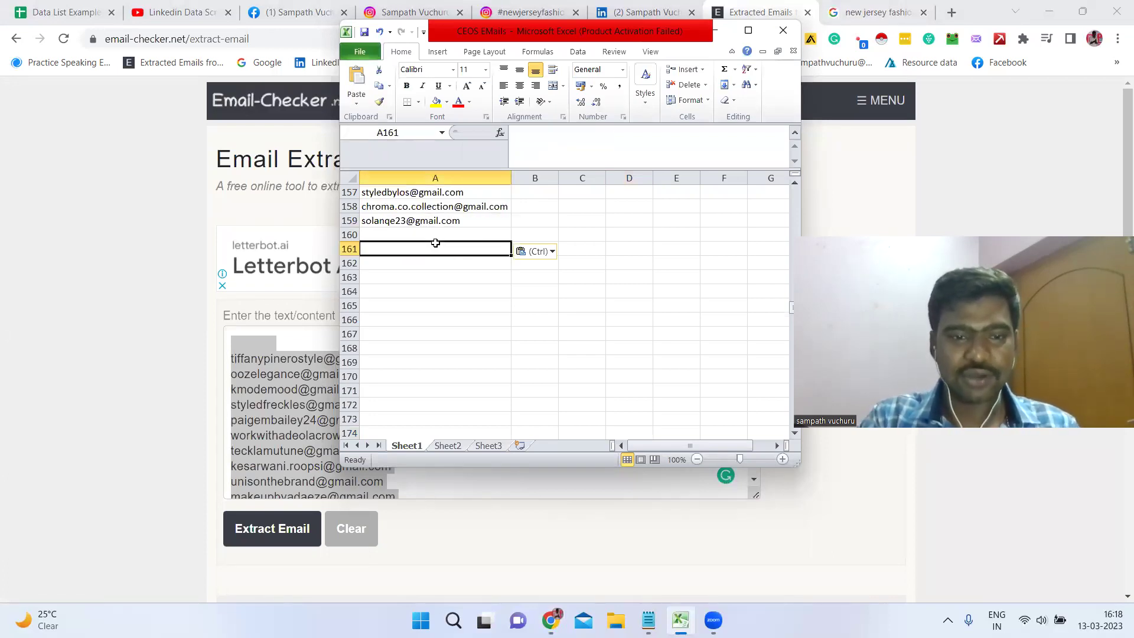
click(431, 236)
- Open page 3 of the Gmail-filtered New Jersey fashion results and select all its text
click(107, 388)
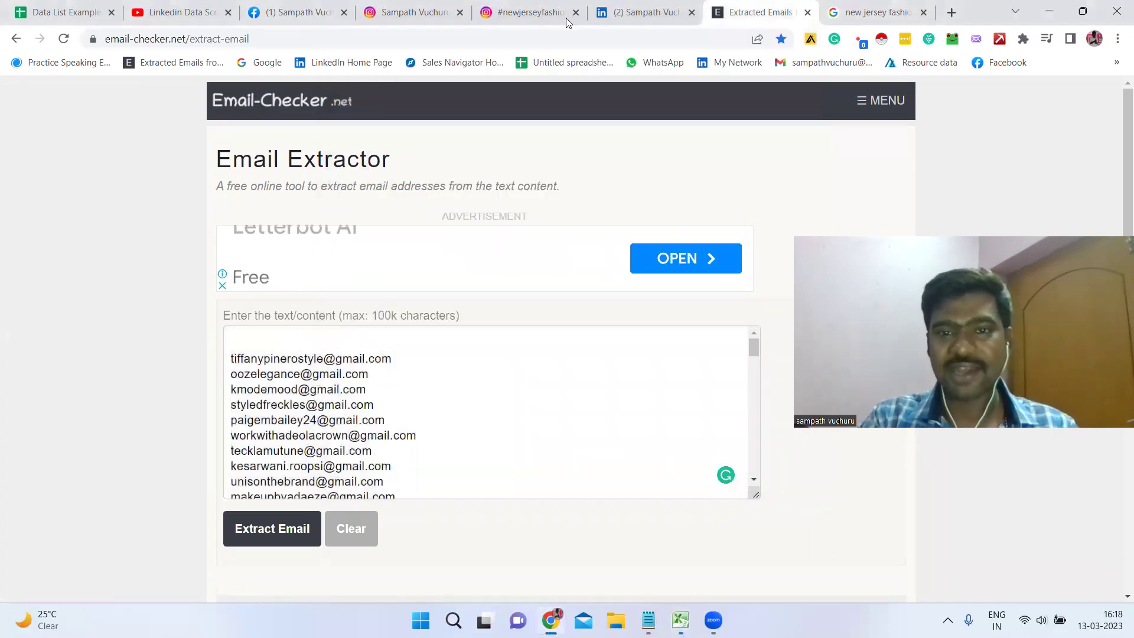
click(877, 12)
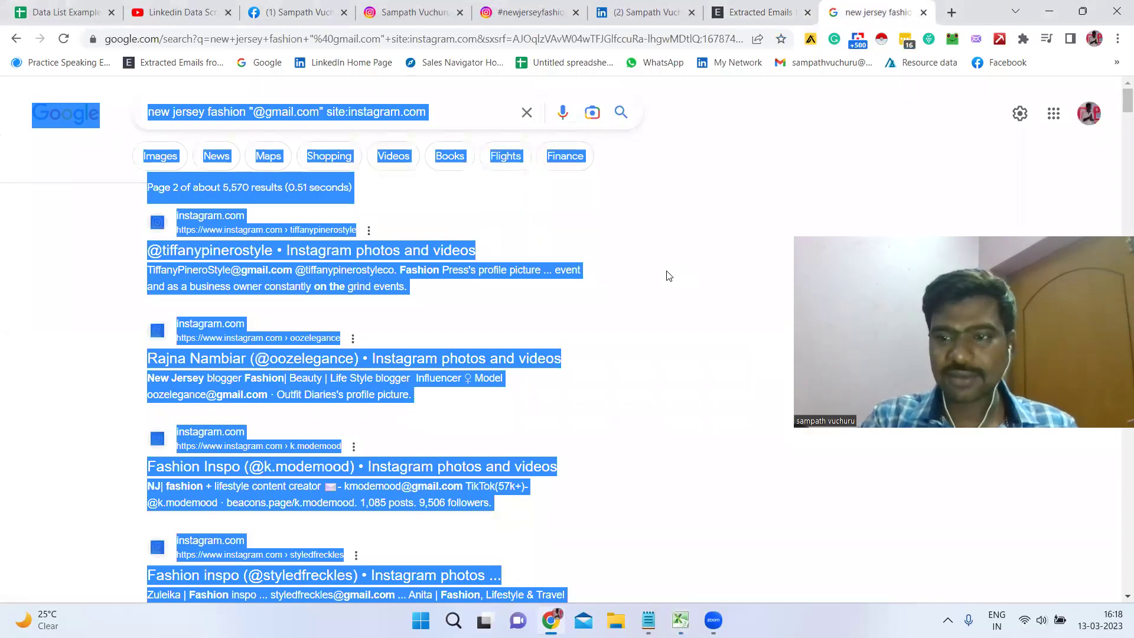
click(670, 265)
drag(1119, 94, 1119, 582)
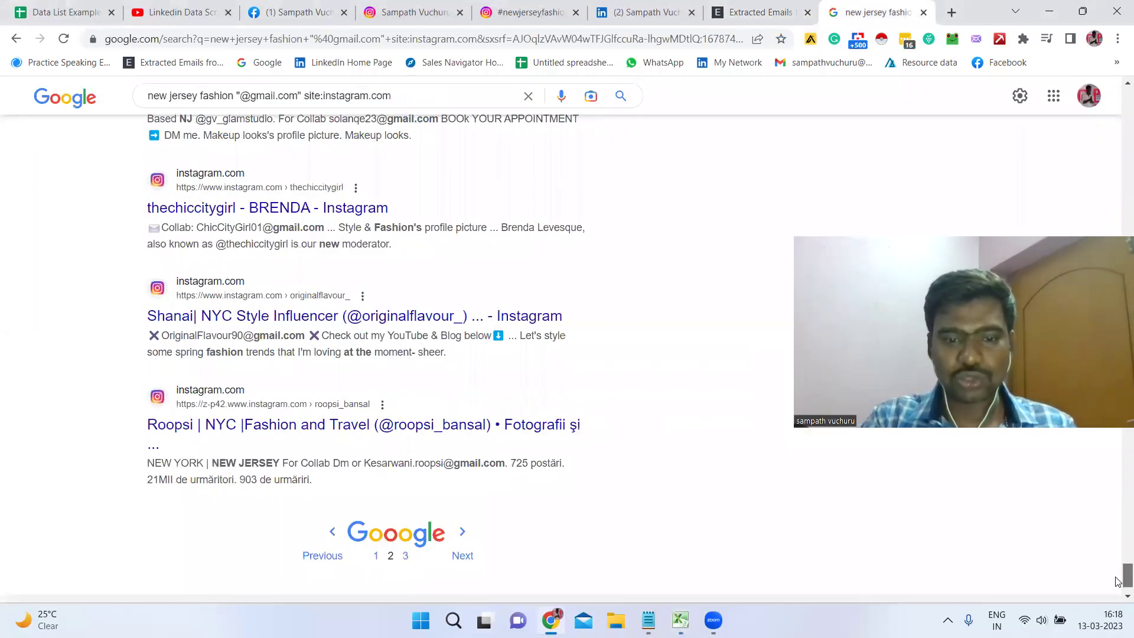
click(407, 489)
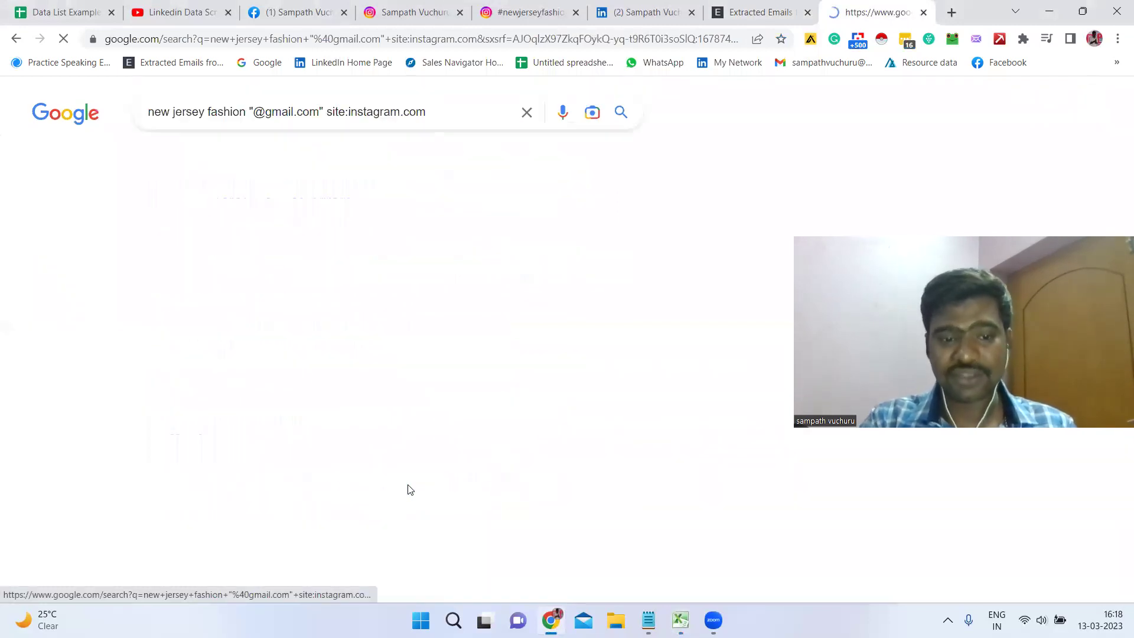
key(ctrl+a)
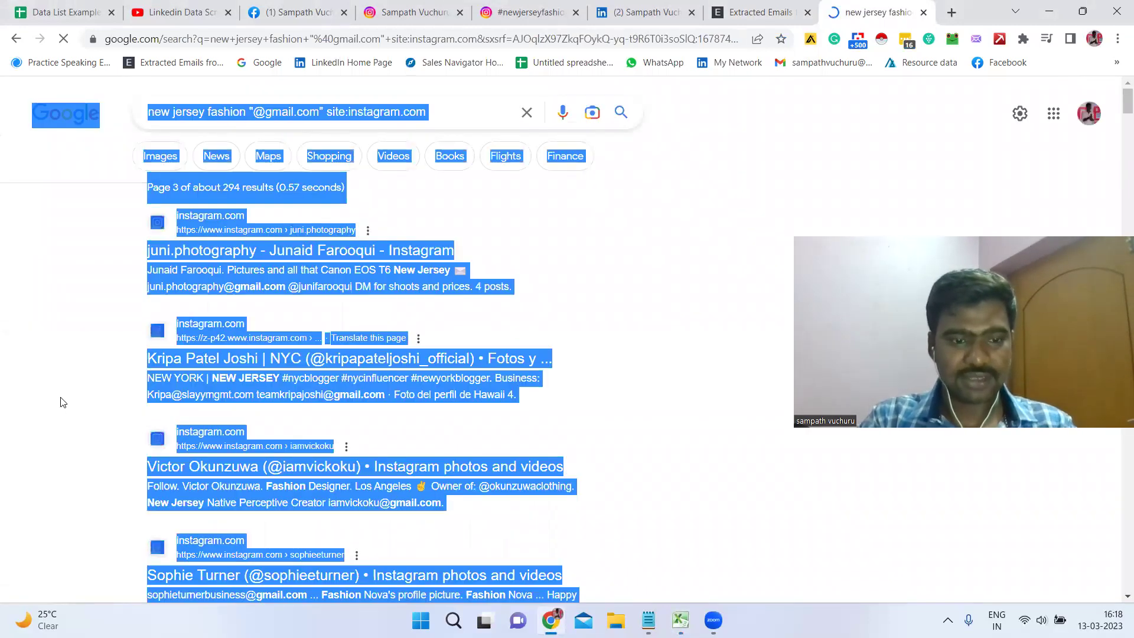
click(761, 12)
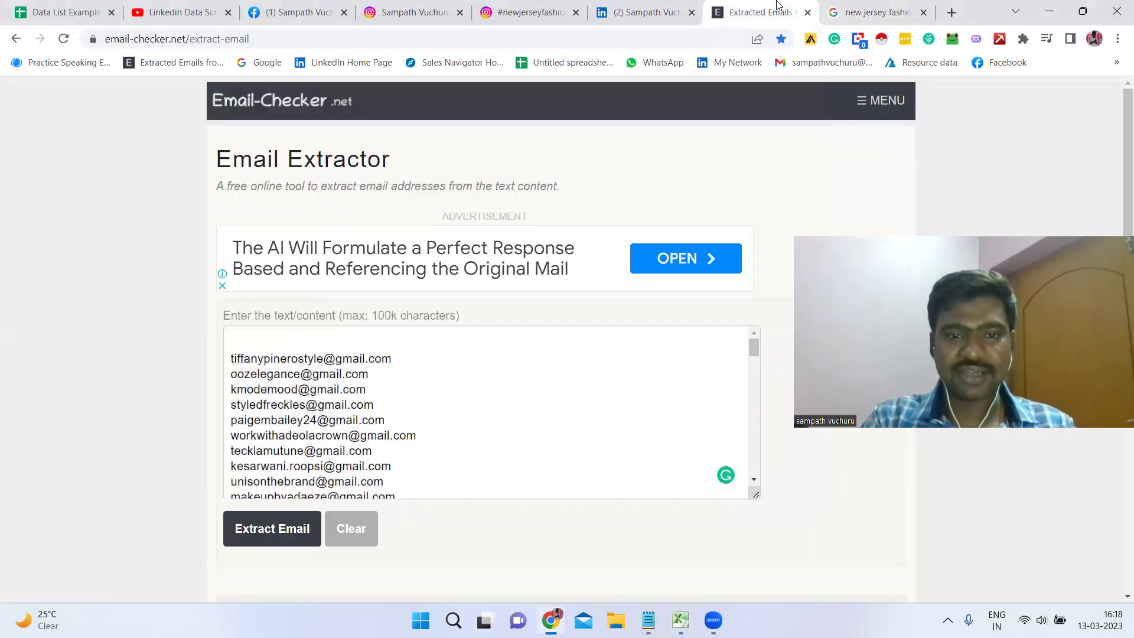
- Swap the page-3 results text into the extractor, extract the Gmail addresses and copy them
click(491, 419)
key(ctrl+a)
key(Delete)
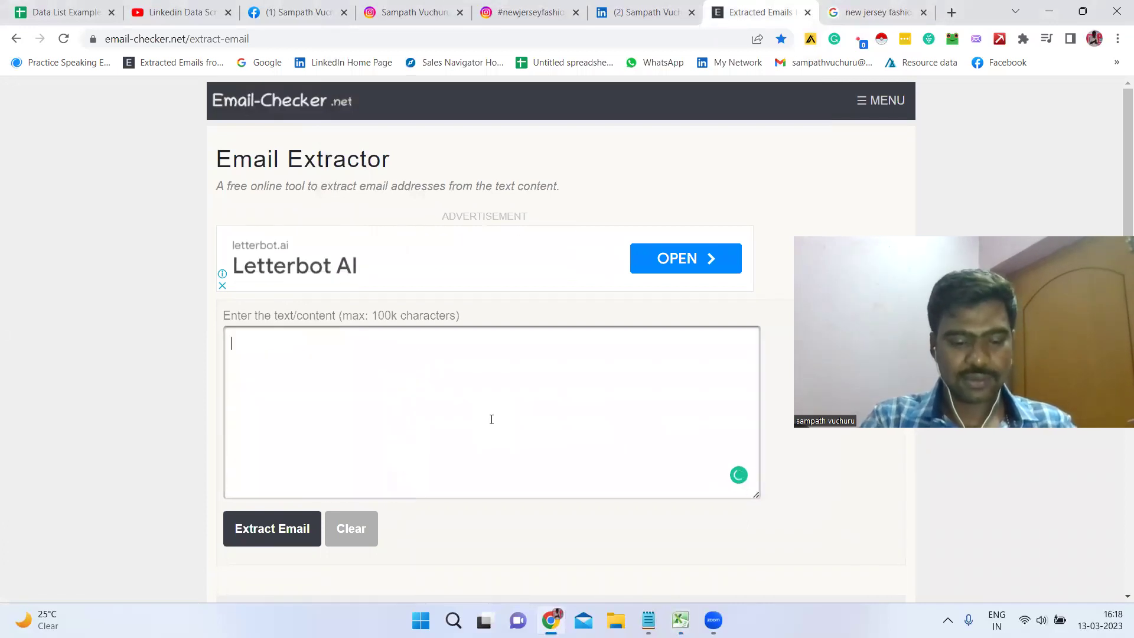
key(ctrl+v)
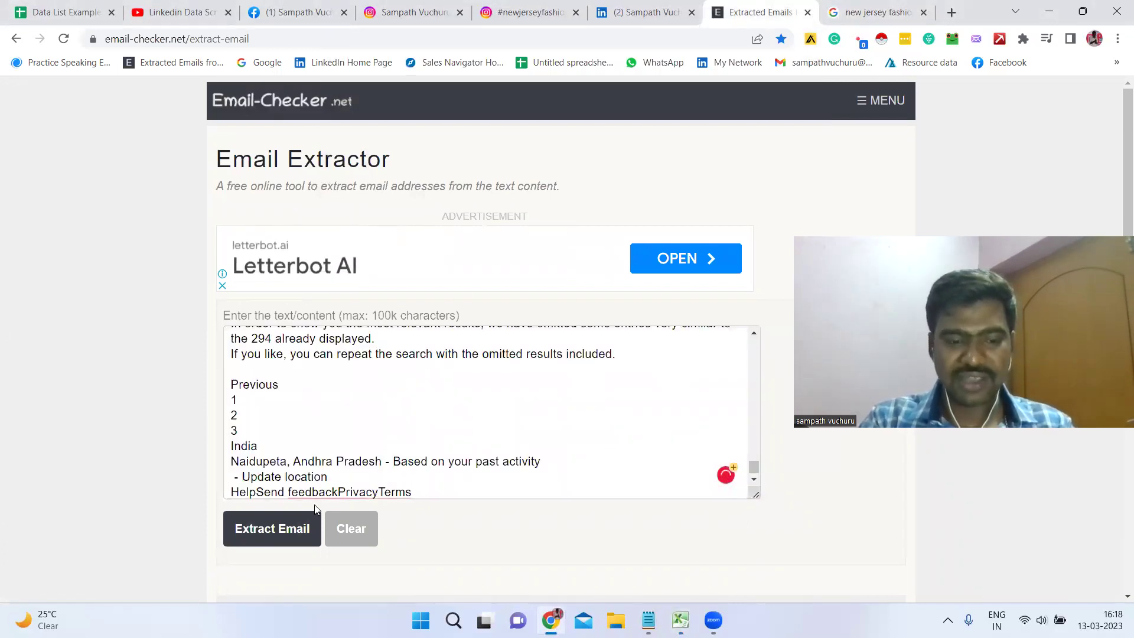
click(284, 538)
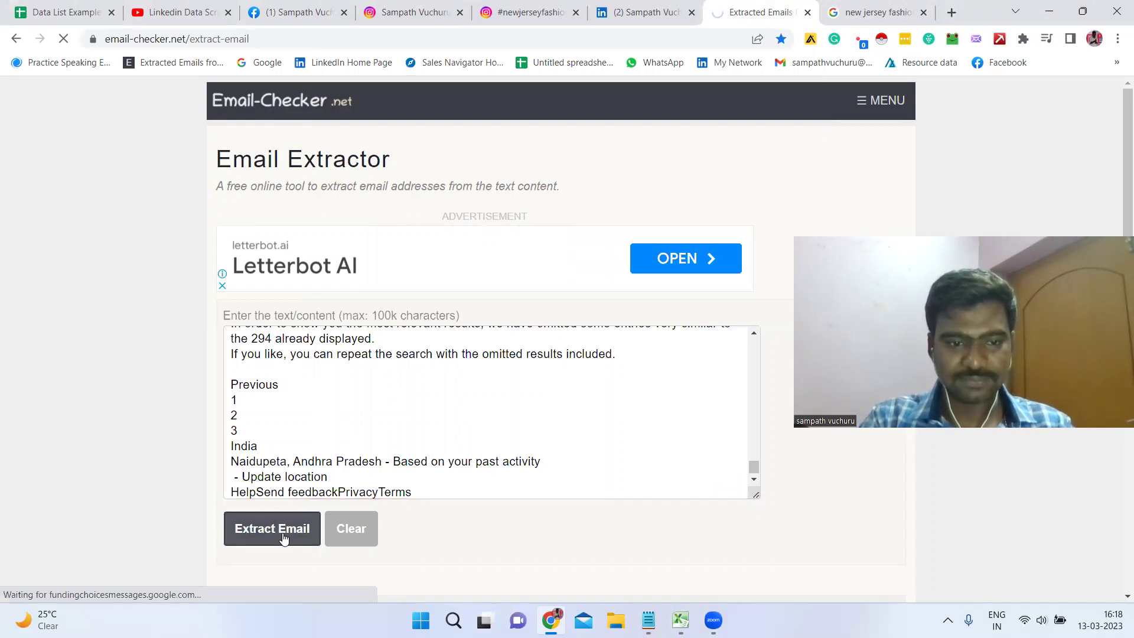
click(362, 456)
key(ctrl+a)
key(ctrl+c)
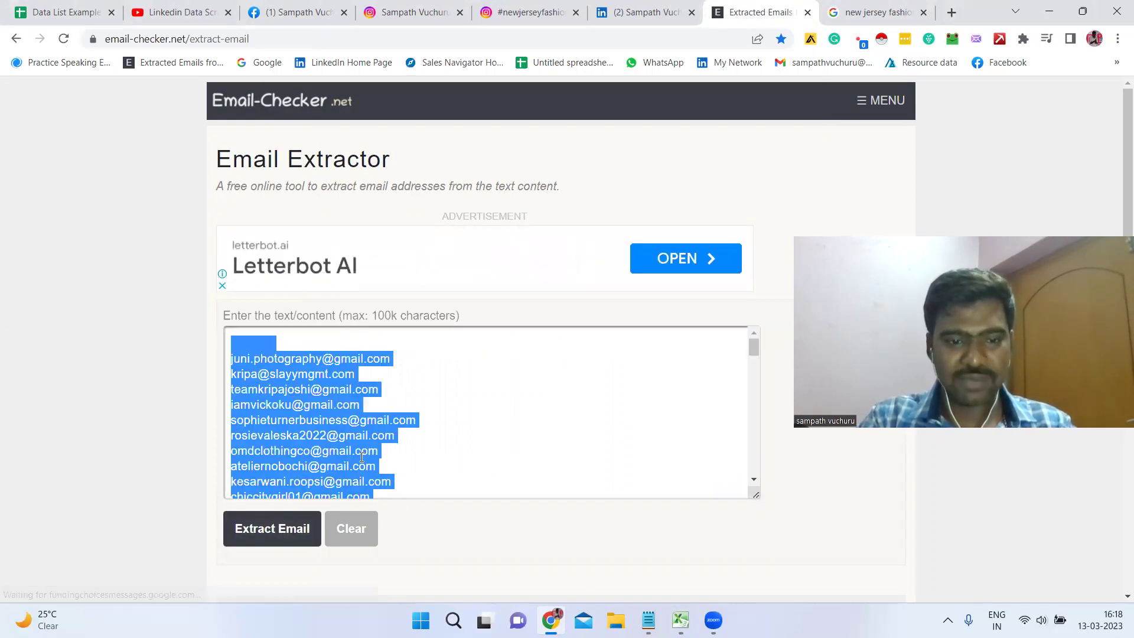
- Paste the page-3 emails into Excel from A160, then check the list ends before A245
click(681, 620)
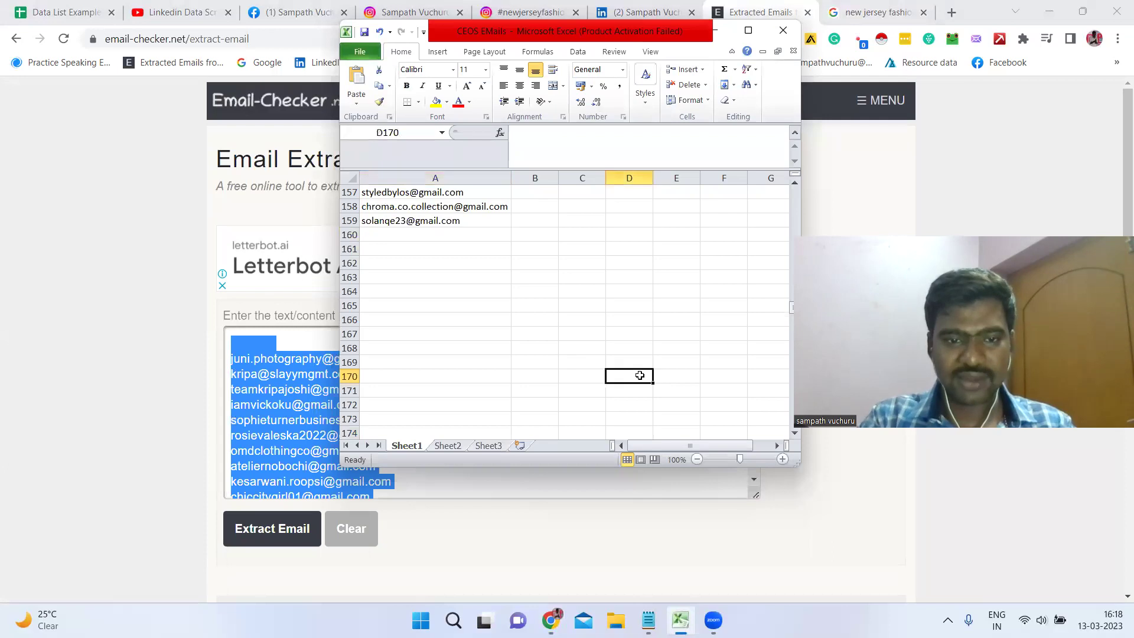
click(429, 235)
key(ctrl+v)
click(560, 277)
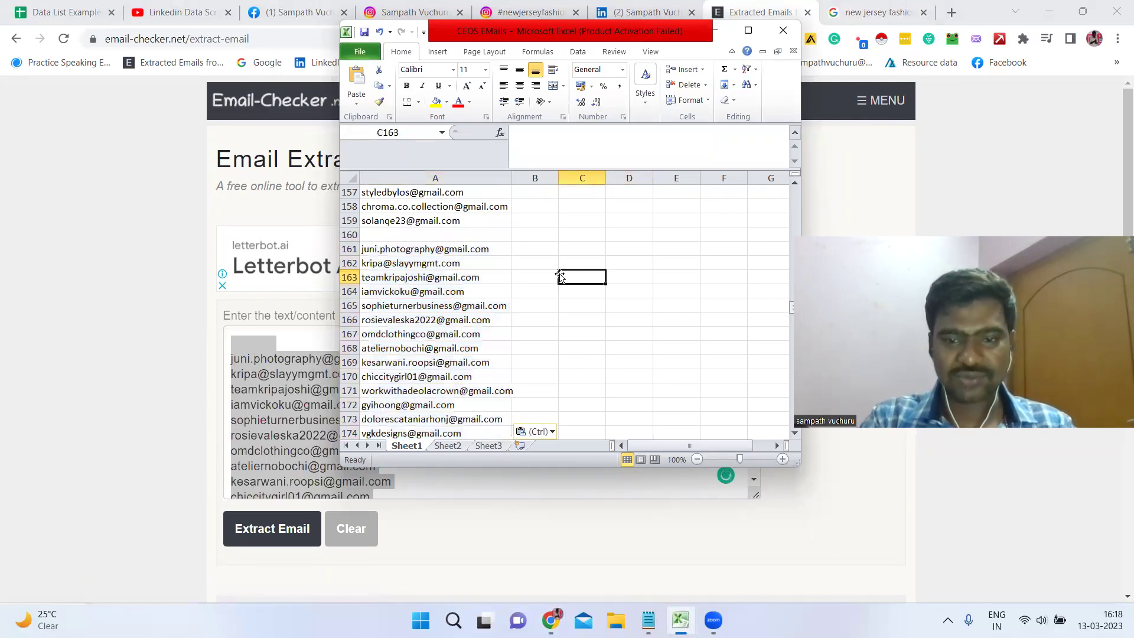
click(791, 362)
click(484, 393)
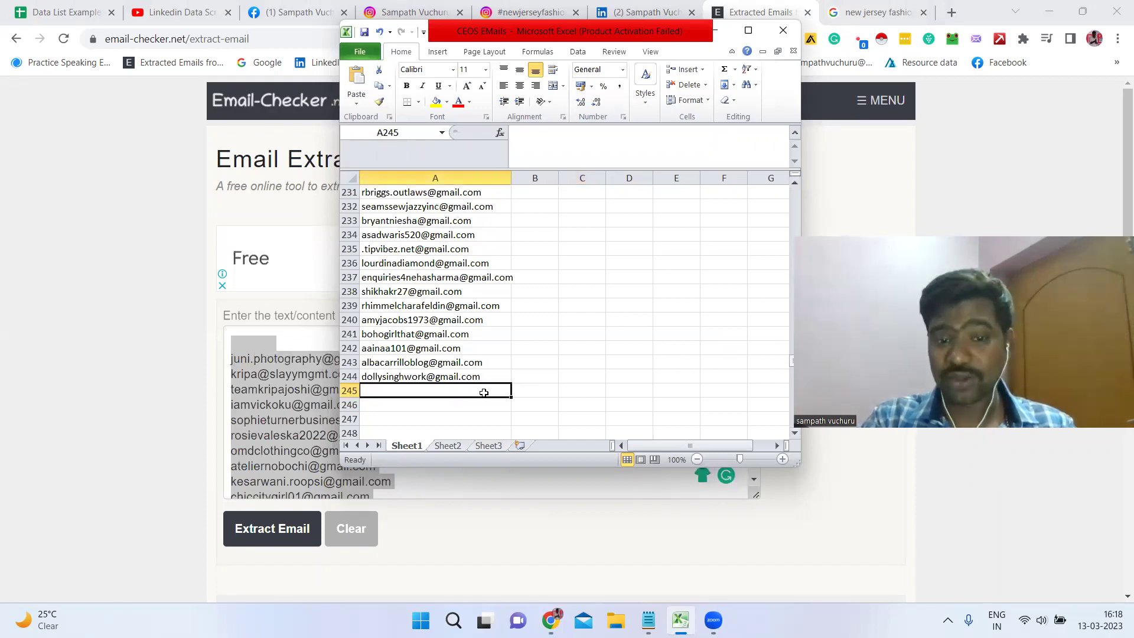
click(722, 33)
- Back on the Google results, erase 'gmail' from the search query's domain
click(109, 338)
click(882, 7)
key(ctrl+a)
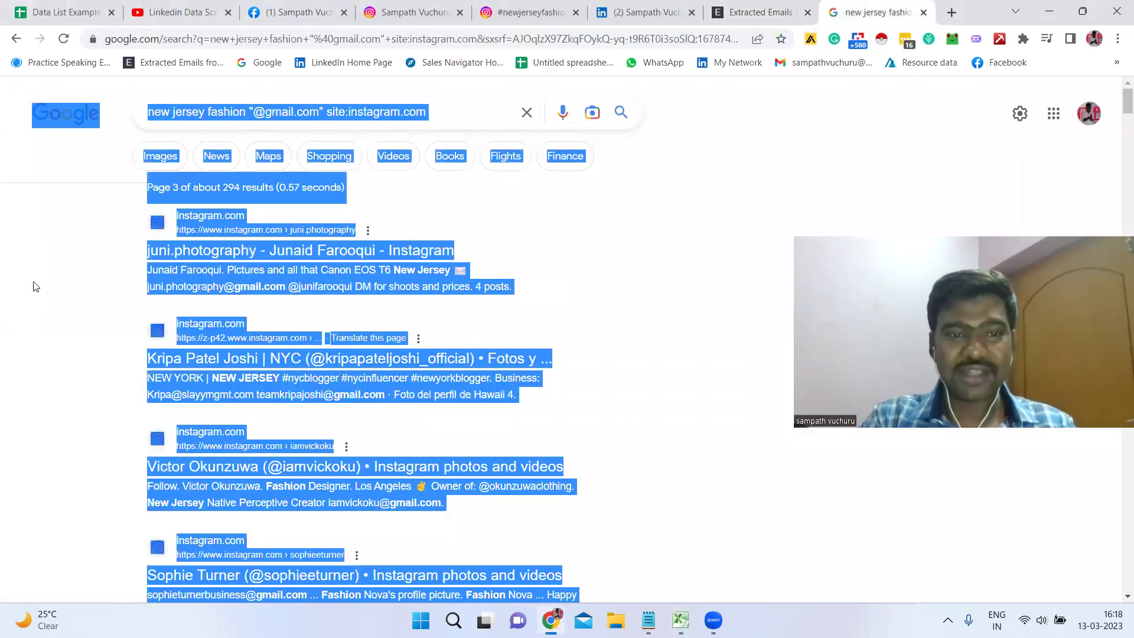
click(9, 307)
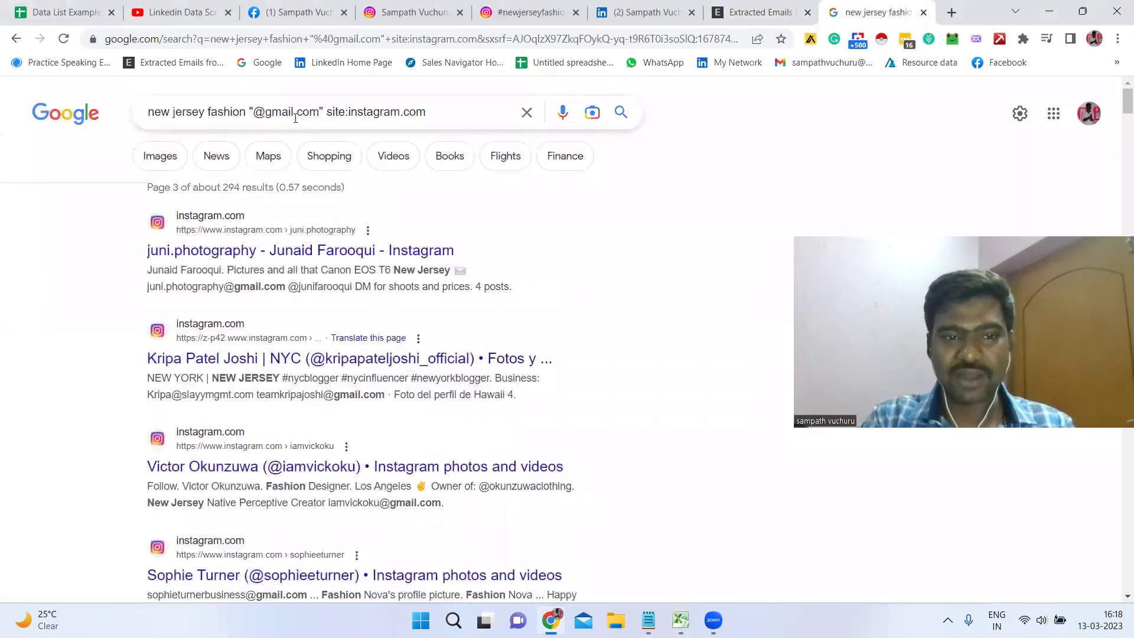
click(296, 117)
key(BackSpace)
key(BackSpace)
key(BackSpace)
key(BackSpace)
key(BackSpace)
text(yah)
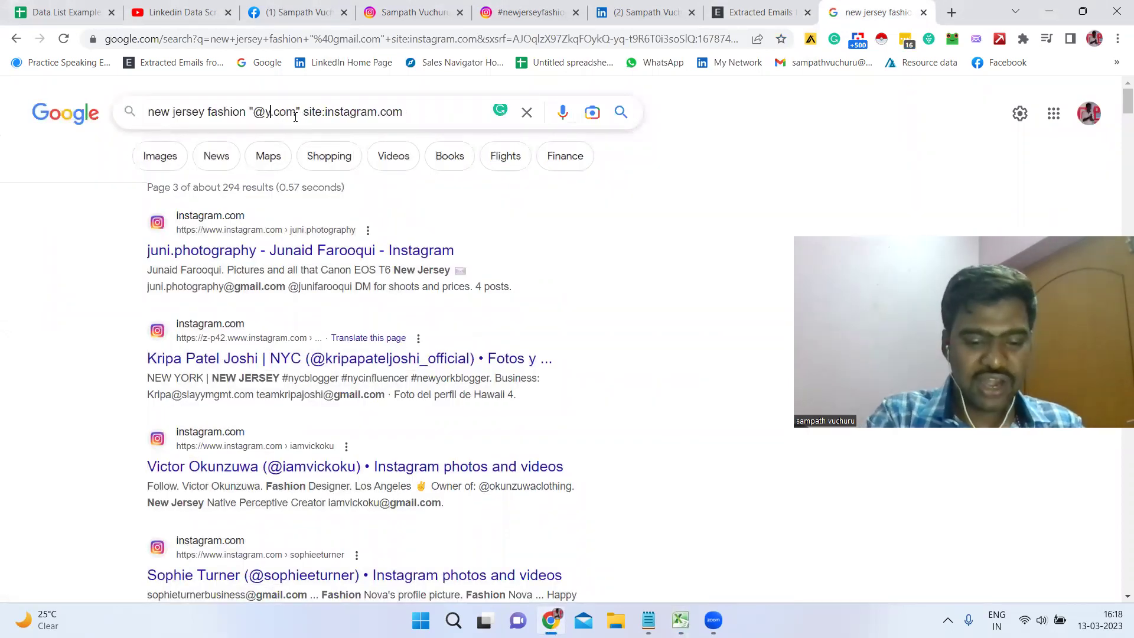
text(oo)
key(Return)
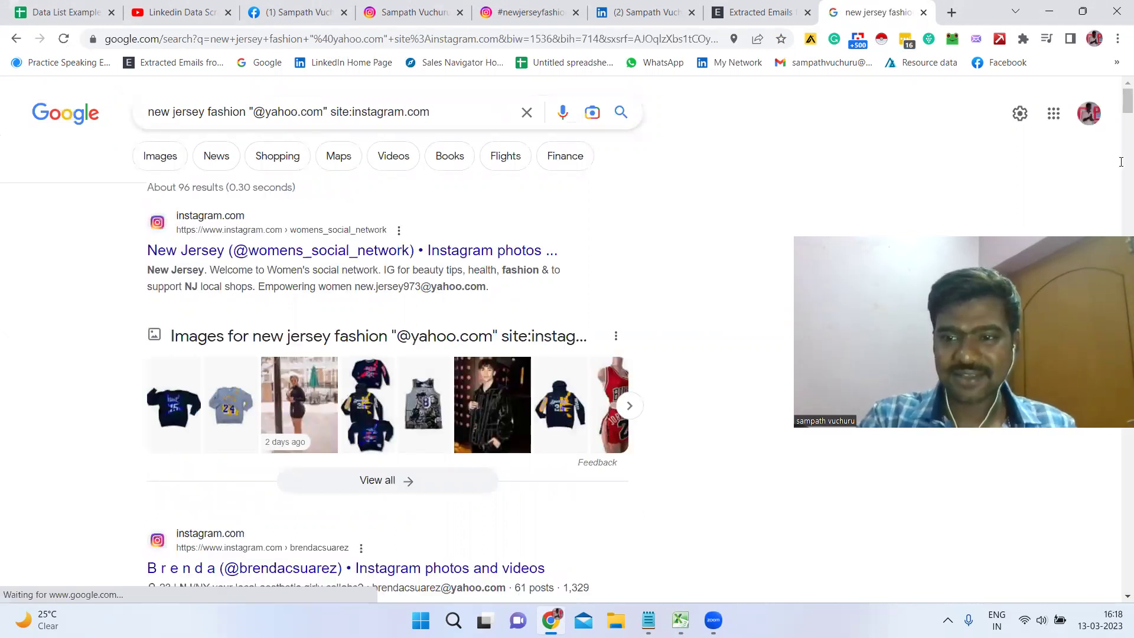
scroll(1121, 161, down, 20)
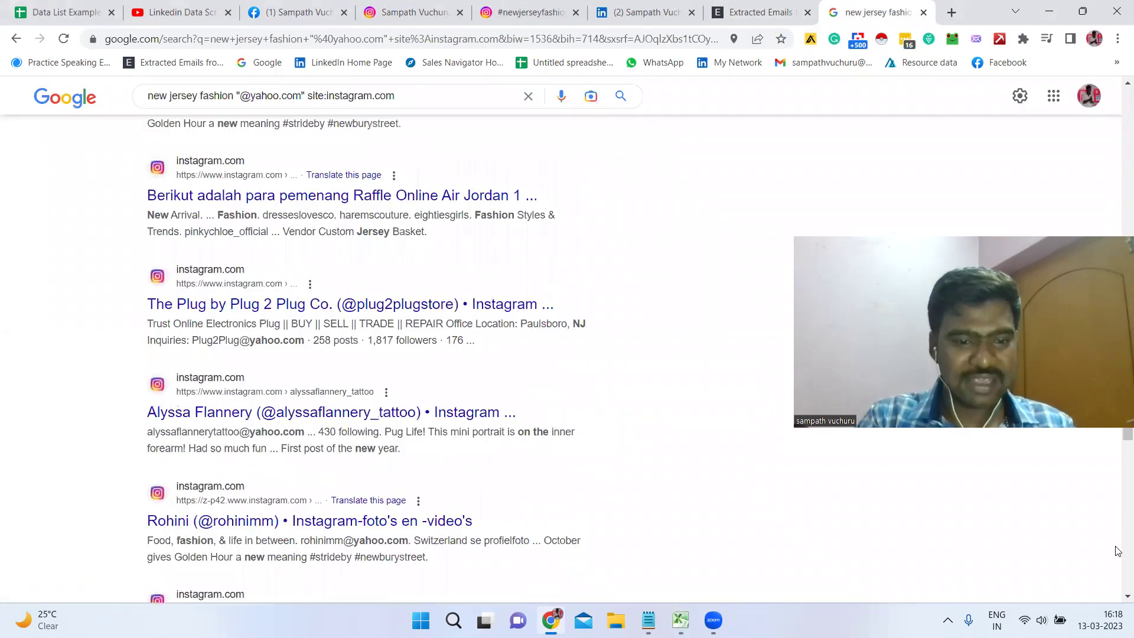
drag(1118, 618, 1118, 187)
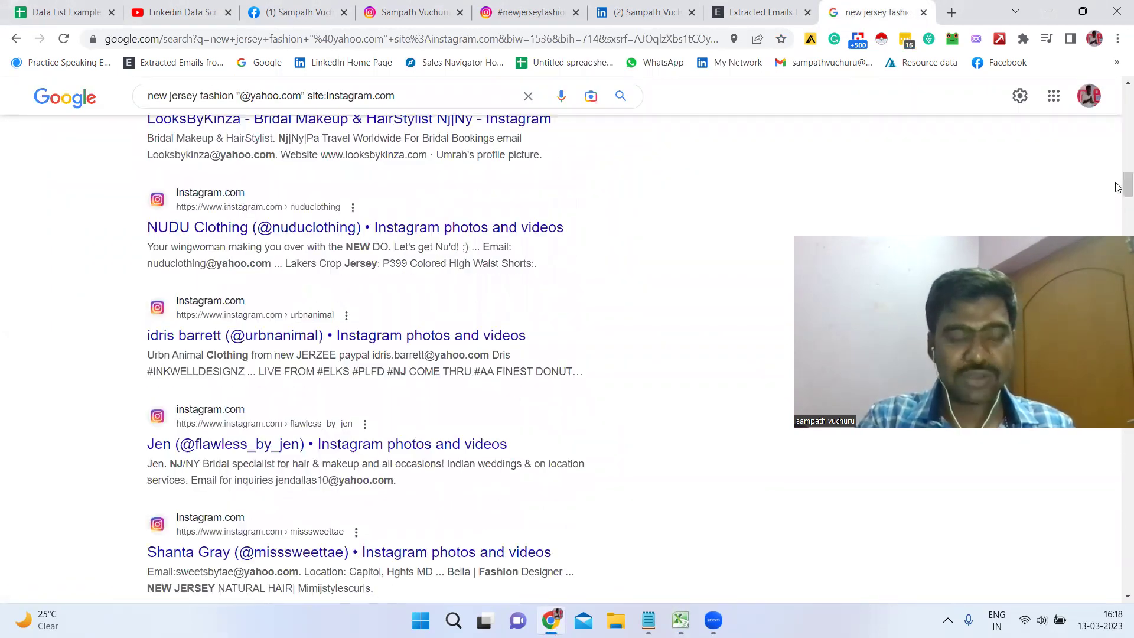
drag(1118, 146, 1119, 88)
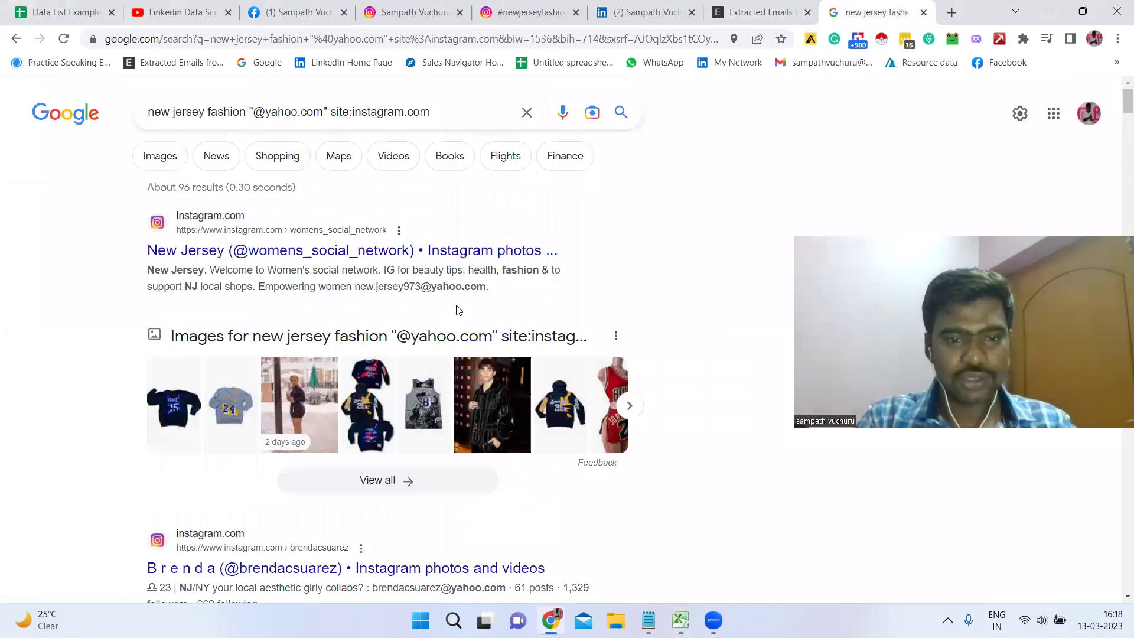
key(ctrl+a)
key(ctrl+c)
- Replace the extractor's old text with the copied Yahoo results
click(763, 12)
click(502, 387)
key(ctrl+a)
key(BackSpace)
key(ctrl+v)
- Extract the Yahoo addresses from the pasted text and copy the list
click(289, 528)
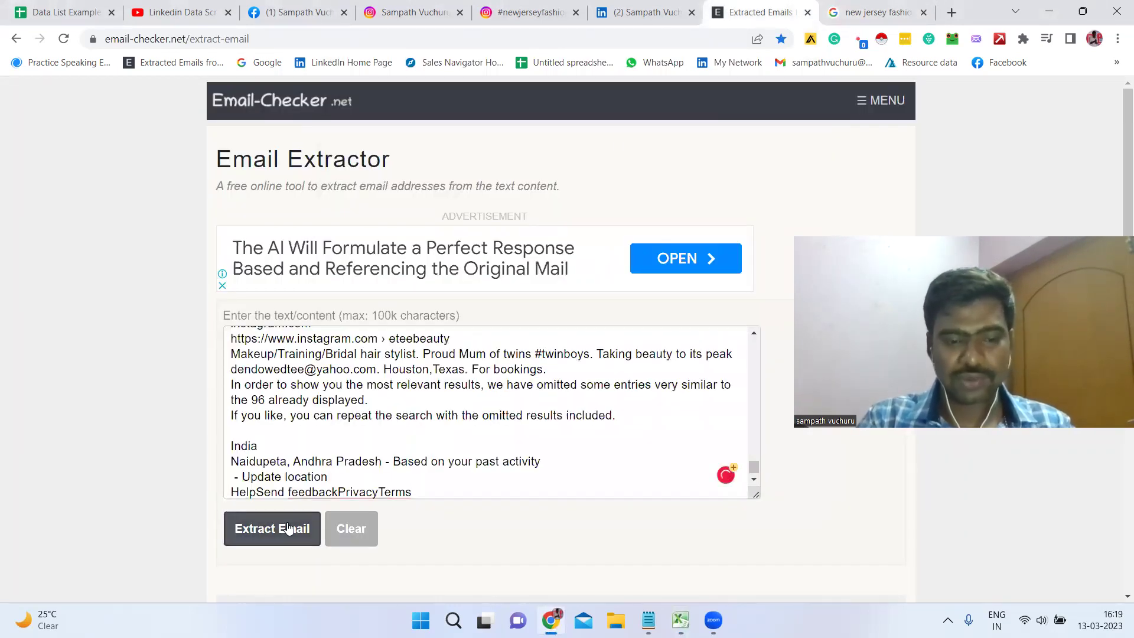
drag(360, 481, 366, 455)
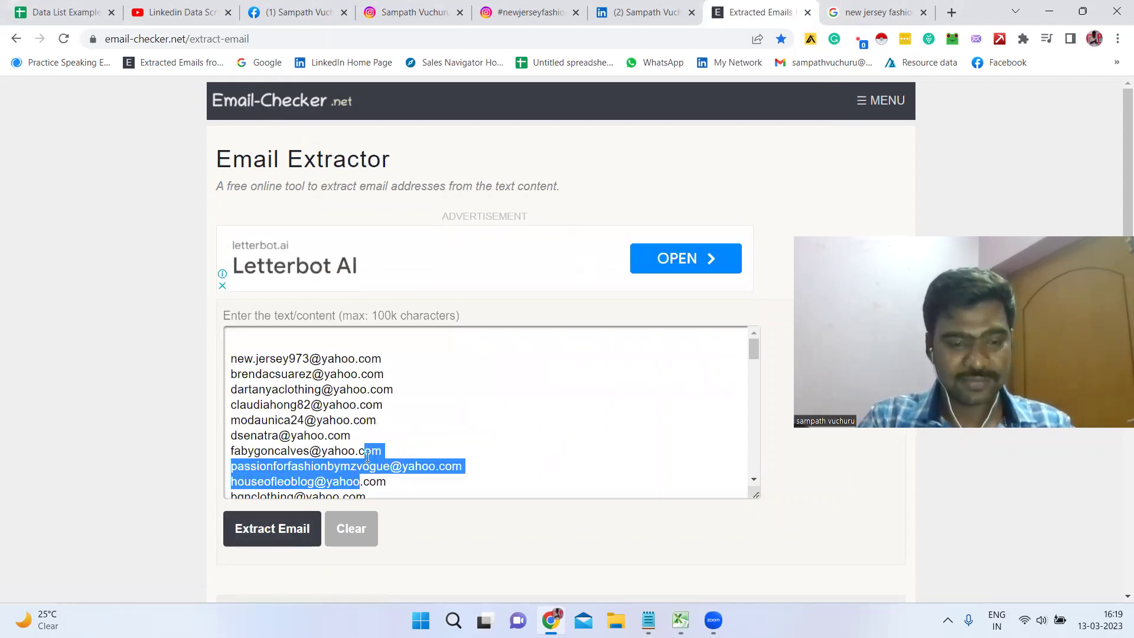
key(ctrl+a)
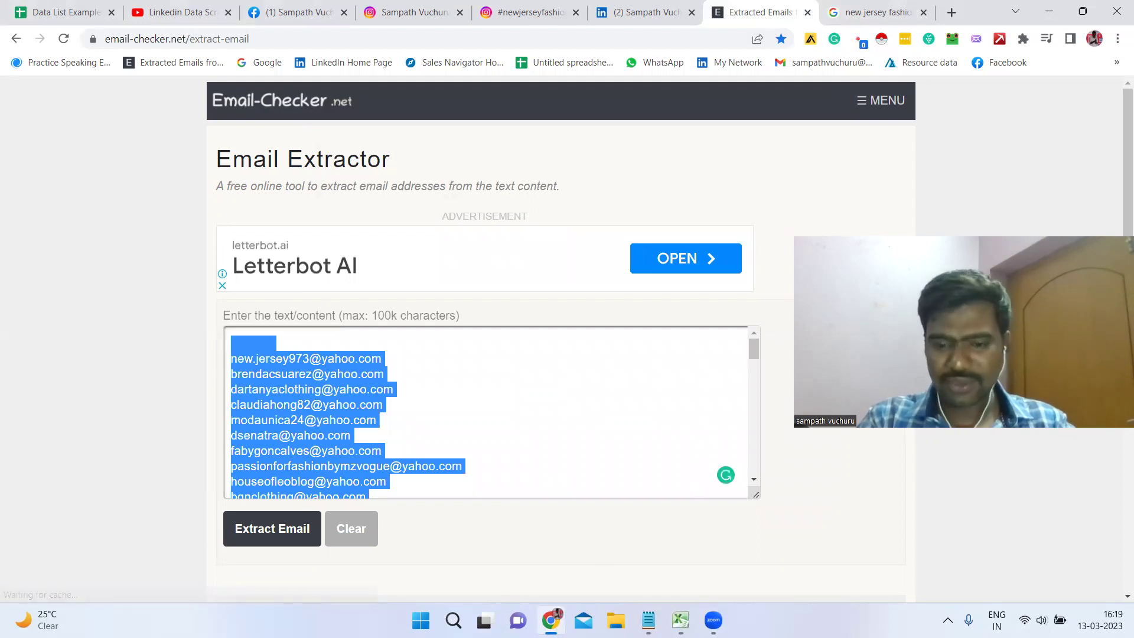
- Paste the Yahoo addresses into column A from A245, filling through row 315
click(681, 620)
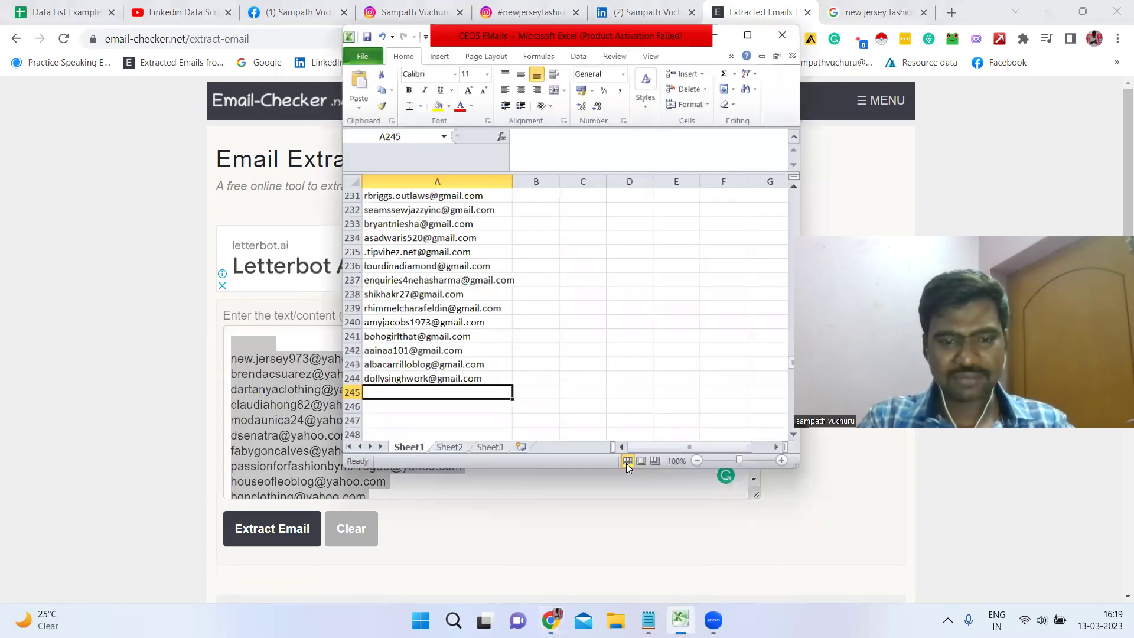
key(ctrl+v)
click(552, 356)
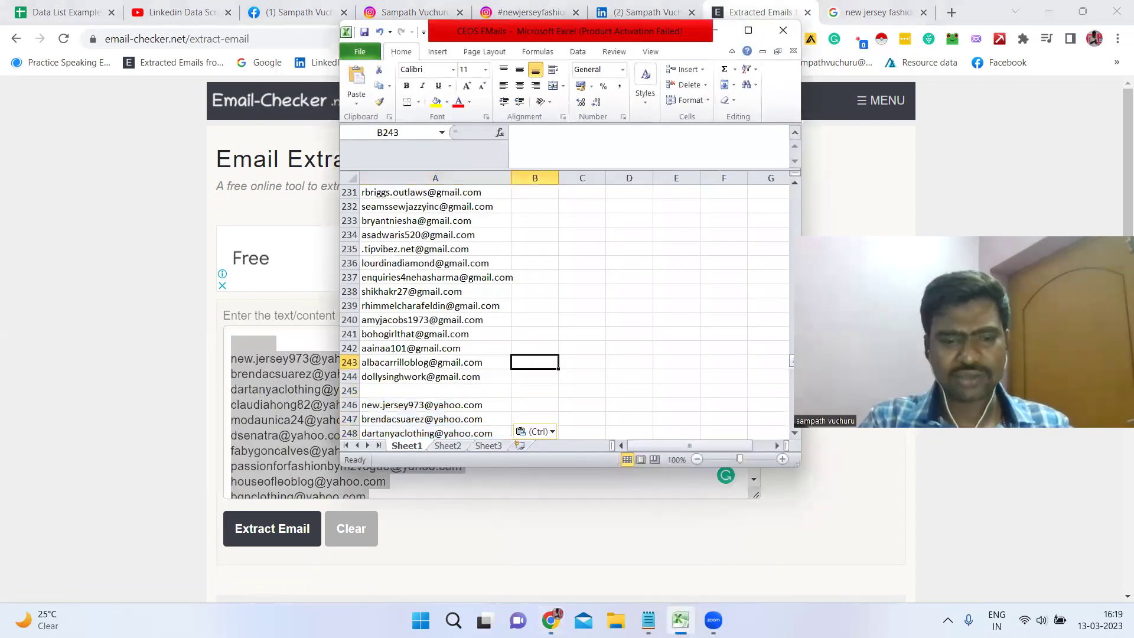
scroll(794, 432, down, 20)
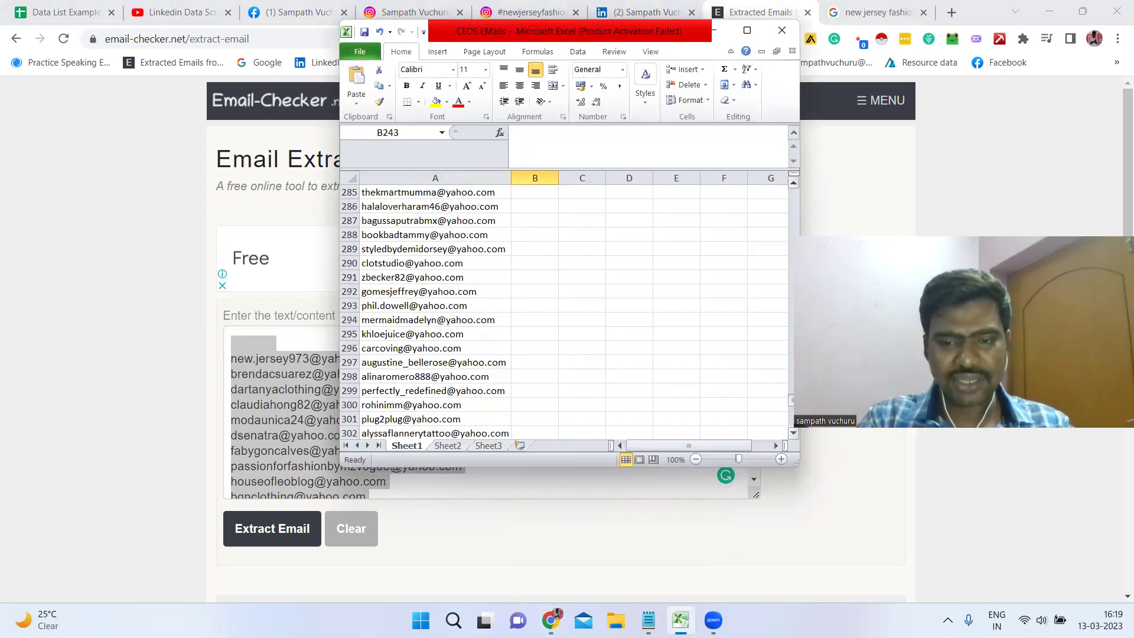
scroll(412, 412, up, 12)
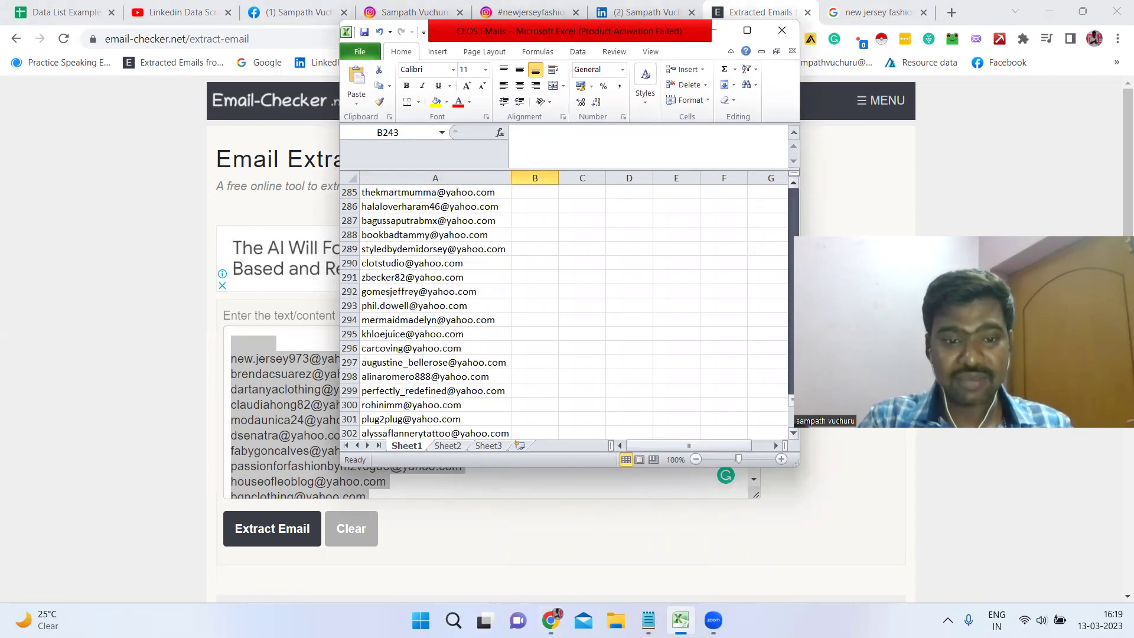
scroll(412, 412, down, 6)
click(412, 413)
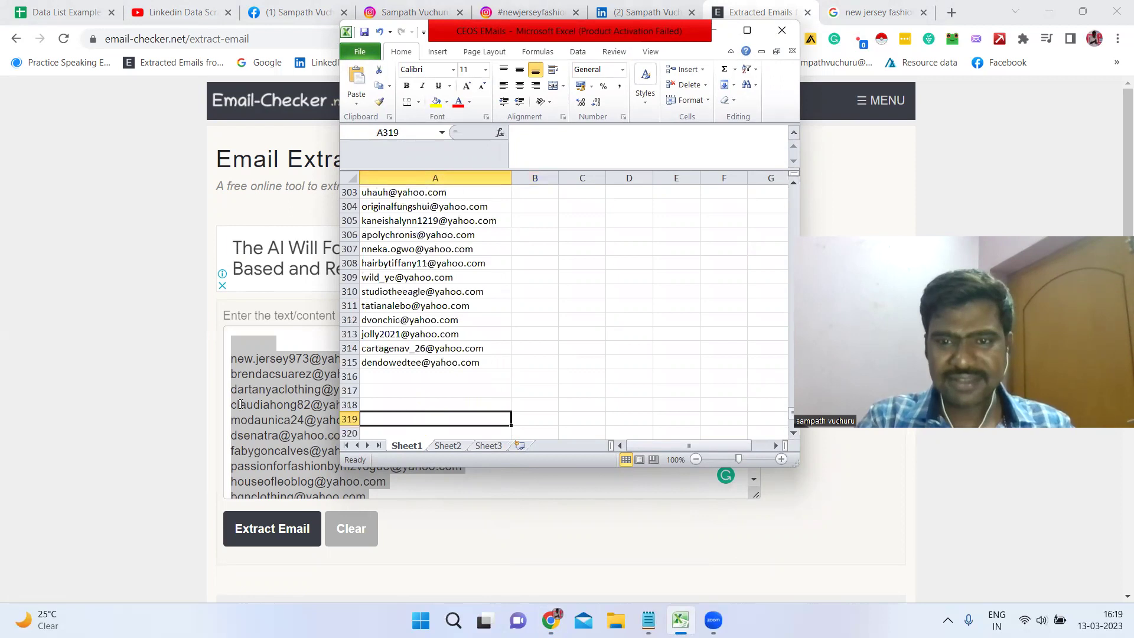
click(92, 392)
click(878, 11)
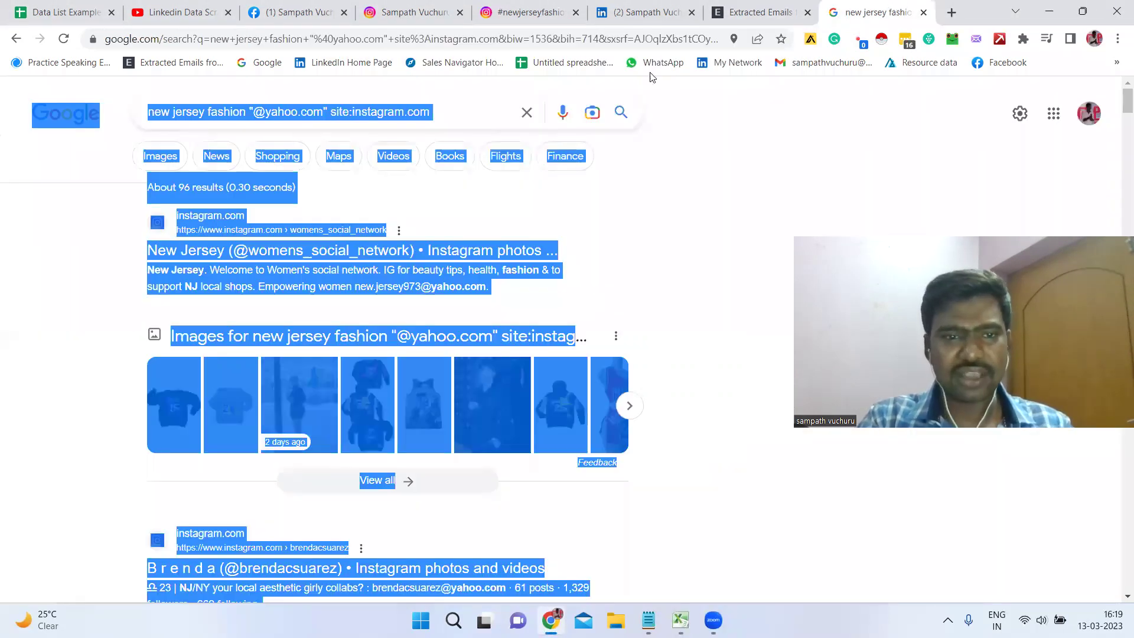
click(26, 264)
click(299, 111)
key(BackSpace)
key(BackSpace)
key(BackSpace)
key(BackSpace)
key(BackSpace)
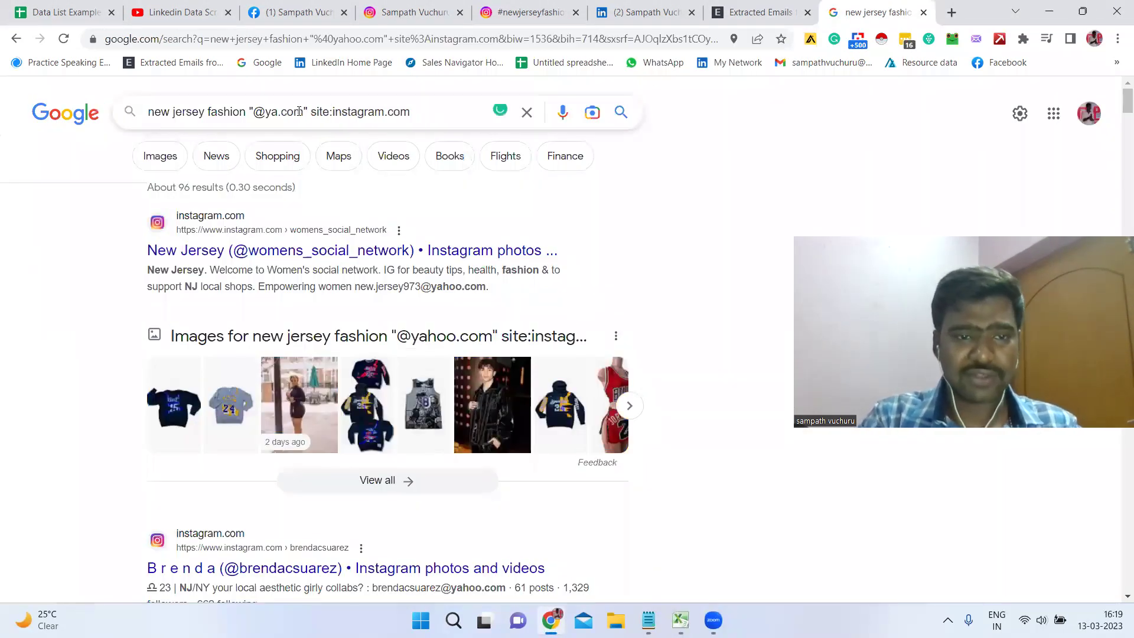
text(rediffmail)
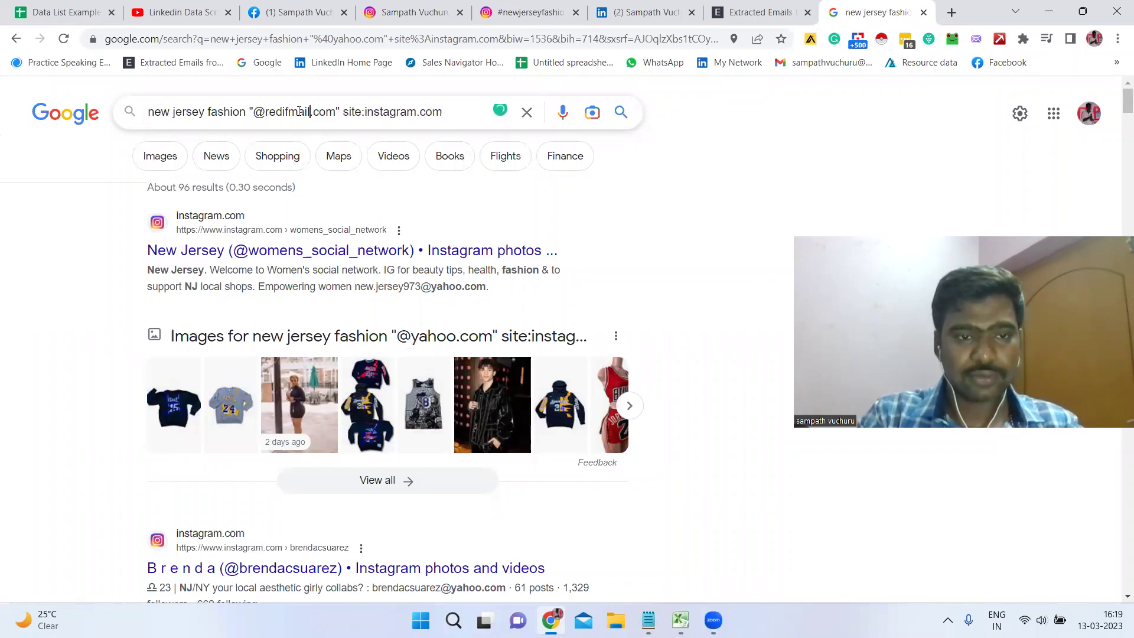
key(BackSpace)
key(BackSpace)
key(BackSpace)
key(BackSpace)
key(BackSpace)
key(BackSpace)
key(BackSpace)
key(BackSpace)
key(BackSpace)
key(BackSpace)
text(aol)
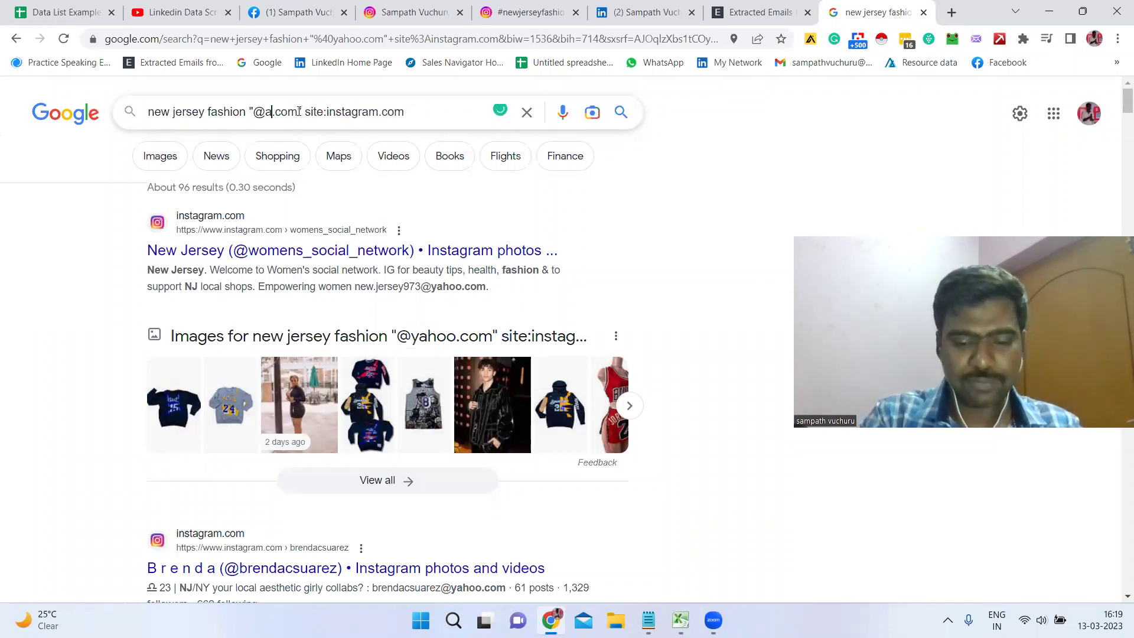
key(Return)
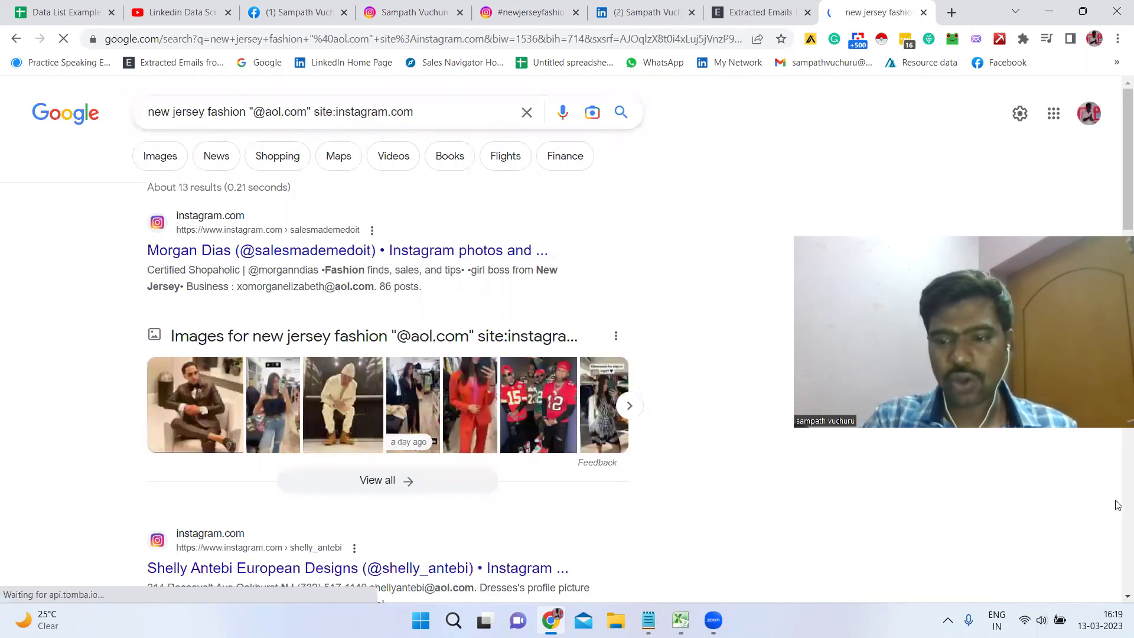
- Copy the AOL results and paste them into the cleared extractor text box
scroll(1119, 506, down, 10)
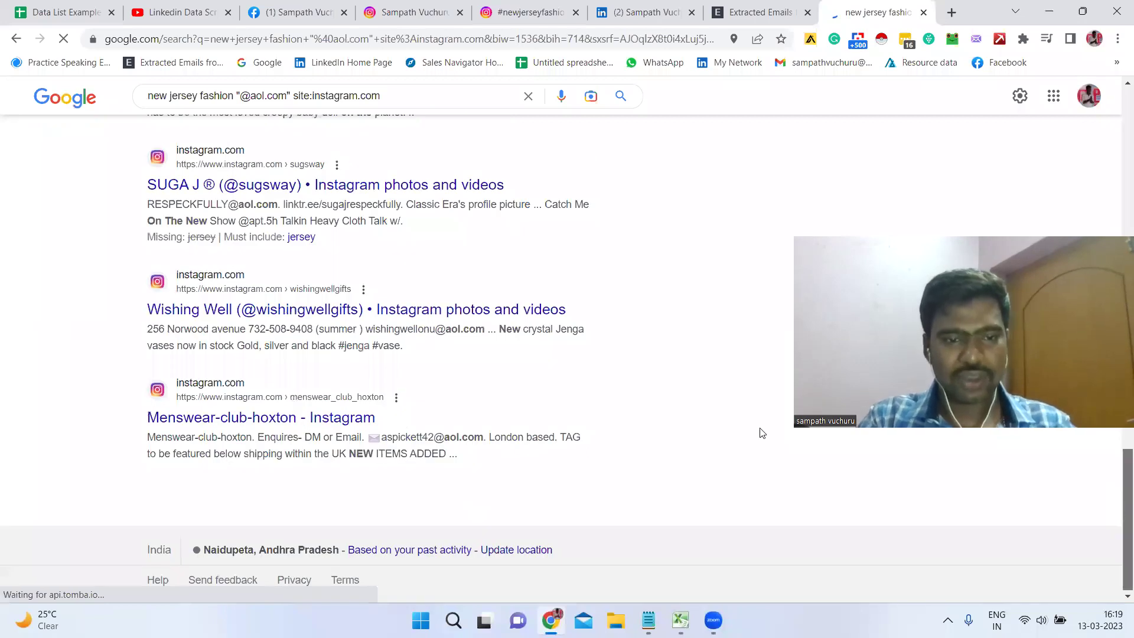
drag(568, 472, 813, 5)
key(ctrl+c)
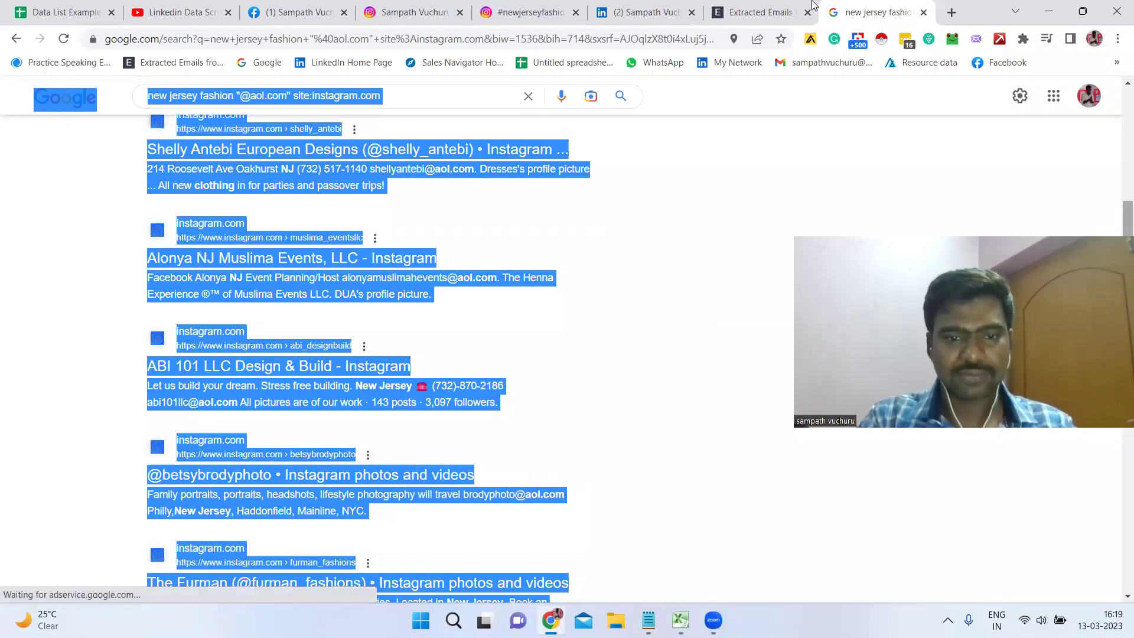
click(813, 7)
click(479, 407)
key(ctrl+a)
key(Delete)
key(ctrl+v)
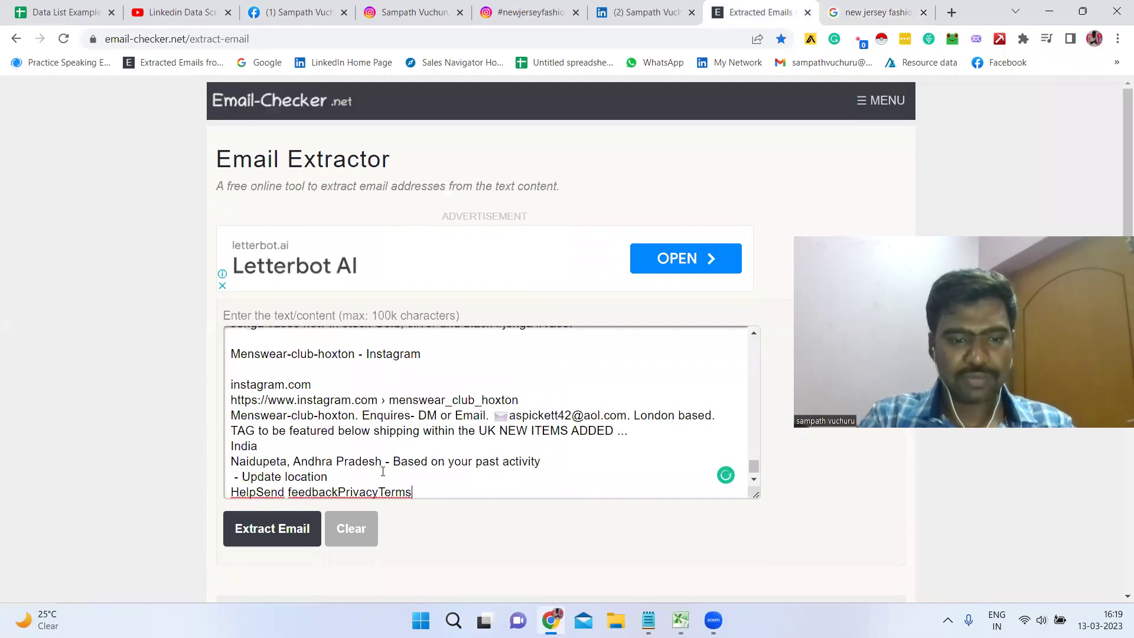
- Extract the aol.com addresses from the pasted text and copy them
click(302, 529)
click(469, 388)
key(ctrl+shift+Home)
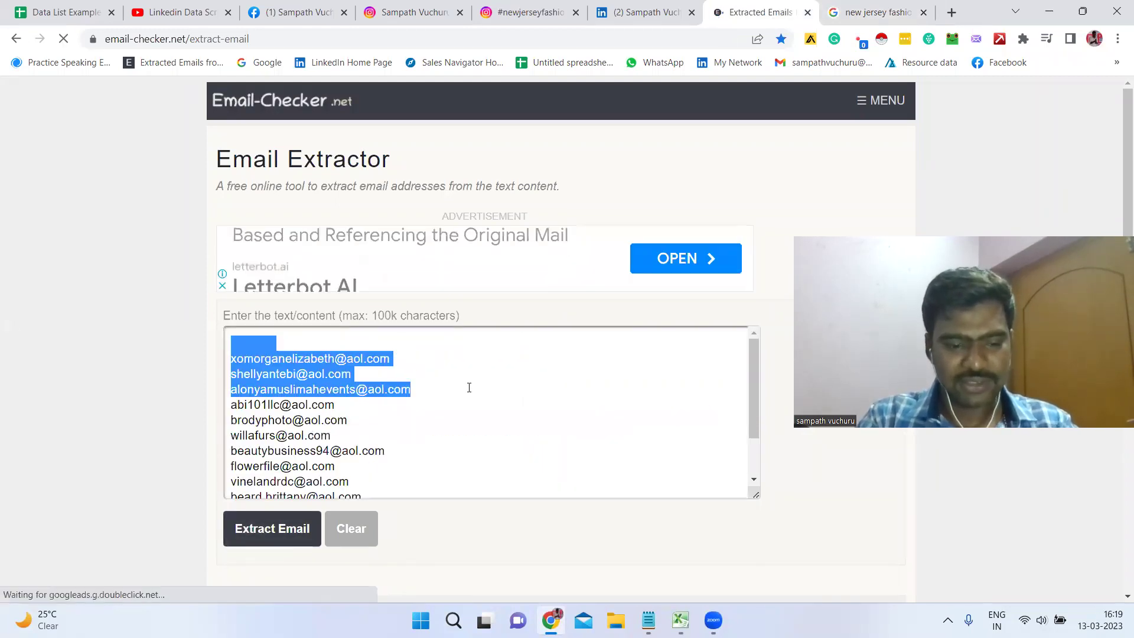
key(ctrl+a)
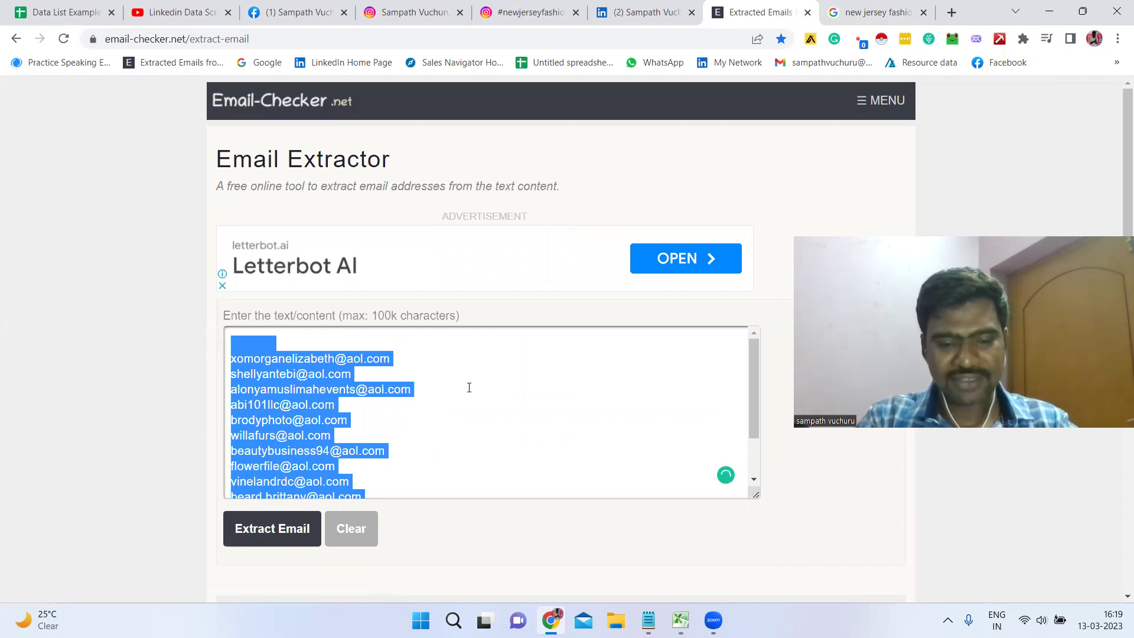
- Paste the AOL addresses into column A just below the Yahoo list
click(681, 621)
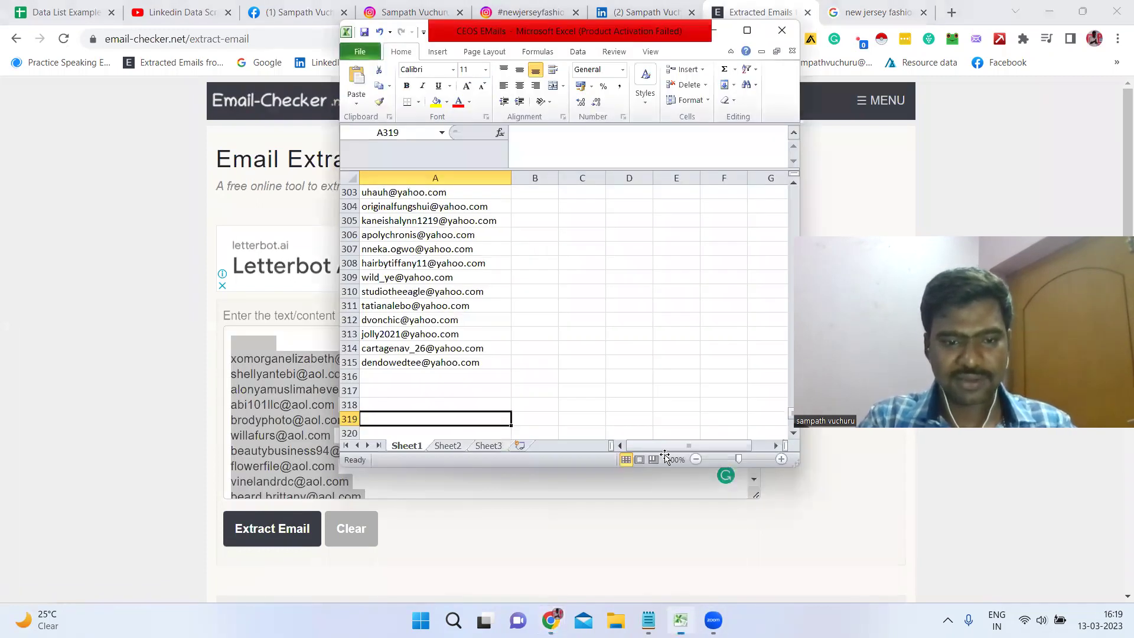
click(413, 376)
key(ctrl+v)
drag(663, 367, 786, 318)
key(Left)
key(Left)
key(Left)
key(Right)
key(Right)
key(Right)
key(Right)
key(Right)
mouse_move(623, 447)
mouse_down()
mouse_move(648, 449)
mouse_move(631, 449)
mouse_up()
click(793, 433)
drag(793, 433, 794, 433)
click(414, 376)
- Confirm the AOL list ends at row 328, then minimise Excel
click(79, 429)
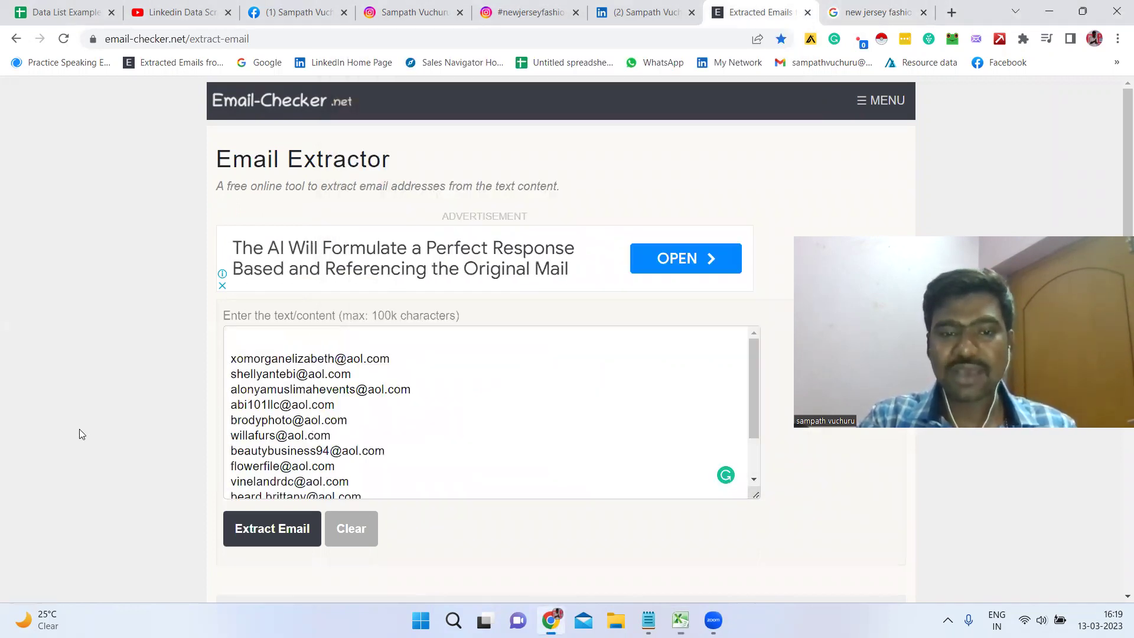
click(681, 620)
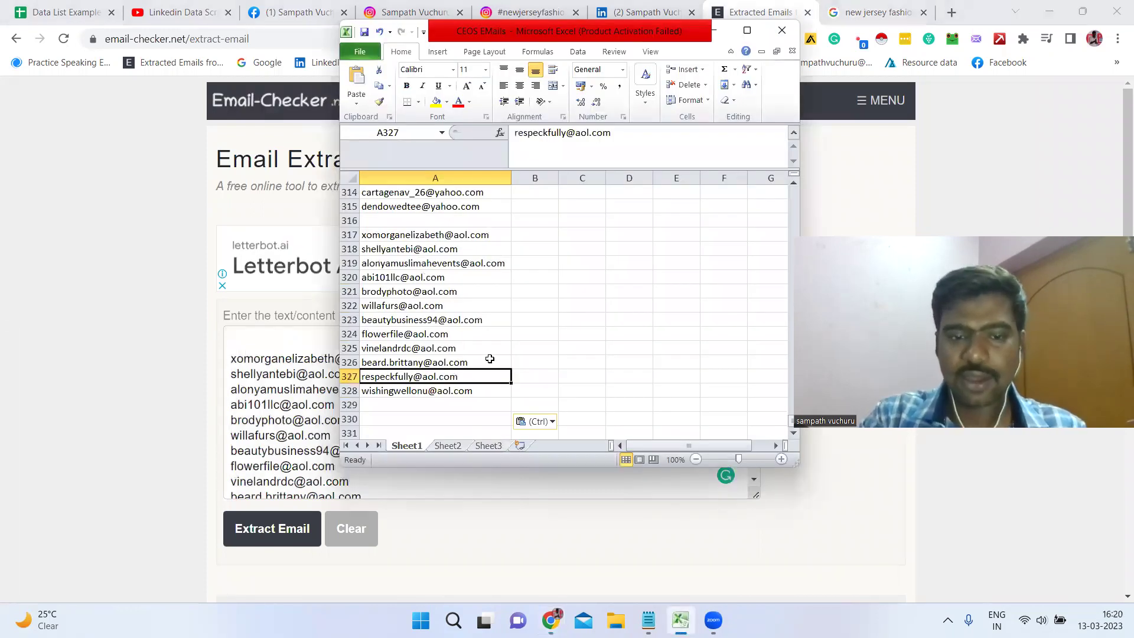
click(446, 414)
click(449, 401)
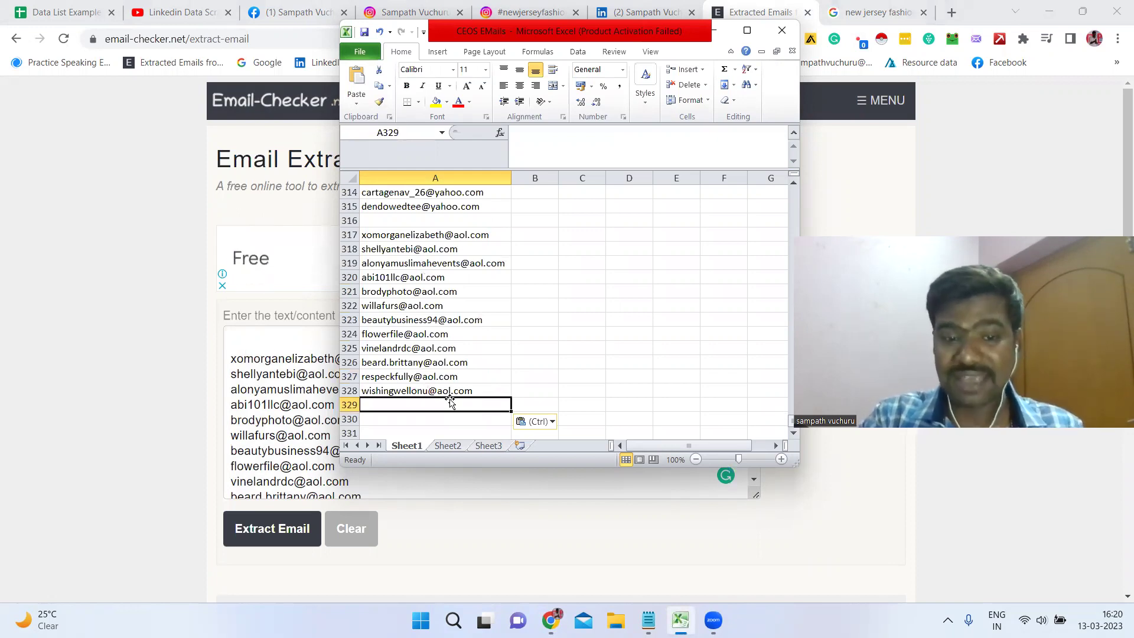
click(713, 29)
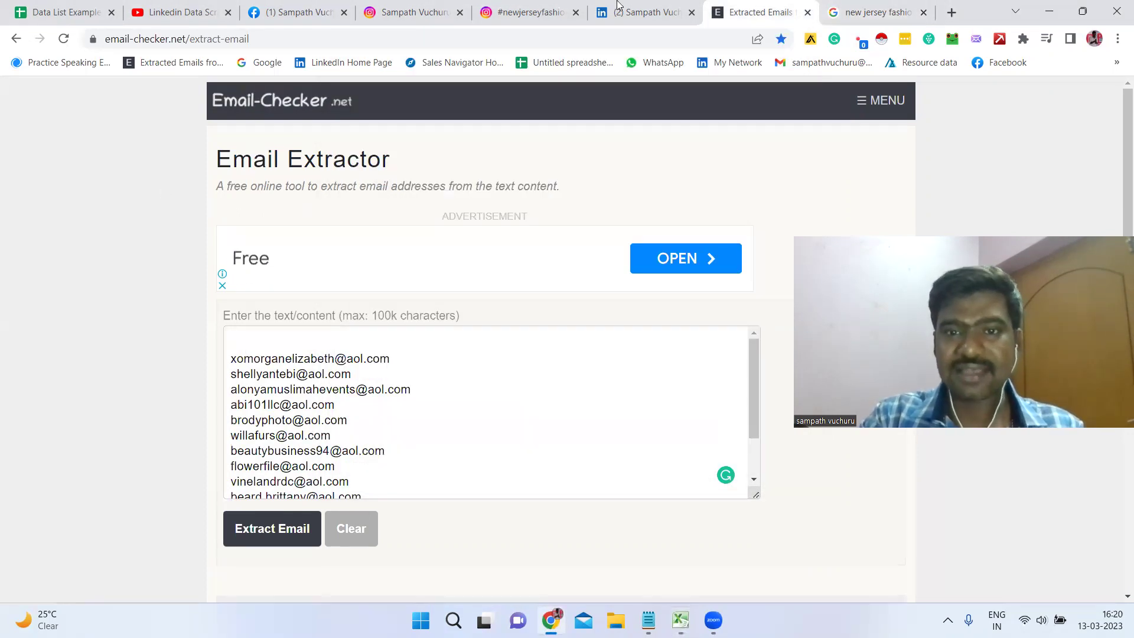
- Review the aol.com search query, selecting words like 'new' and 'fashion' in it
click(862, 4)
click(117, 250)
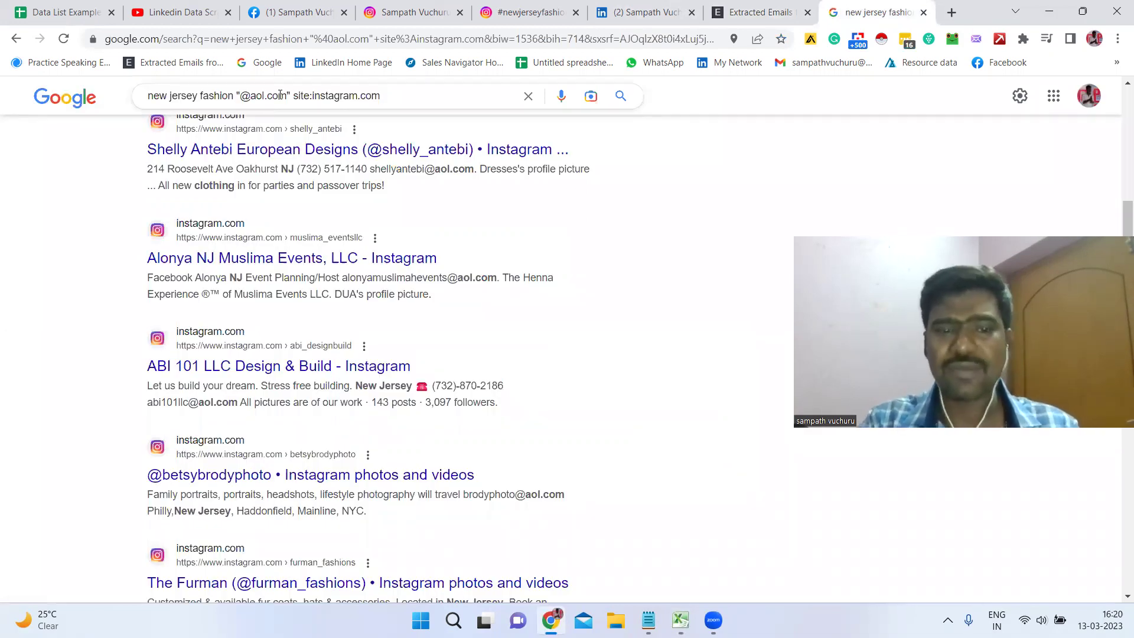
click(280, 95)
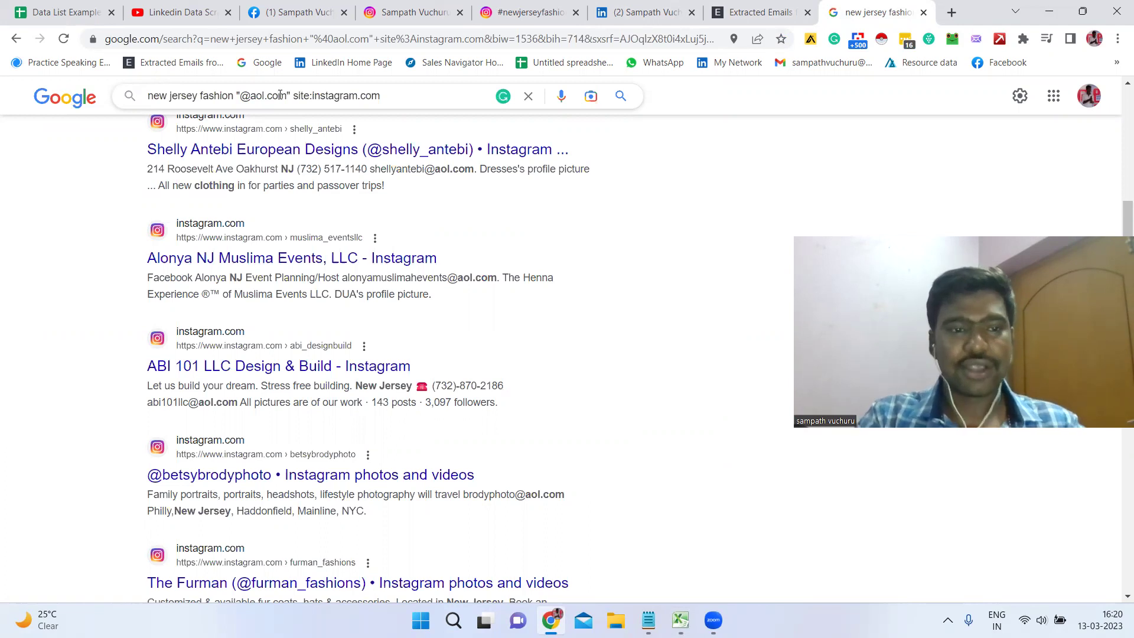
double_click(160, 99)
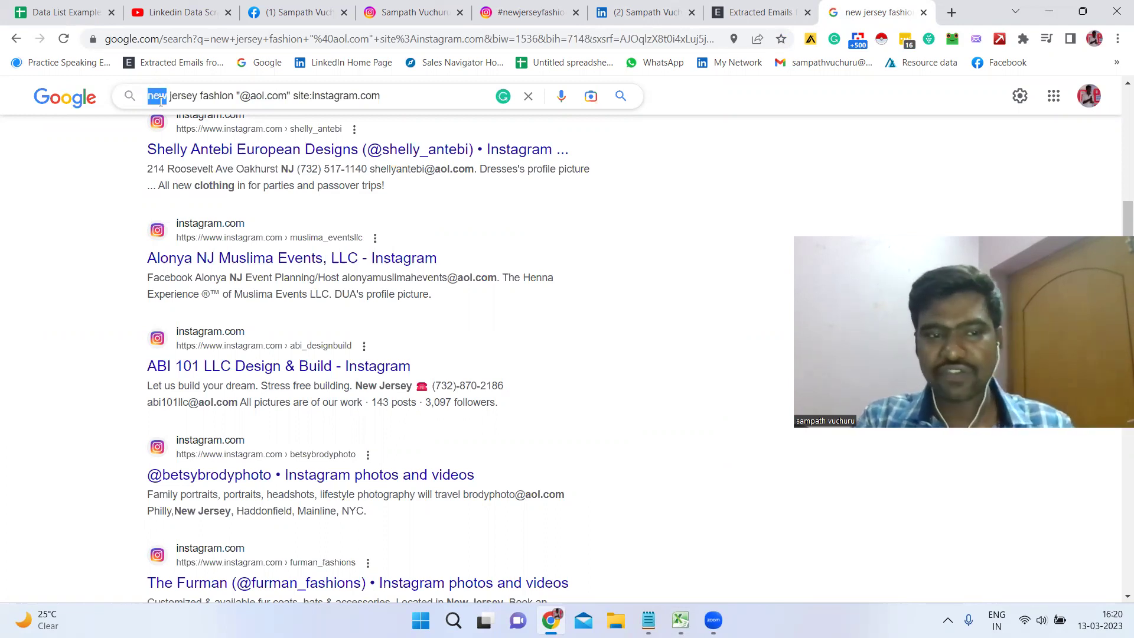
triple_click(217, 98)
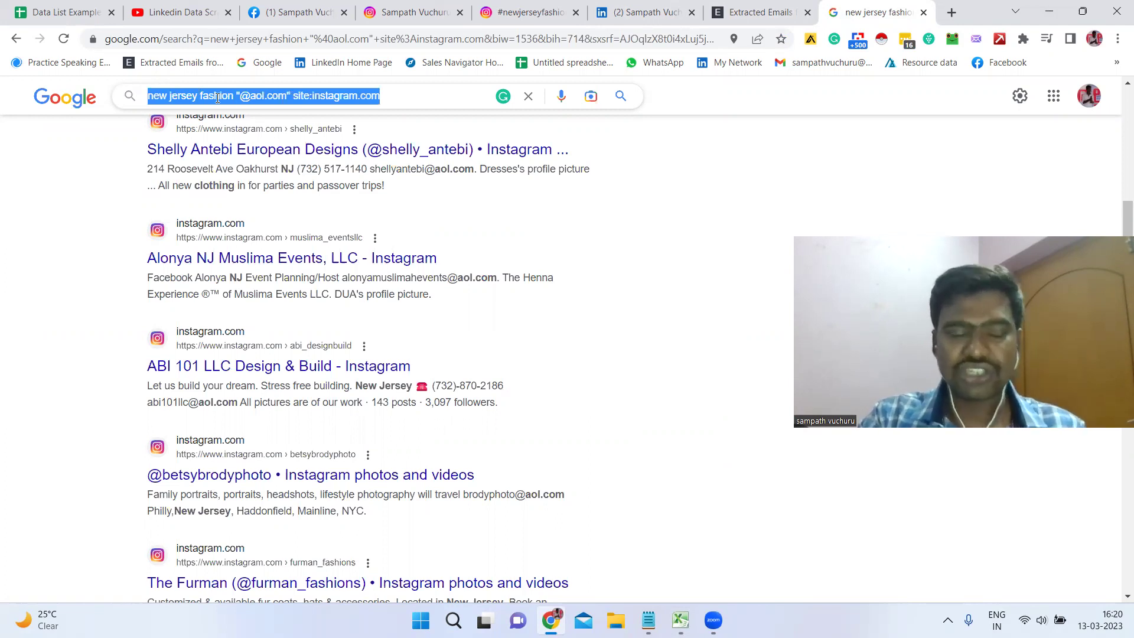
double_click(217, 98)
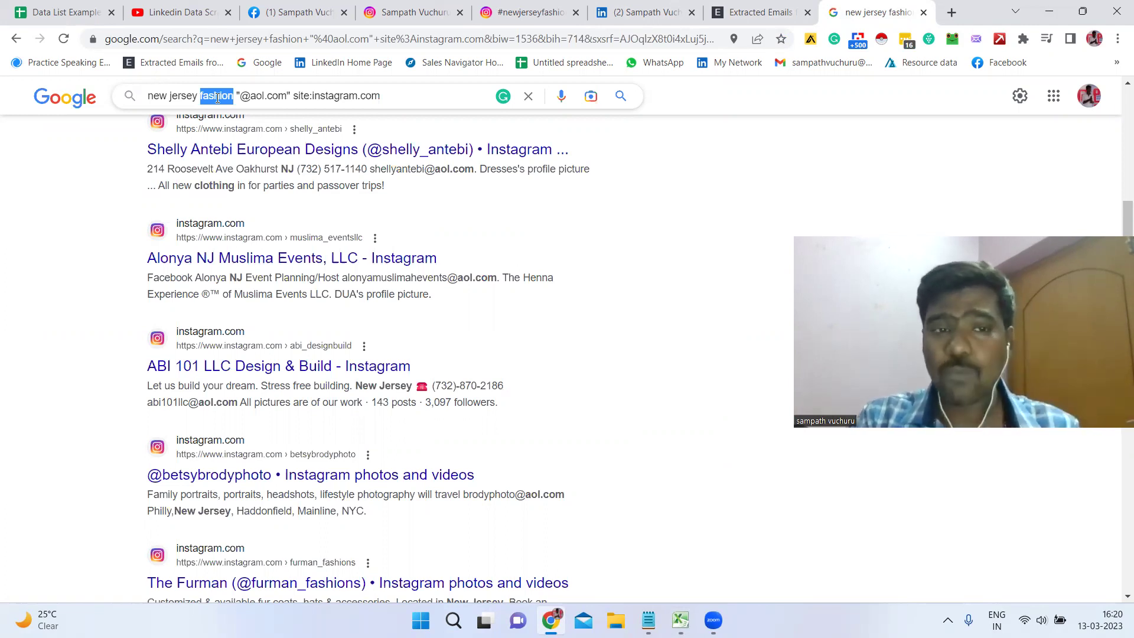
click(38, 194)
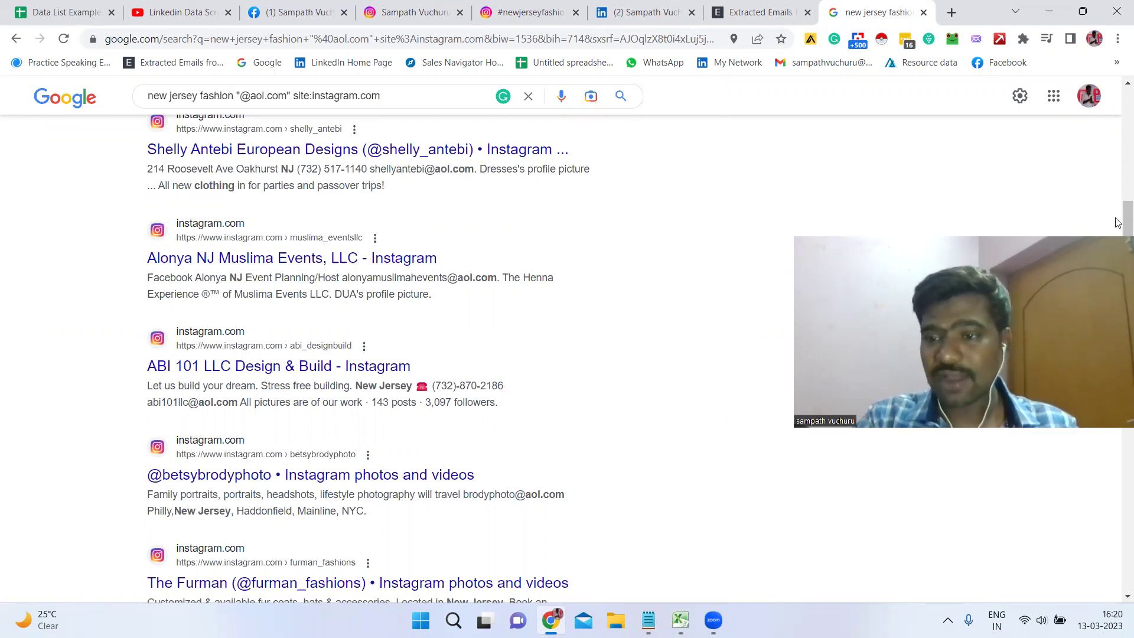
drag(1118, 222, 1119, 107)
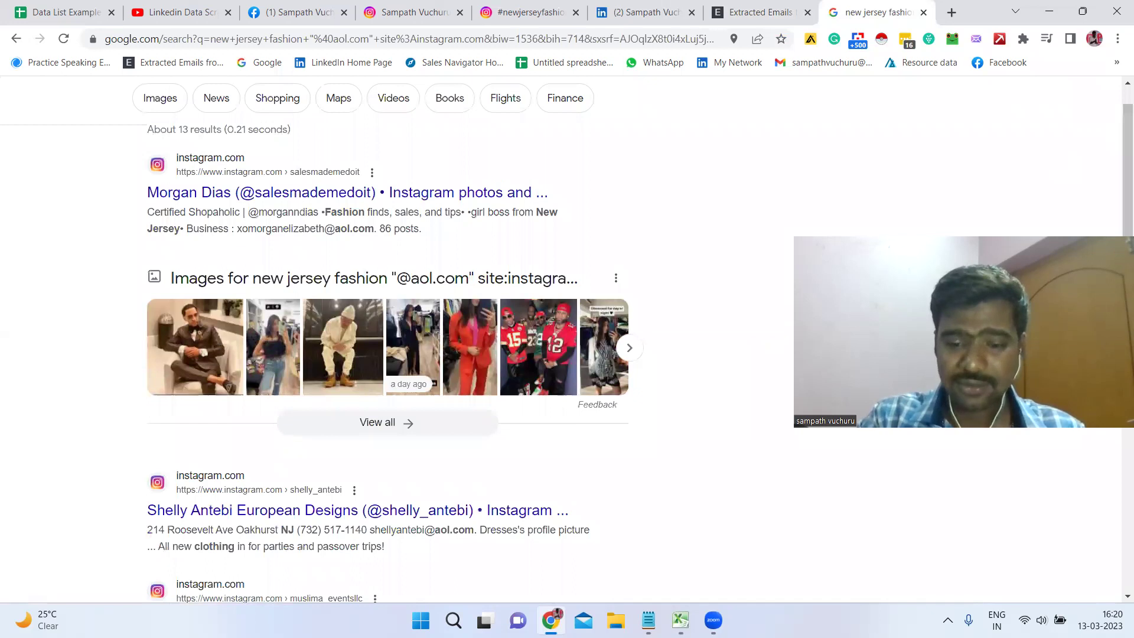
- Briefly check the Excel workbook, then switch to the Data List Example spreadsheet
click(678, 606)
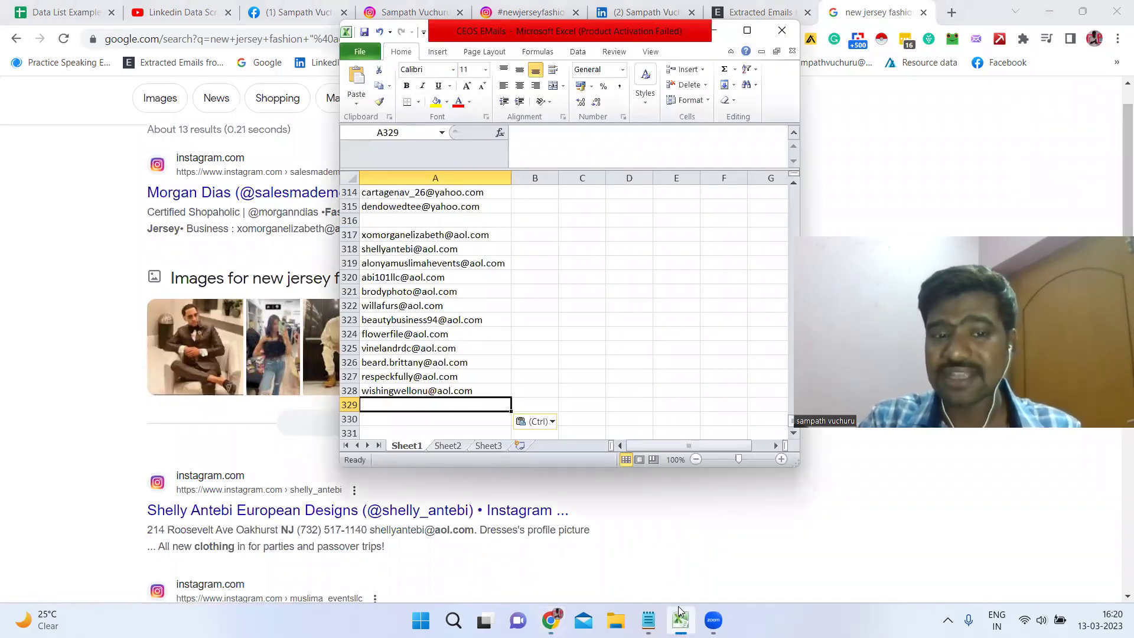
click(678, 606)
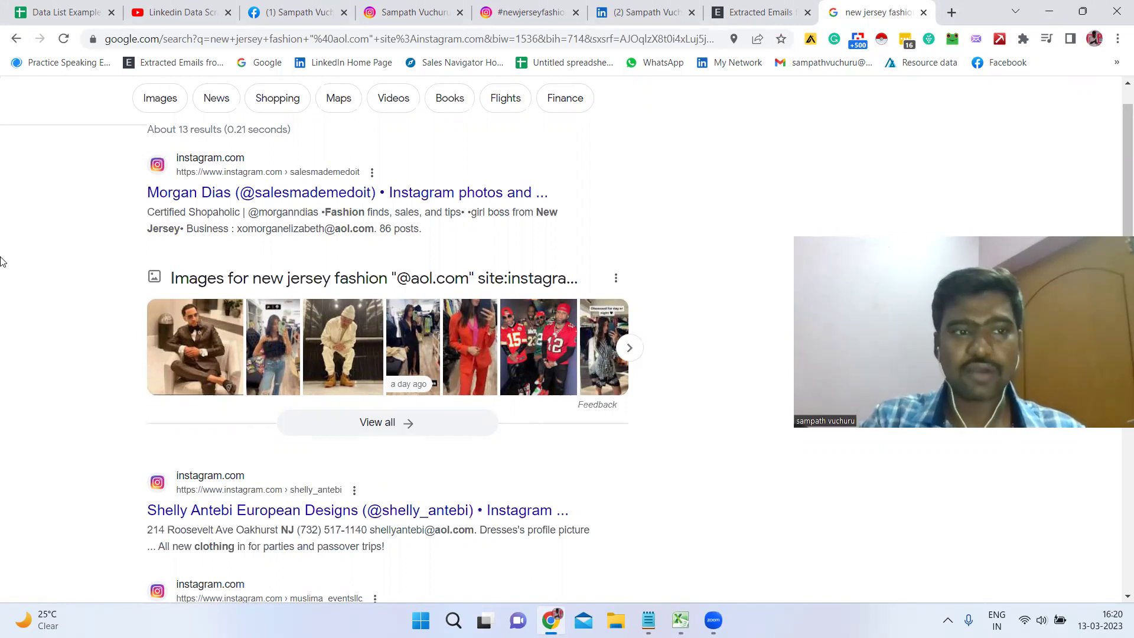
click(51, 6)
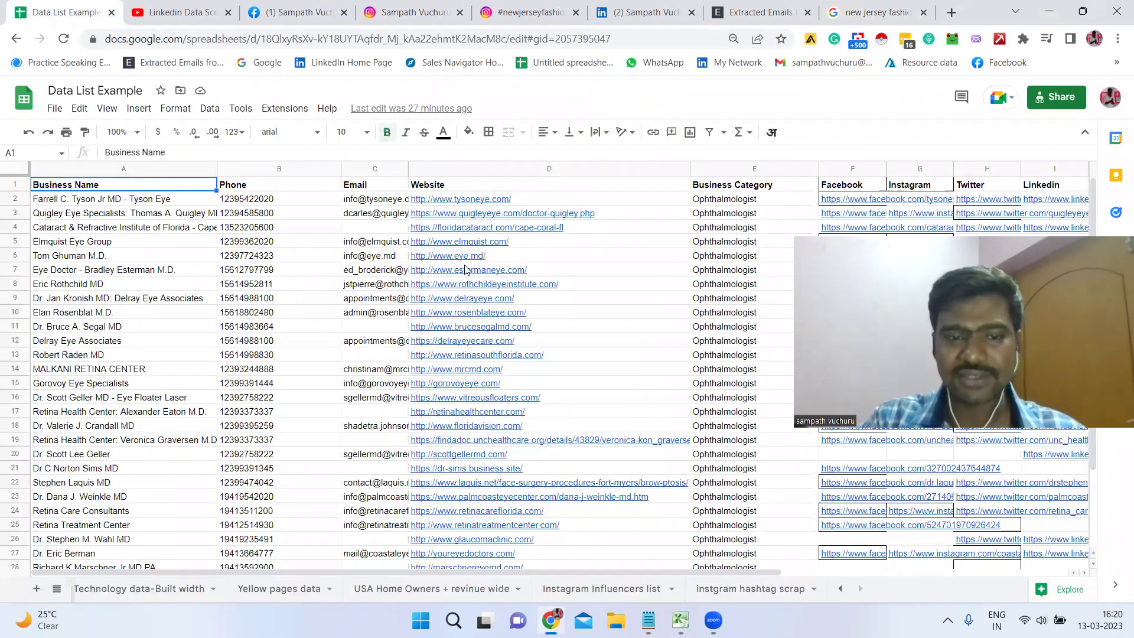
- View the 'instgram hashtag scrap' and 'Instagram Influencers list' sheets, then highlight the LinkedIn video's contact lines
click(755, 582)
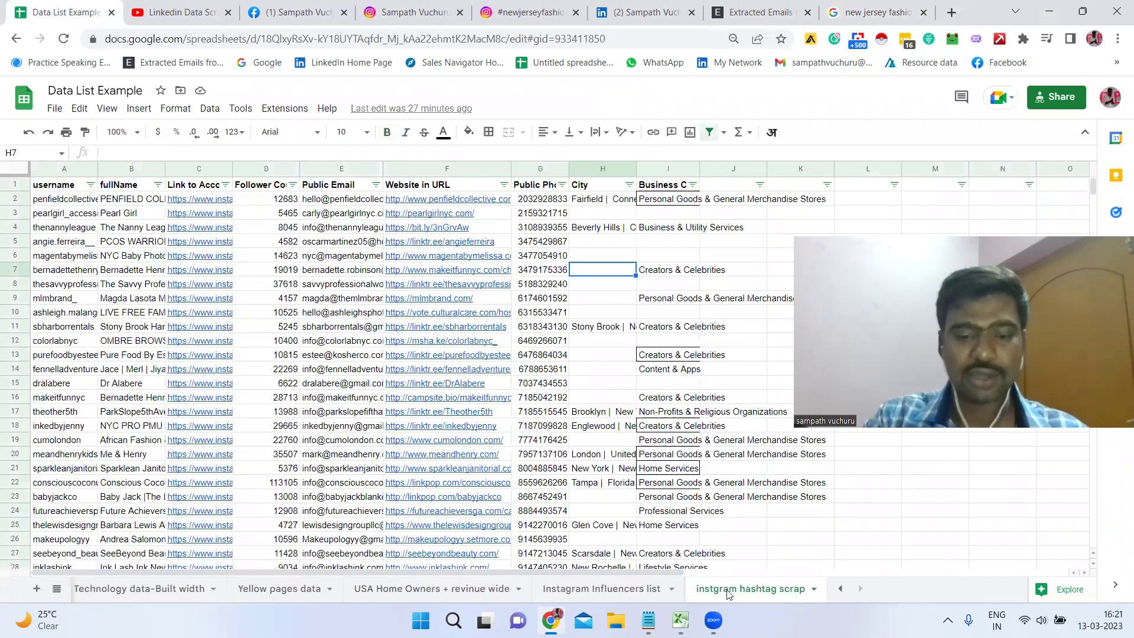
click(621, 596)
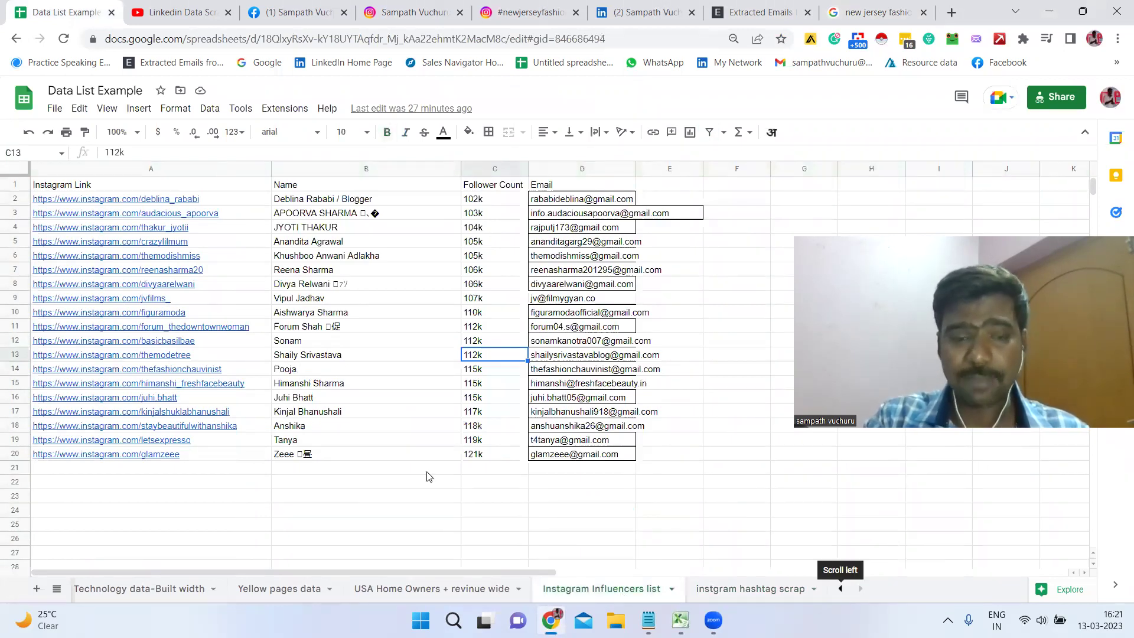
click(210, 6)
mouse_move(86, 342)
mouse_down()
mouse_move(201, 385)
mouse_move(100, 358)
mouse_up()
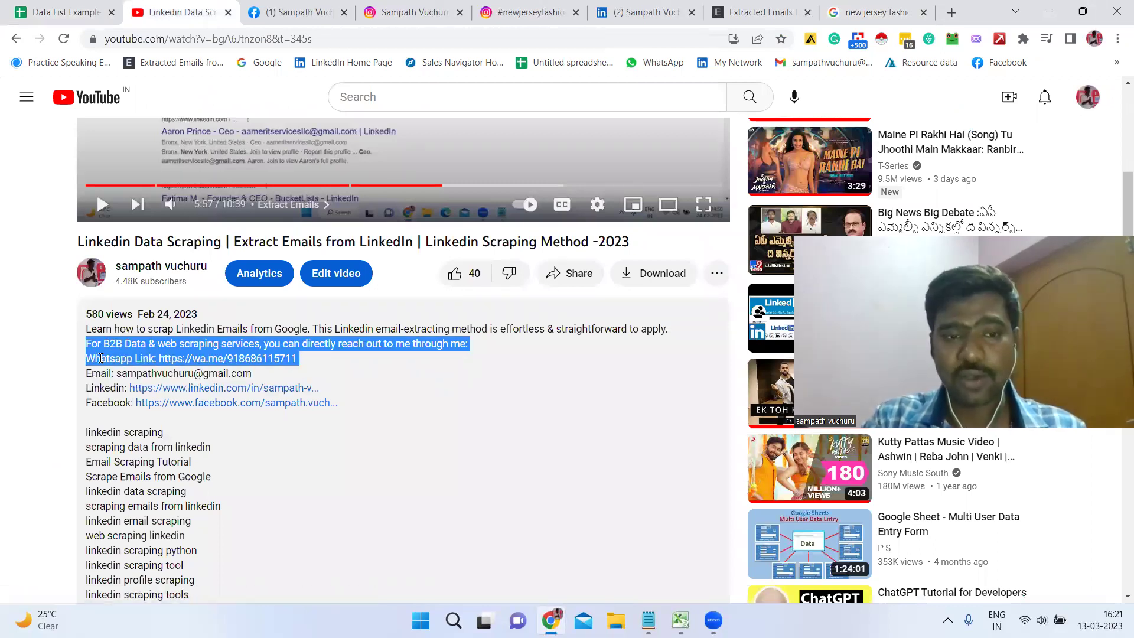
- Switch to the LinkedIn tab showing the channel owner's 'B2B Email List Building' profile
click(649, 12)
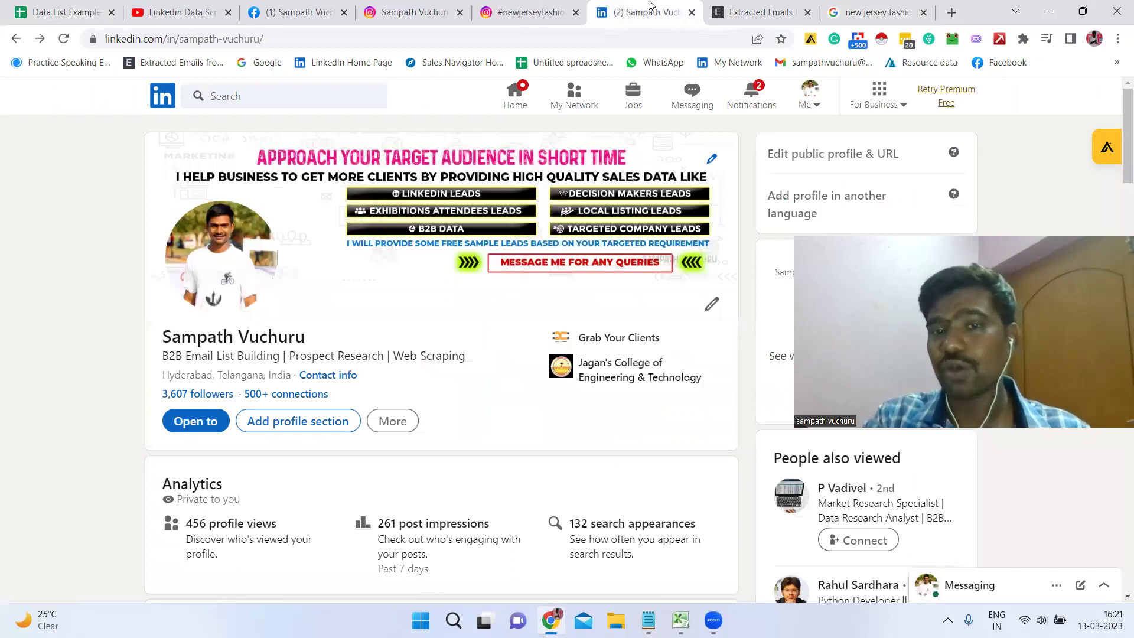